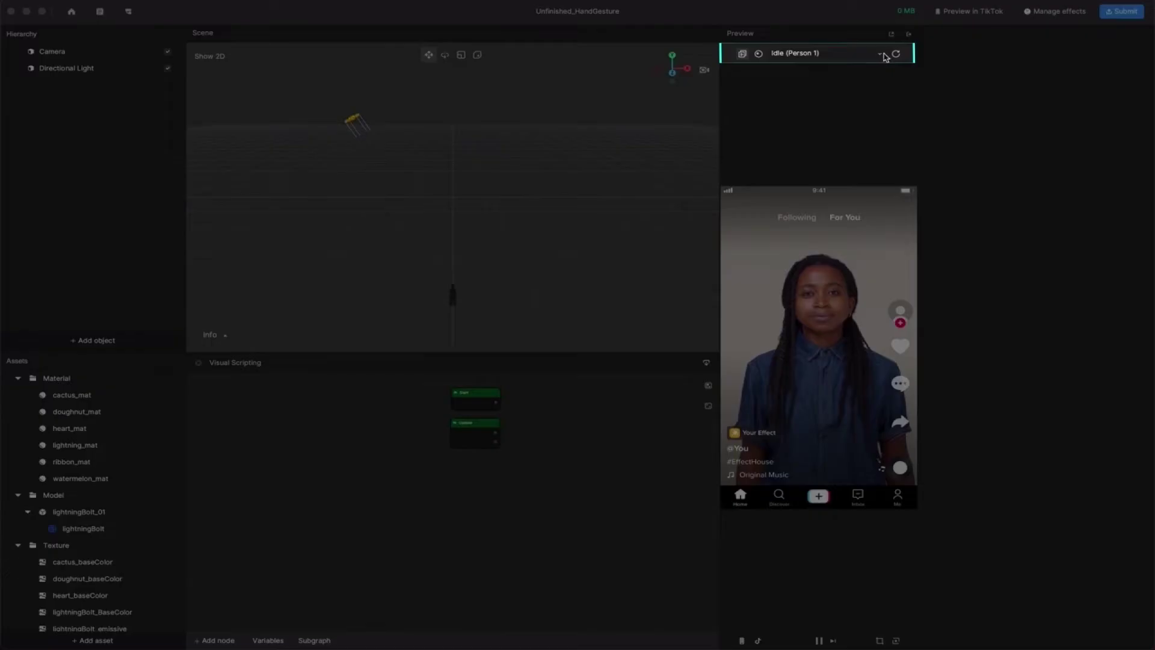
Load the local video hand.mp4 from the HandGesture folder as the preview media.
click(881, 55)
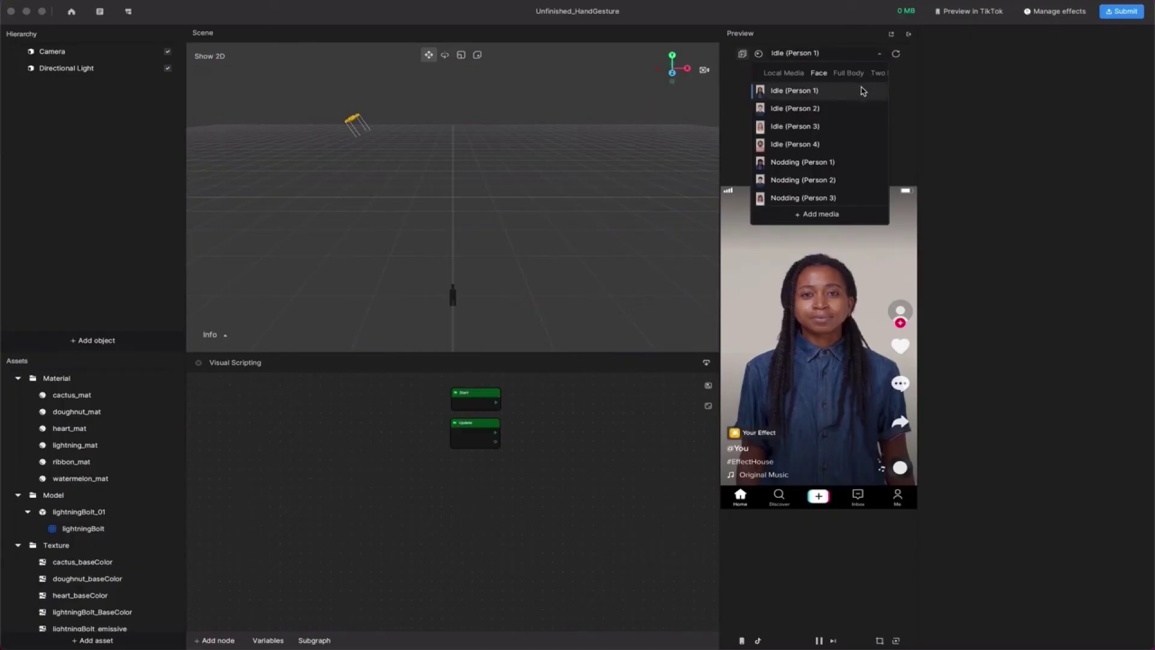
click(784, 73)
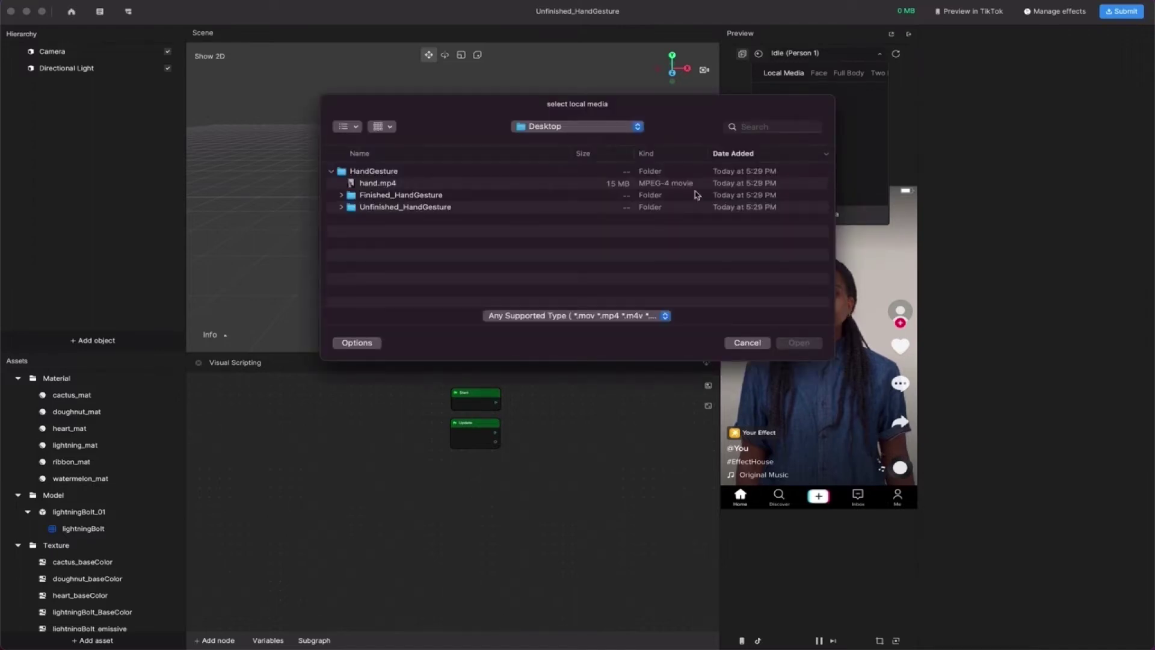
click(524, 185)
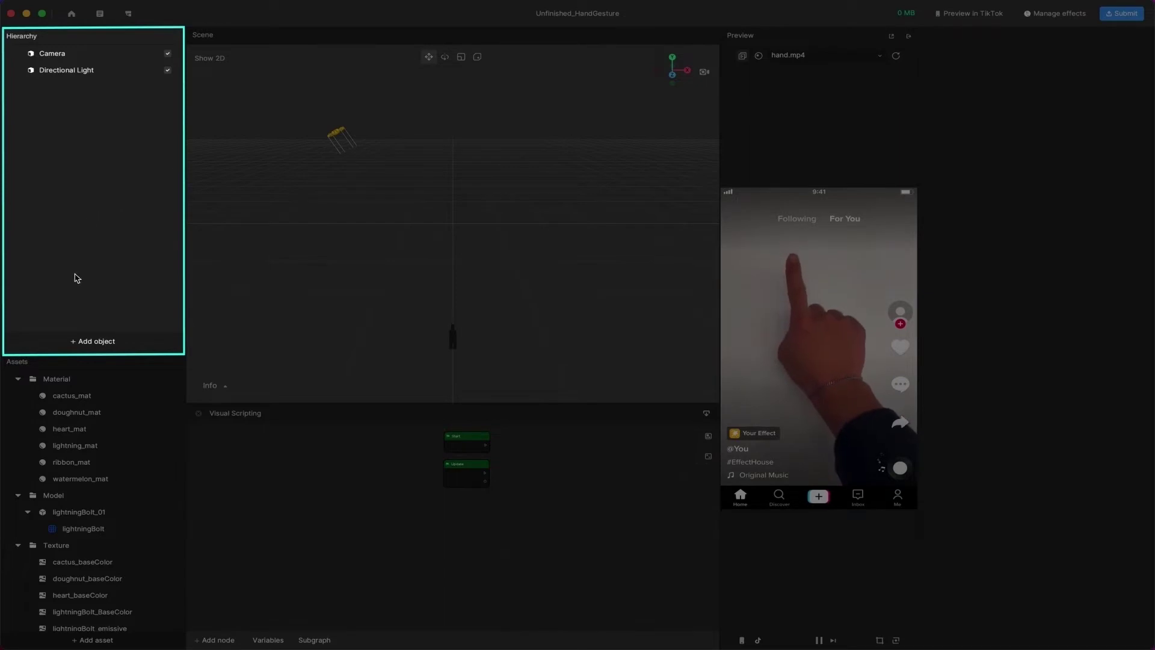
Add a Hand Tracker AR tracking object to the scene hierarchy.
click(91, 342)
mouse_move(122, 303)
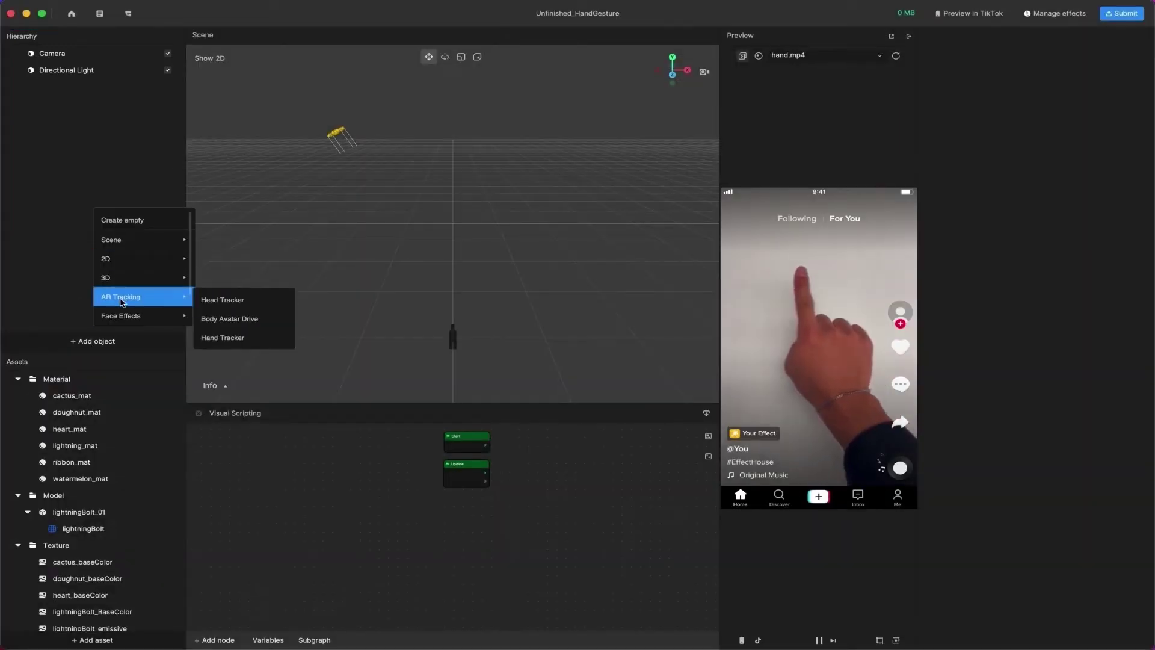
click(250, 344)
click(144, 224)
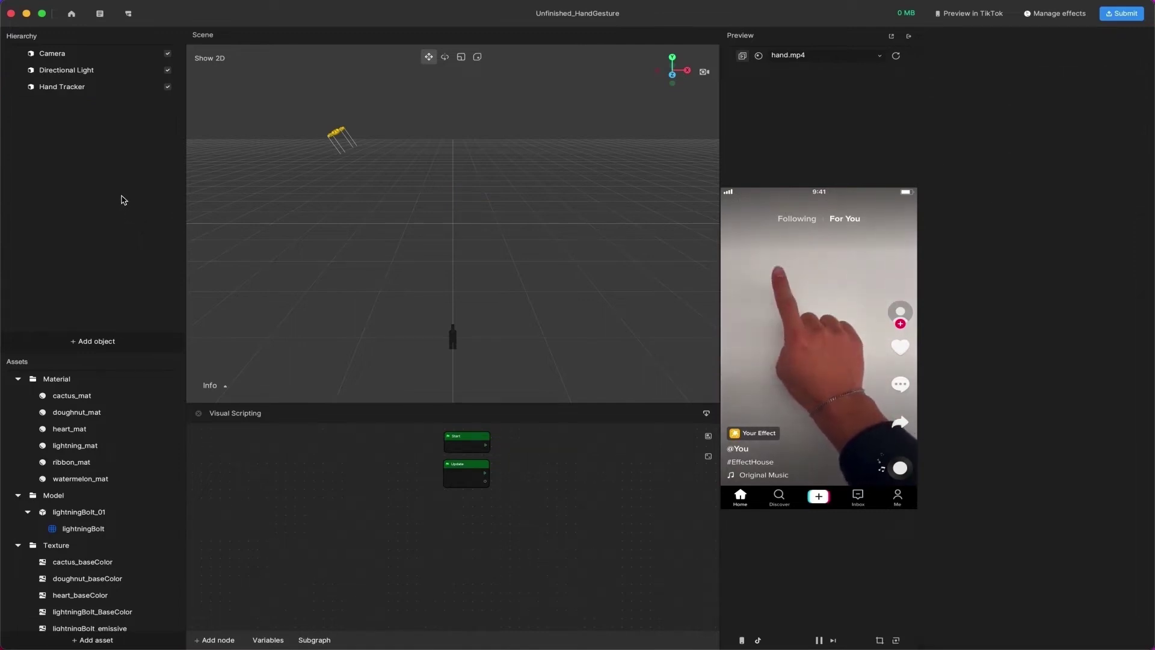
Create an empty object and nest the Hand Tracker inside it as its child.
click(107, 341)
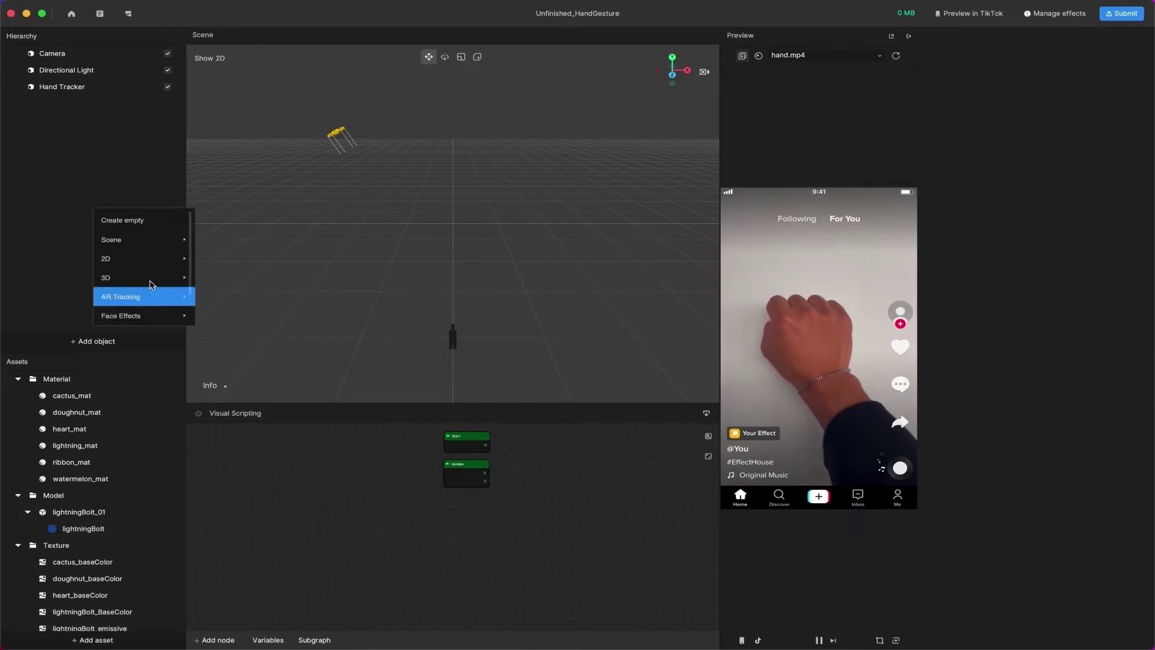
click(142, 224)
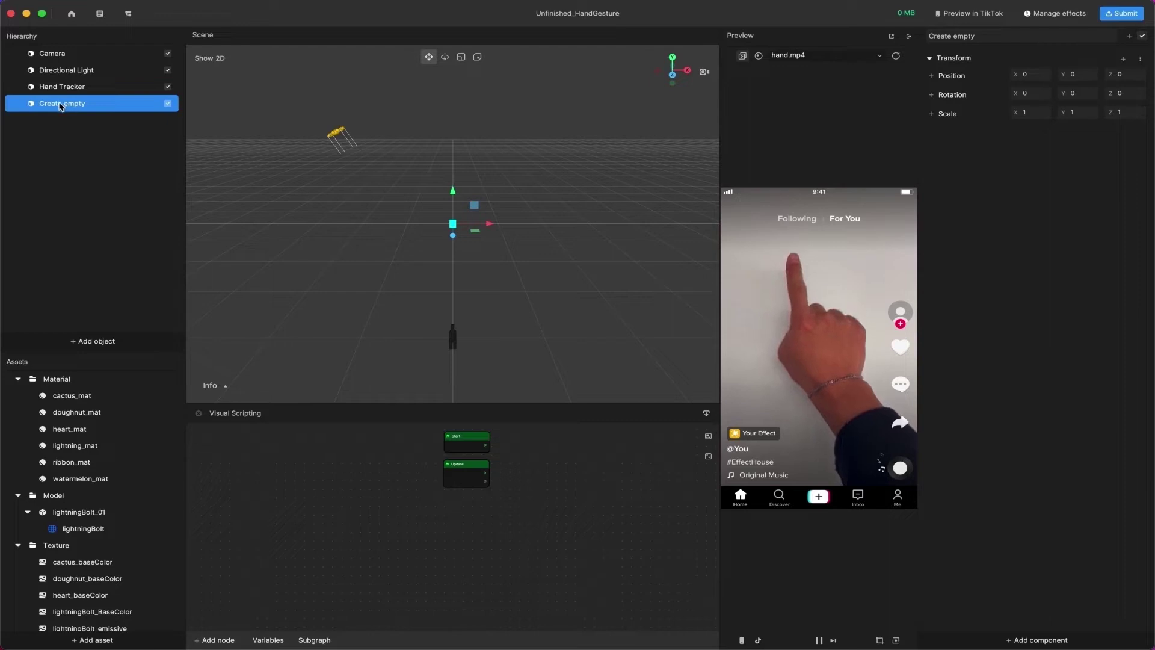
click(64, 131)
click(66, 89)
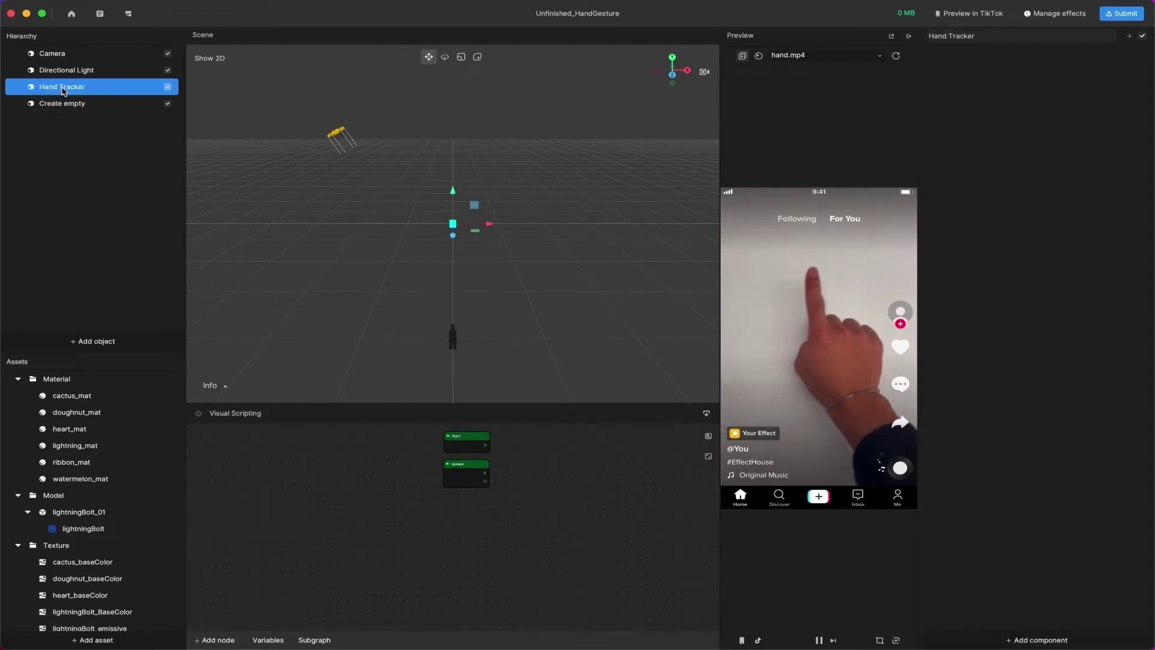
drag(64, 92, 78, 108)
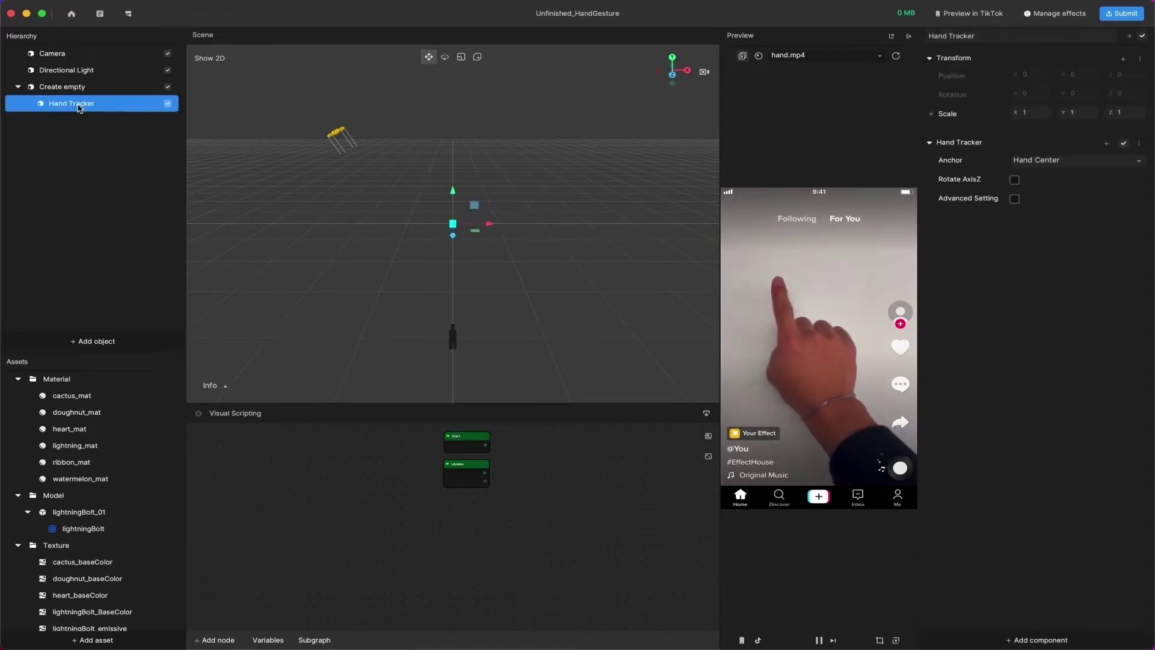
click(87, 162)
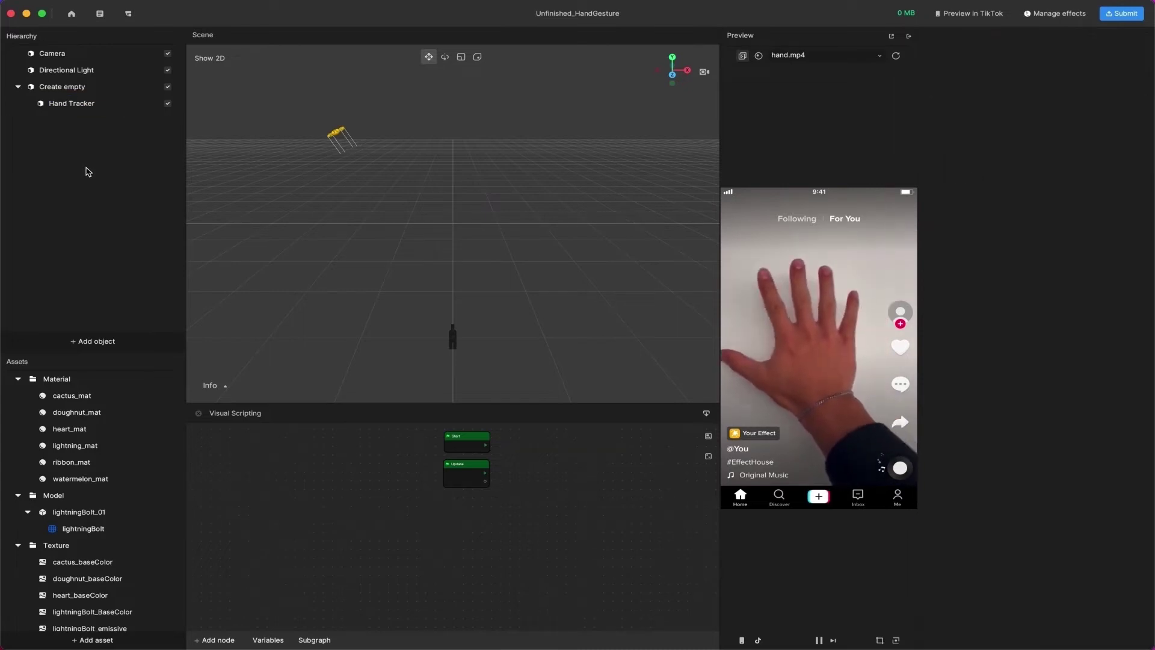
Create a second empty object and nest it under the Hand Tracker.
click(94, 340)
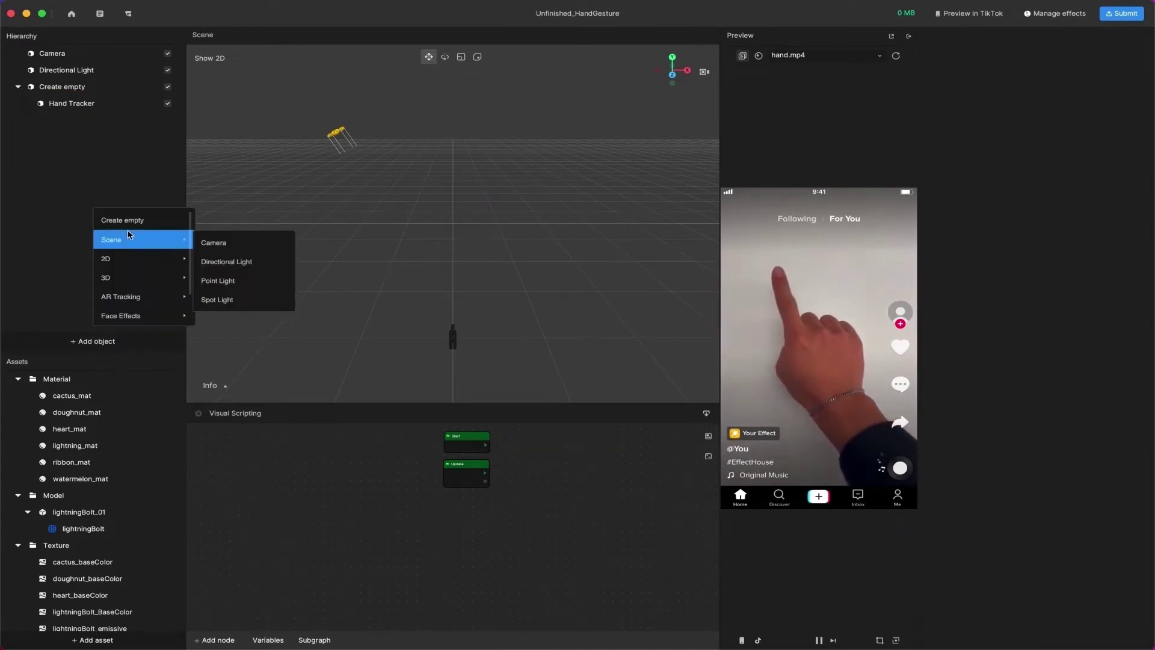
click(129, 227)
click(113, 171)
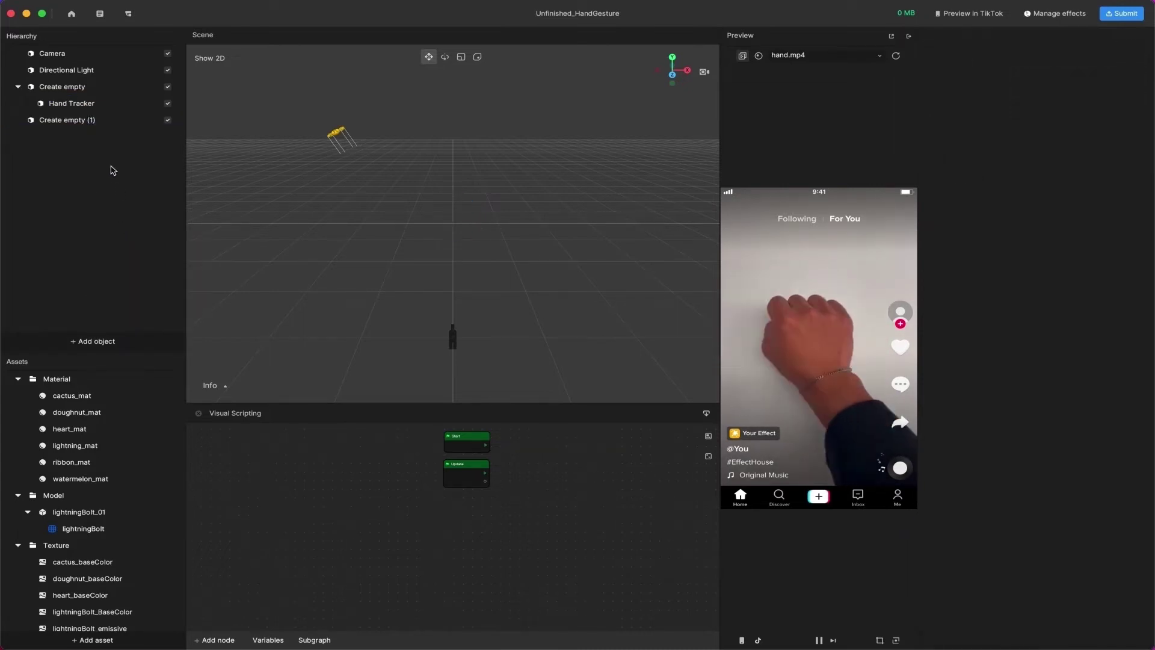
drag(32, 124, 83, 107)
click(87, 163)
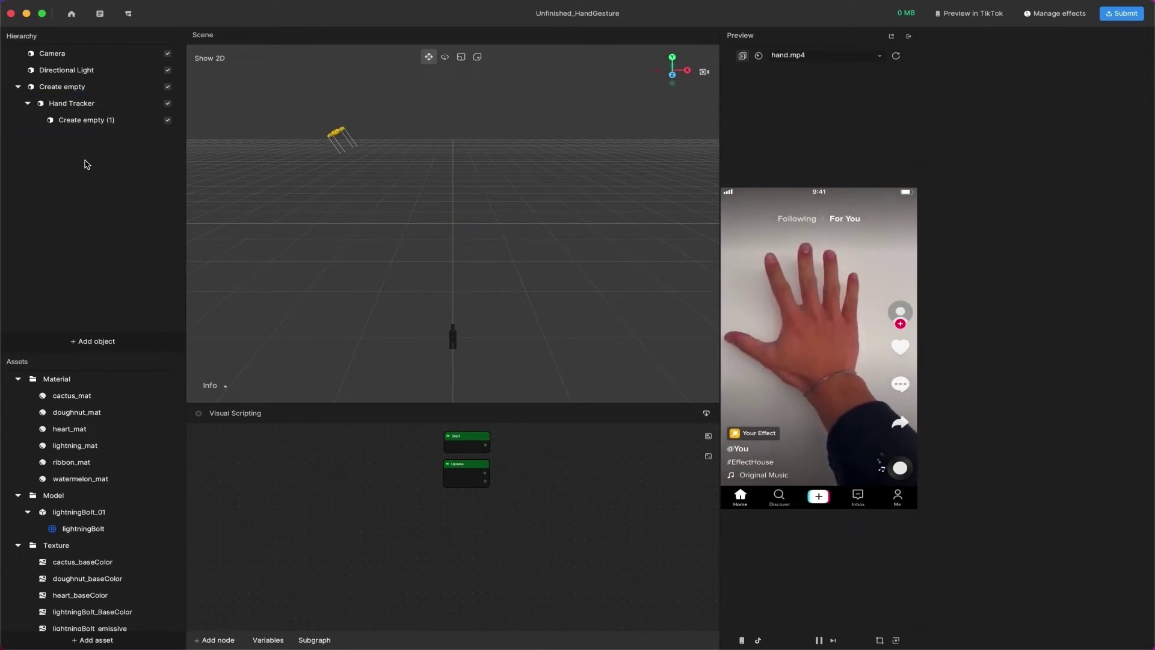
Rename the top-level empty object that holds the Hand Tracker as 3dAssetsContainer.
click(86, 86)
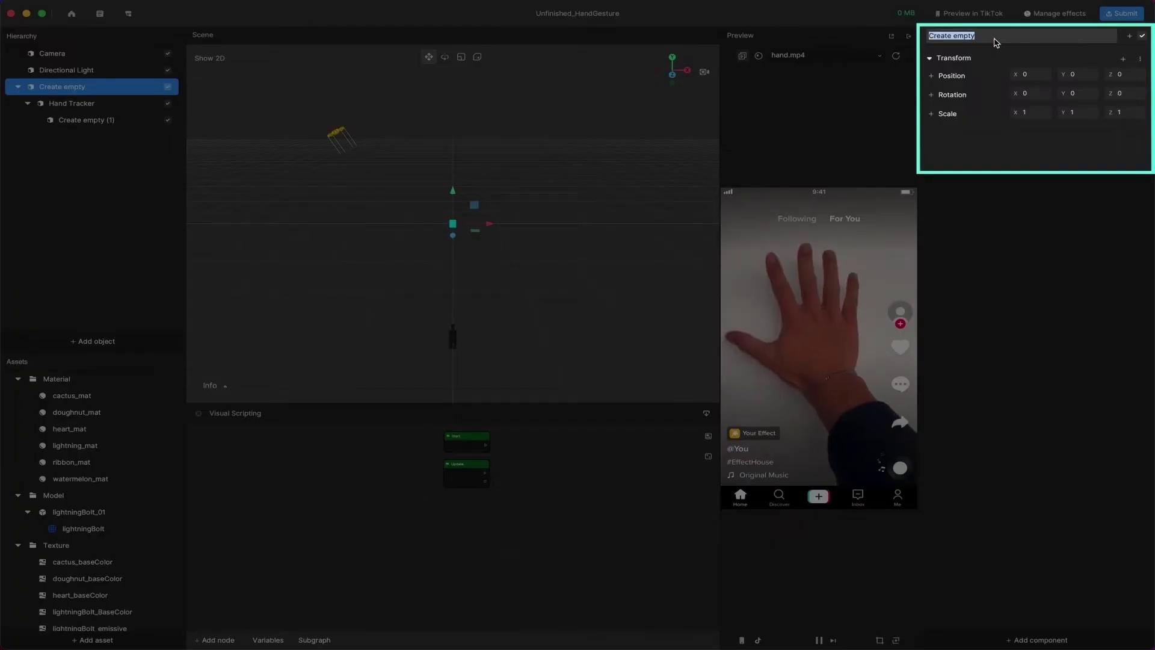
text(3D)
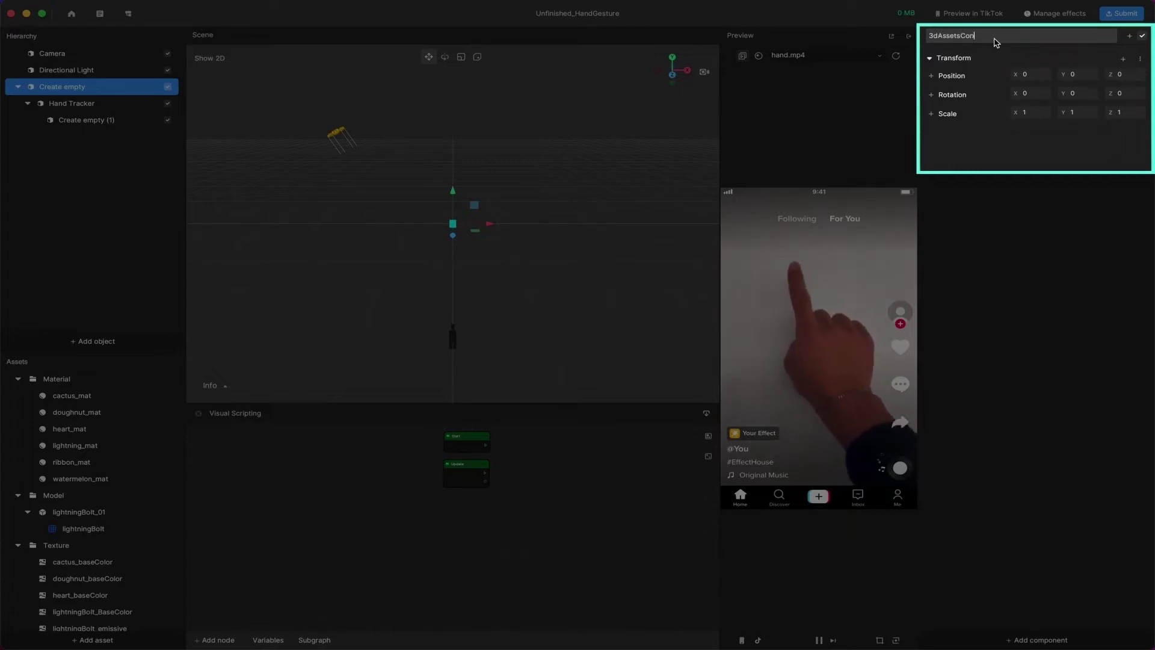
text(AssetsContainer)
key(Return)
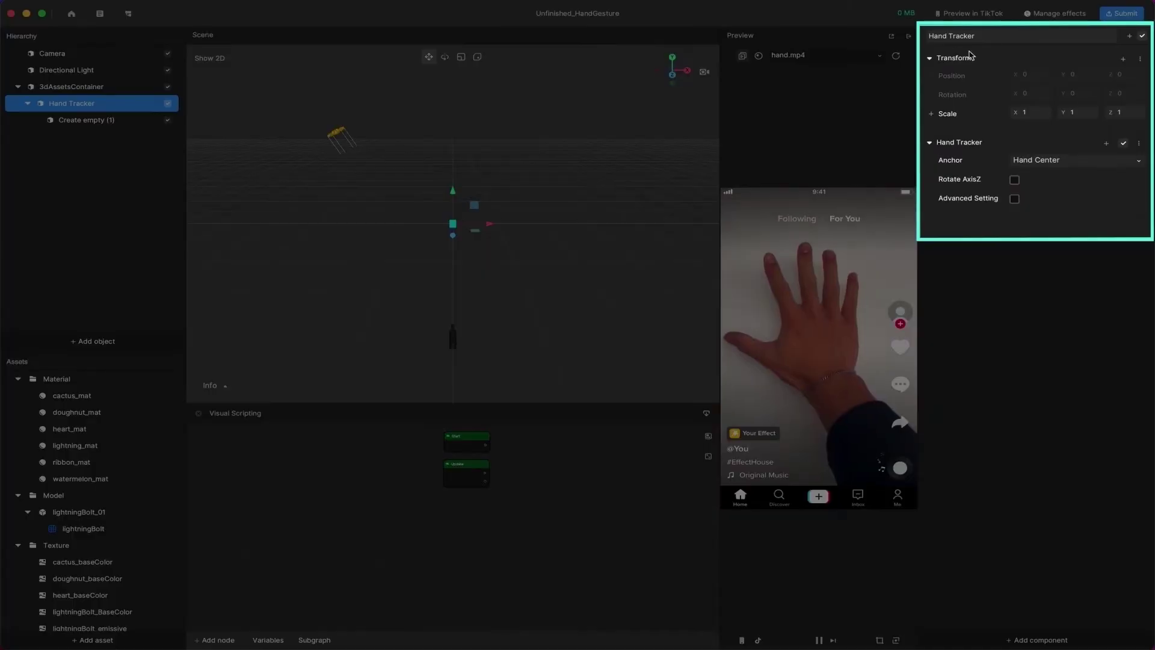
Rename the Hand Tracker as IndexF and its child empty object as Lightning.
double_click(992, 40)
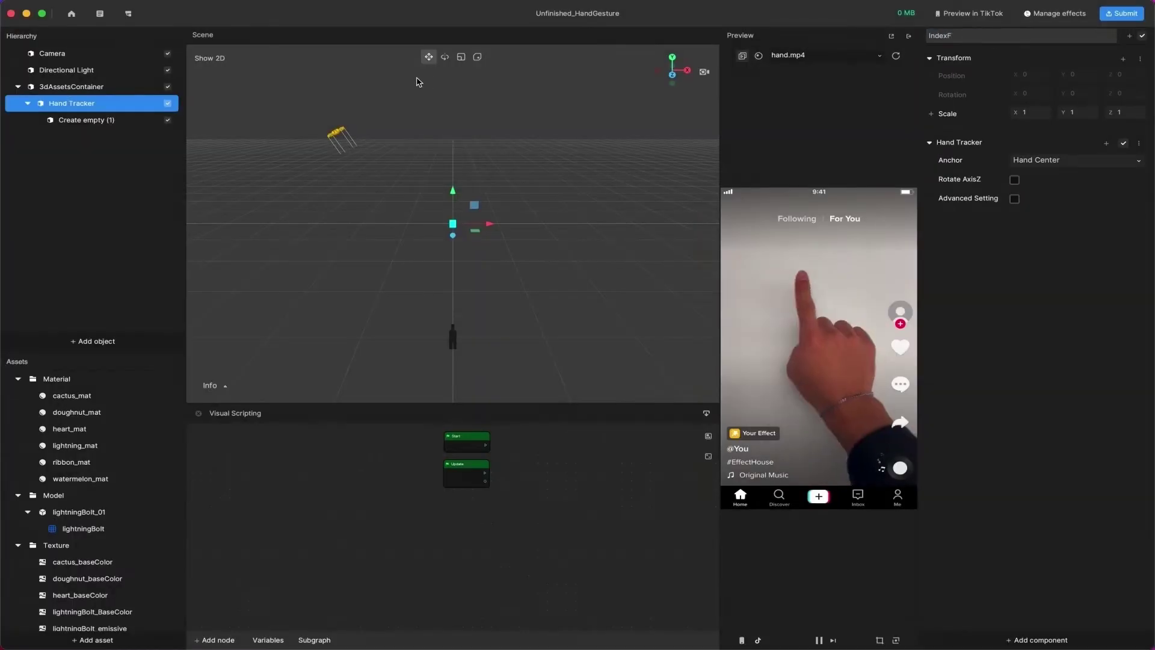
triple_click(1007, 40)
text(Lightning)
key(Return)
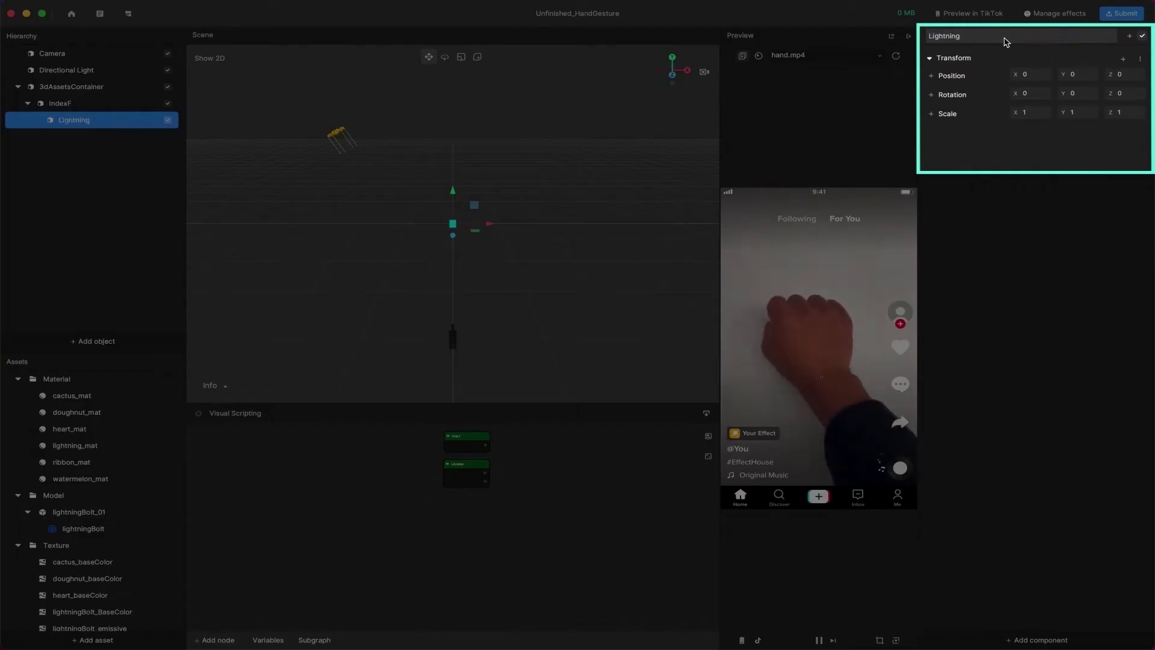
click(153, 165)
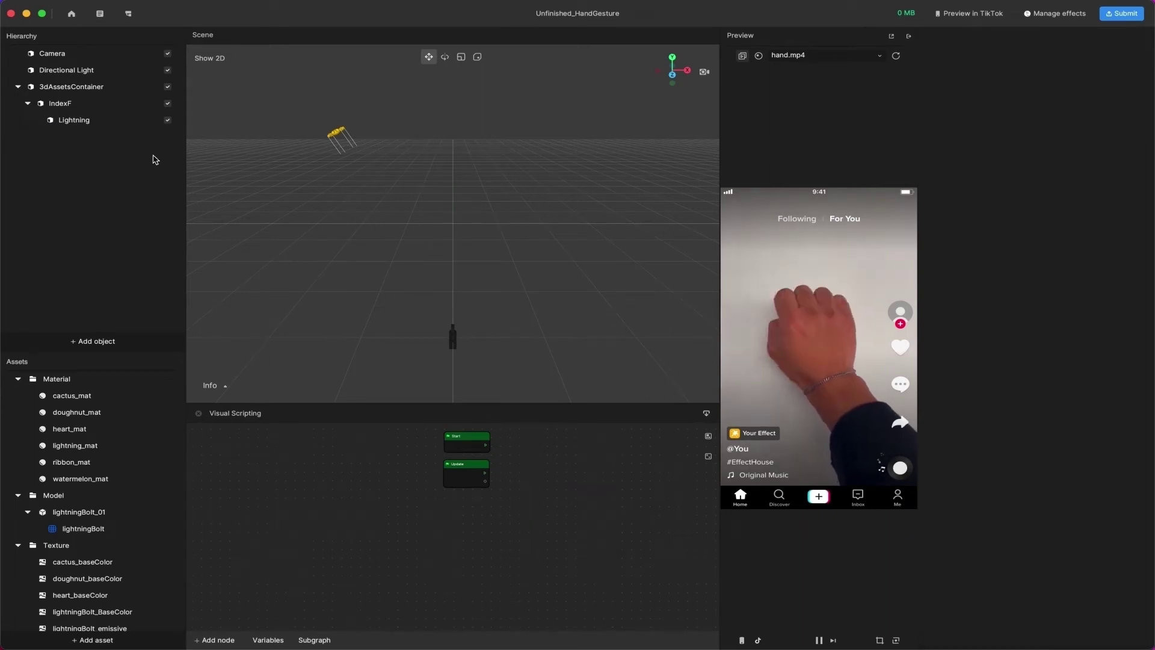
Anchor the IndexF hand tracker to the Index Finger tip and enable Rotate AxisZ.
click(106, 105)
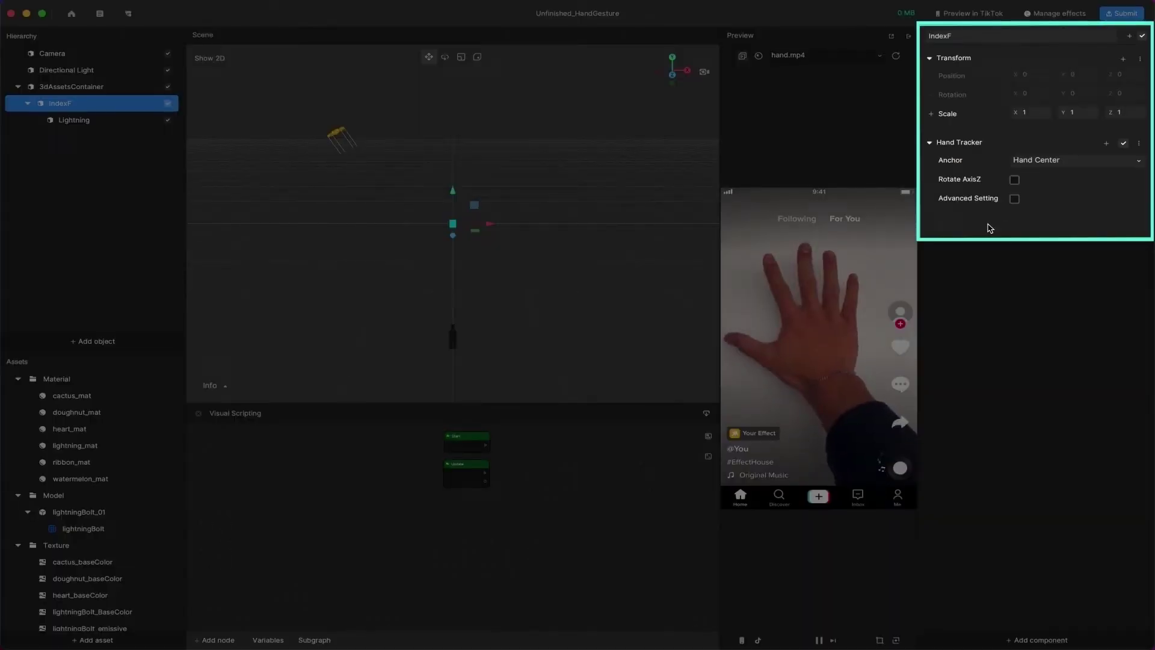
click(1044, 164)
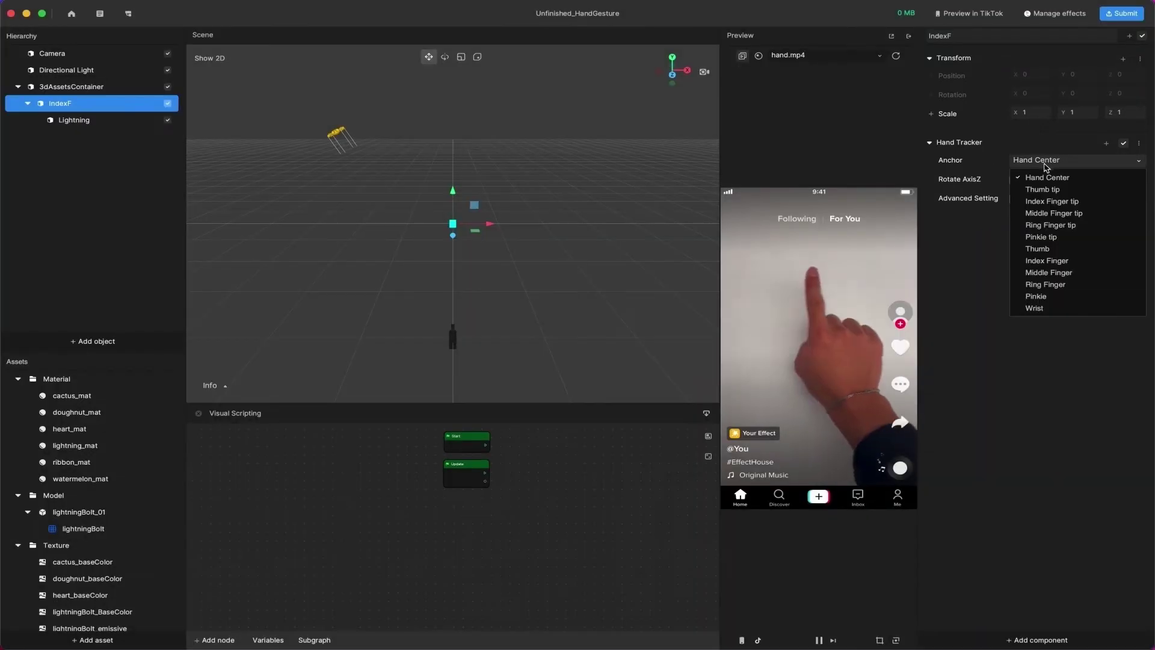
click(1062, 204)
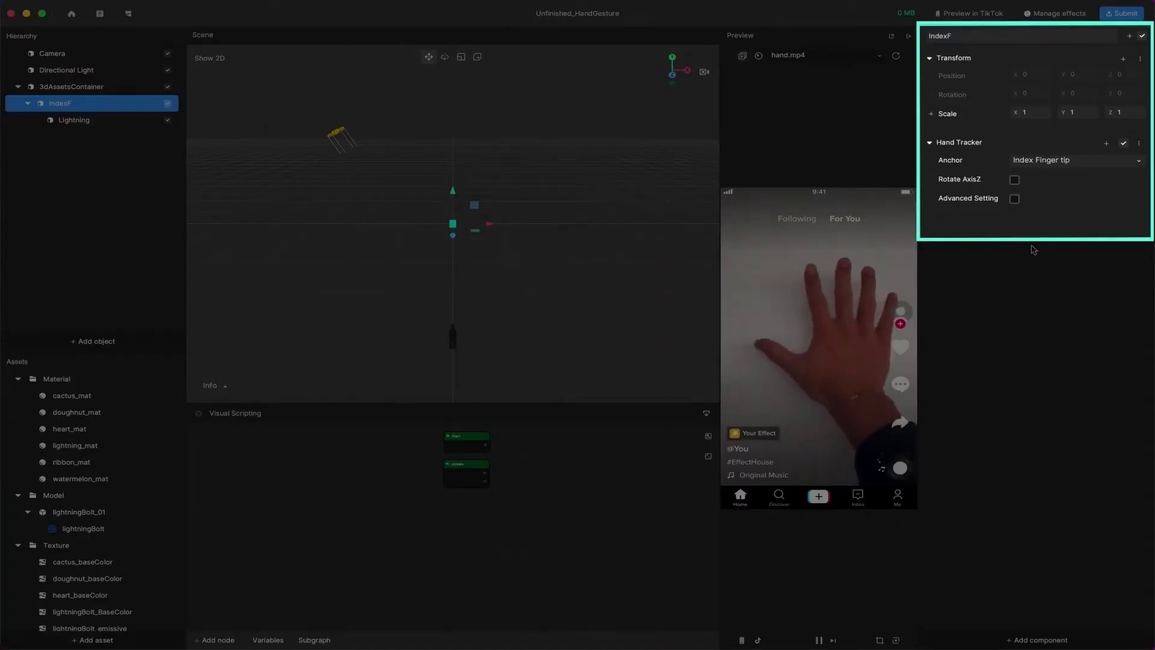
click(1015, 181)
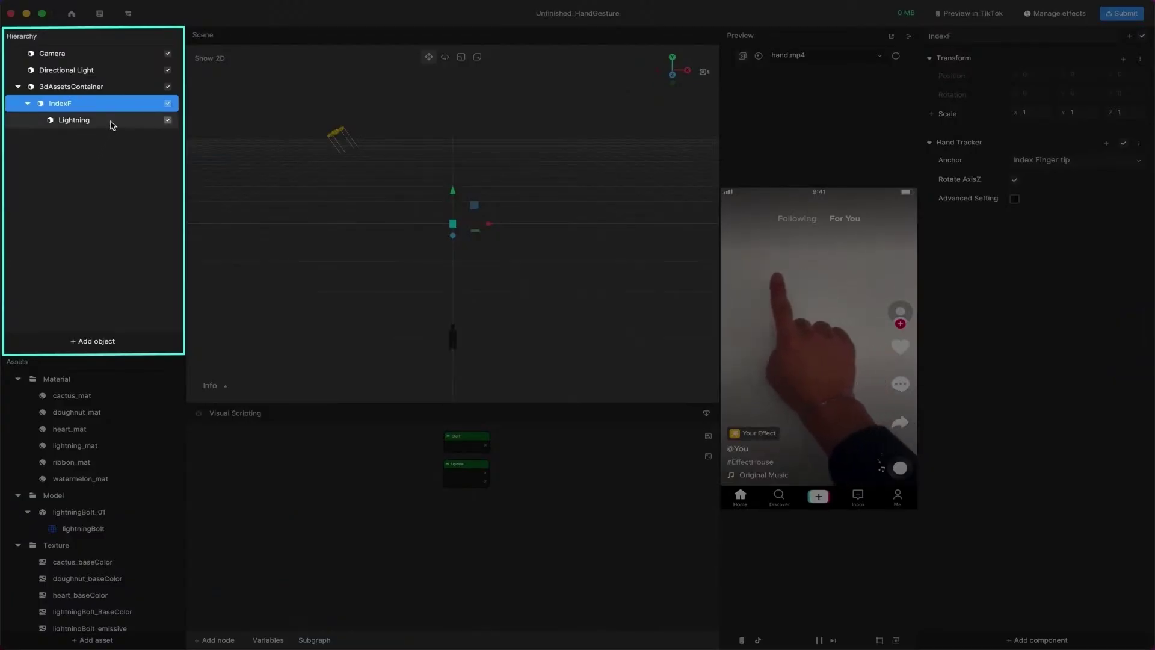
Add a 3D Model component to the Lightning object.
click(108, 120)
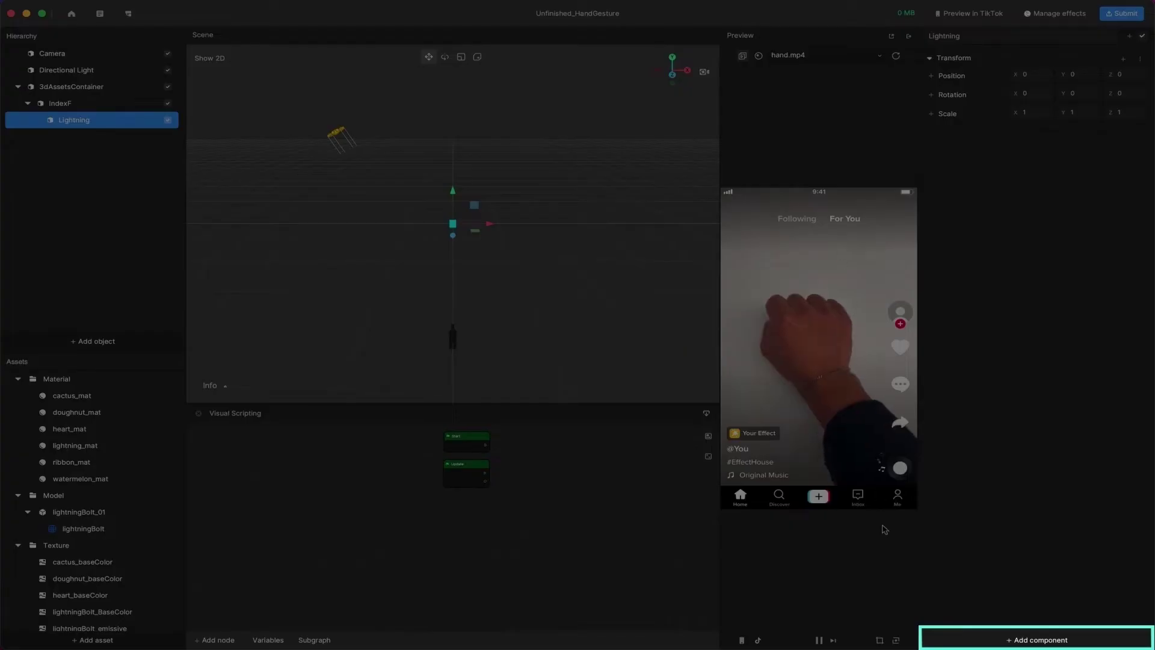
click(1035, 640)
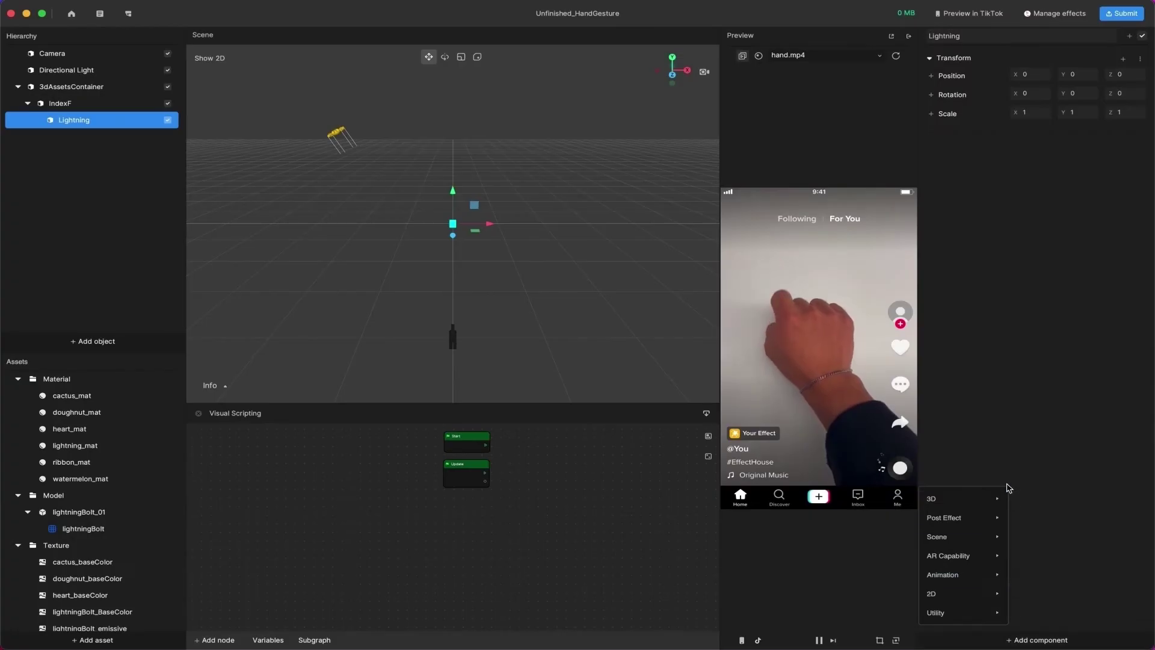
mouse_move(1002, 593)
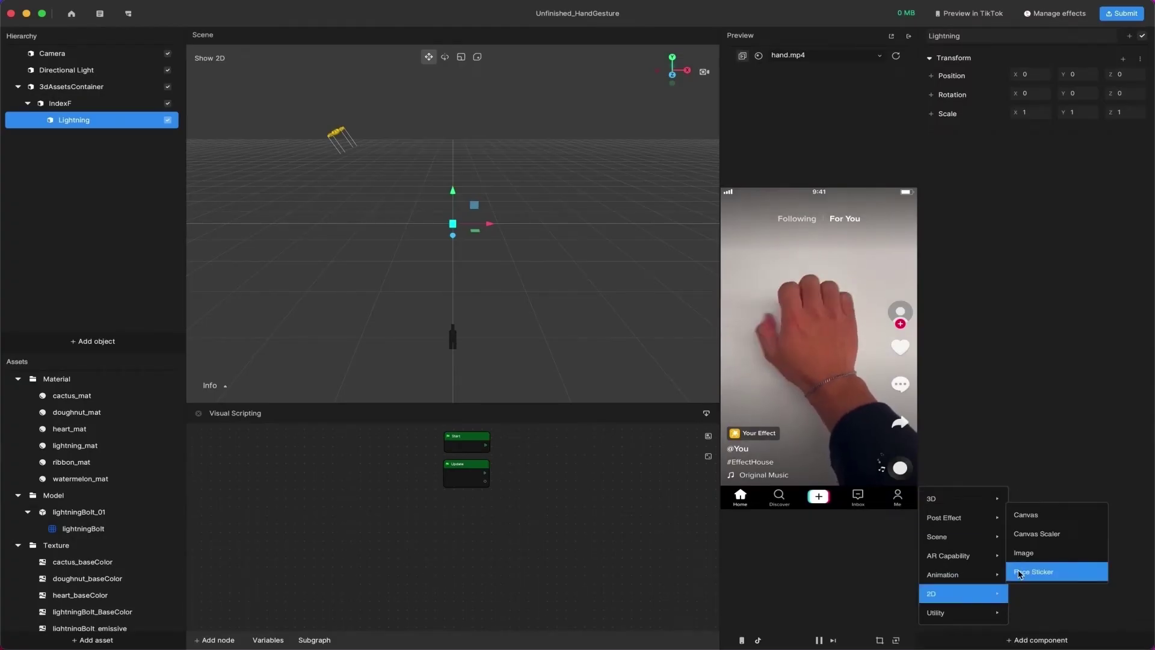
mouse_move(999, 499)
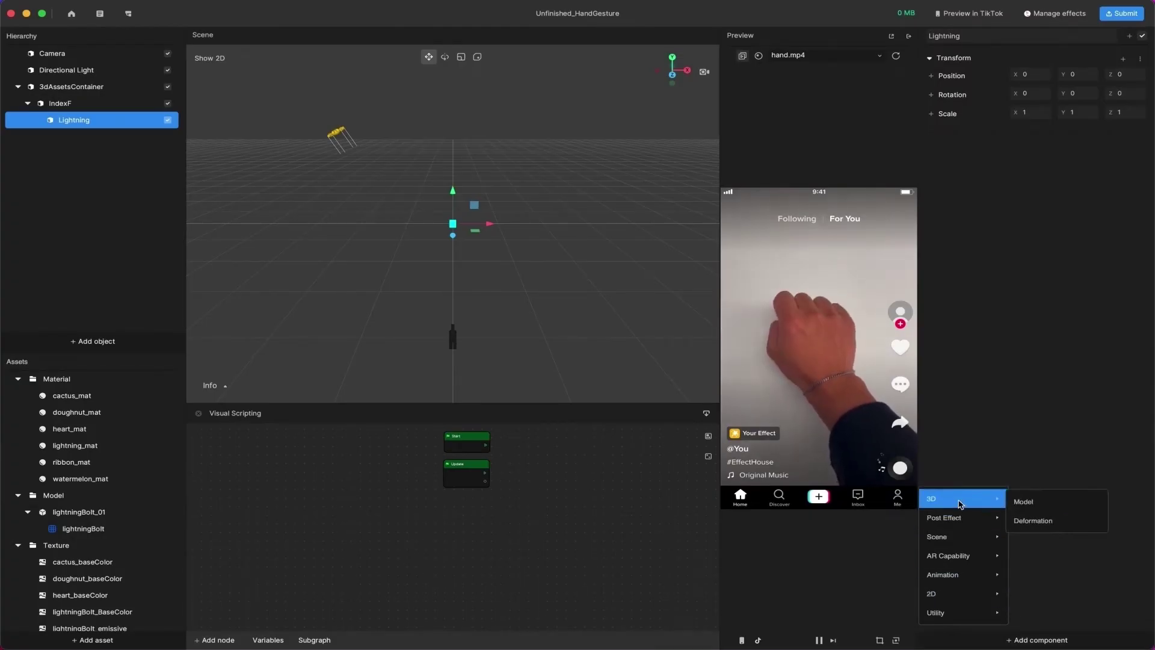
click(1030, 503)
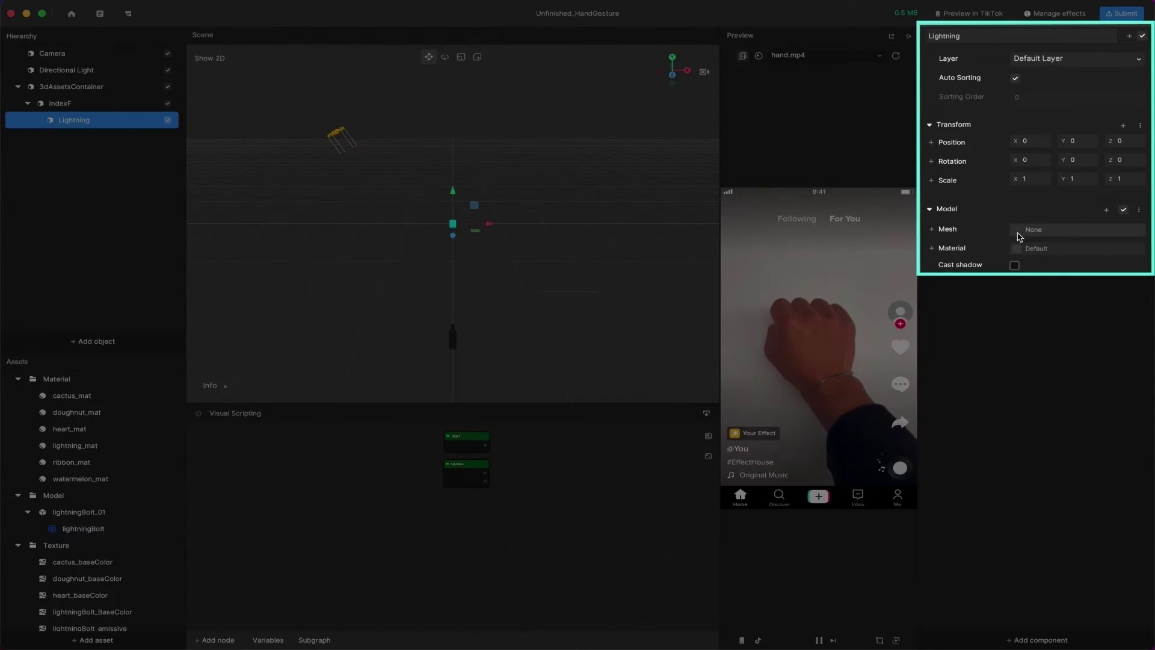
Assign the lightningBolt mesh from the lightningBolt_01 model to Lightning's Model component.
click(1020, 231)
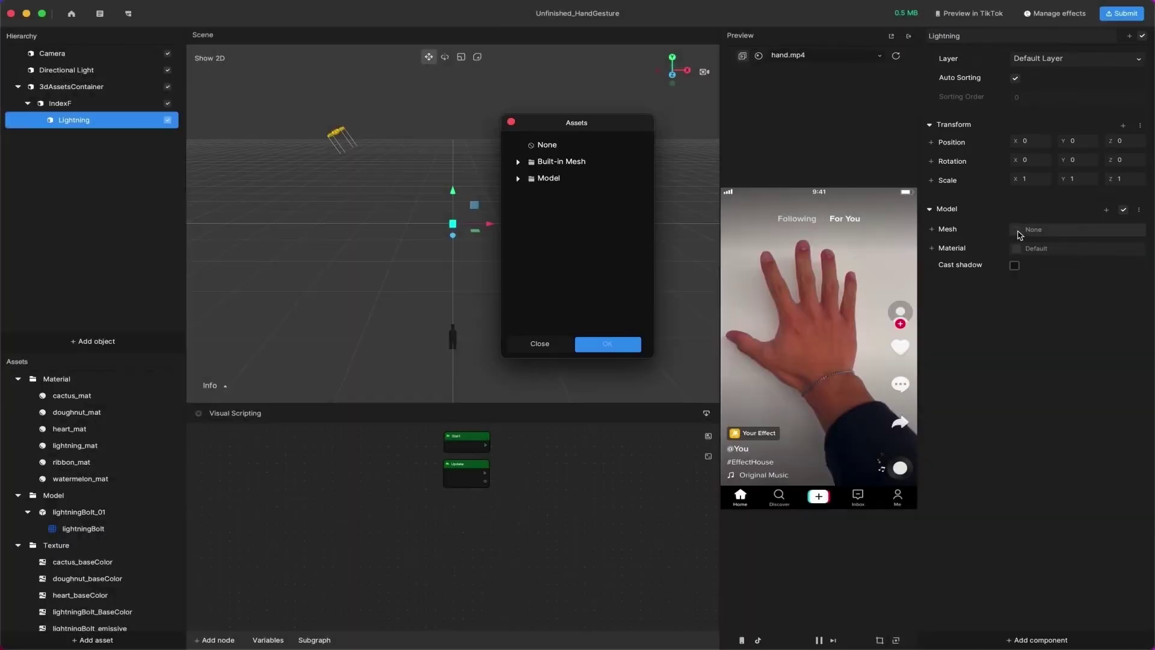
click(519, 179)
click(528, 195)
click(570, 212)
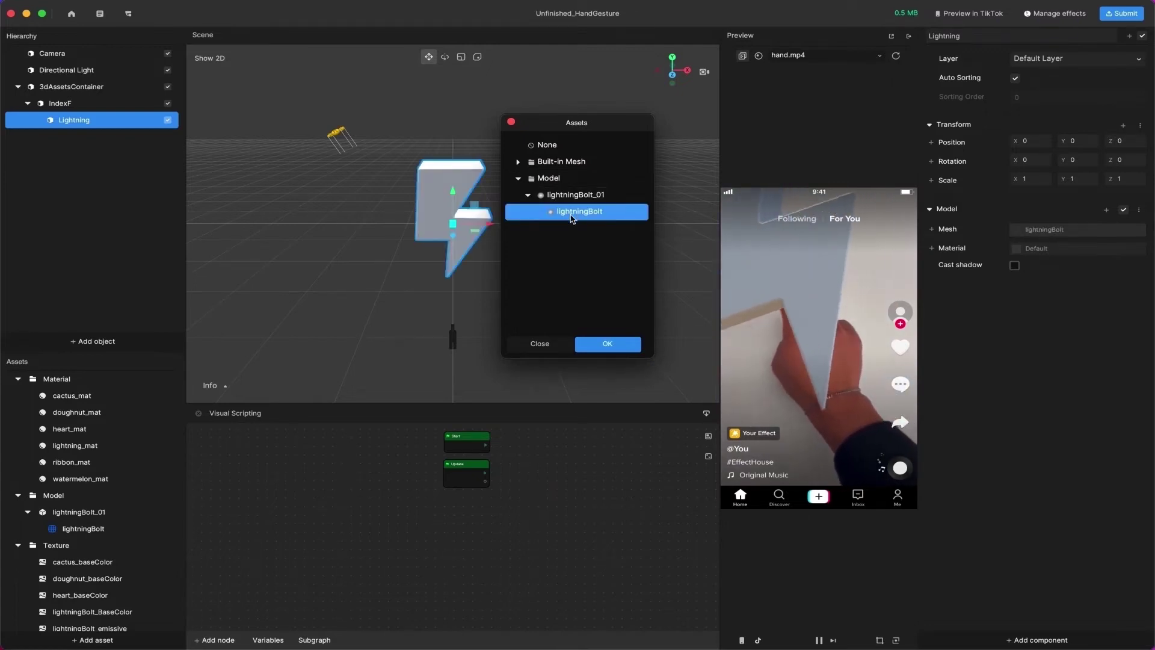
click(607, 343)
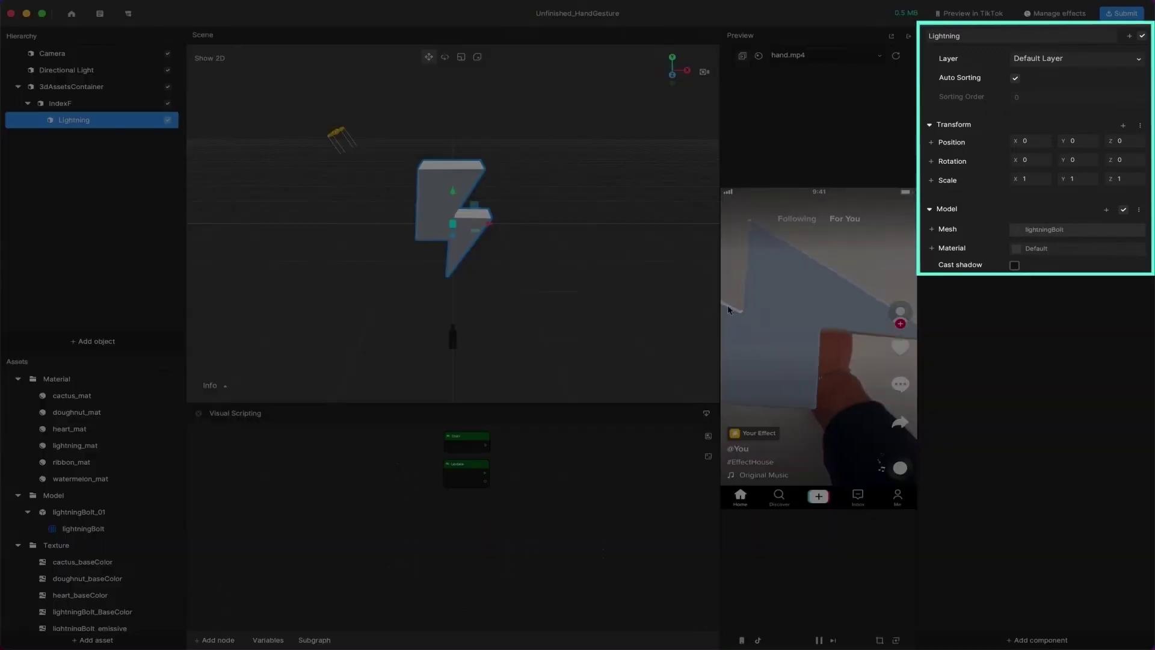
Apply the lightning_mat material to Lightning's Model component.
click(1032, 251)
click(516, 163)
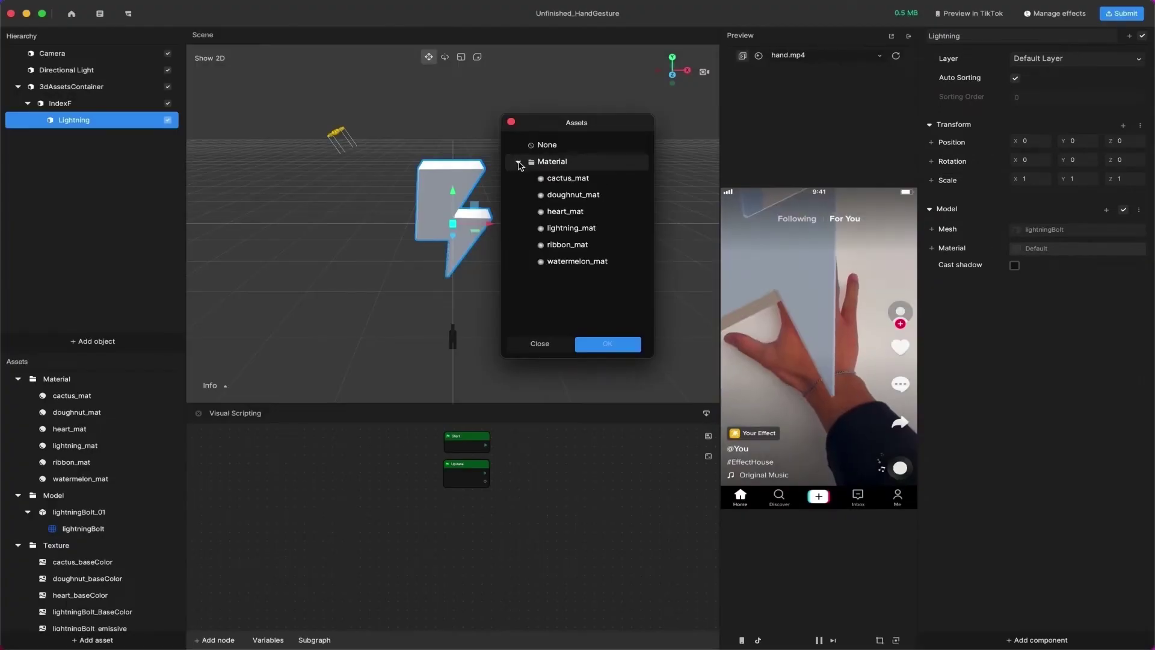
click(583, 229)
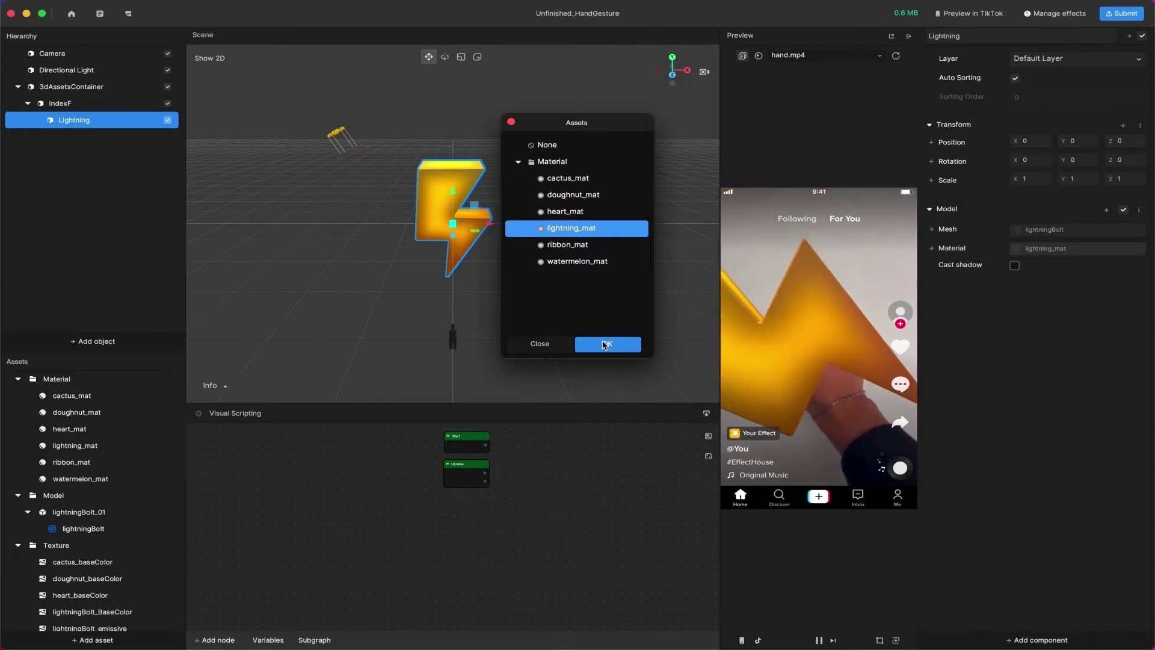
click(605, 344)
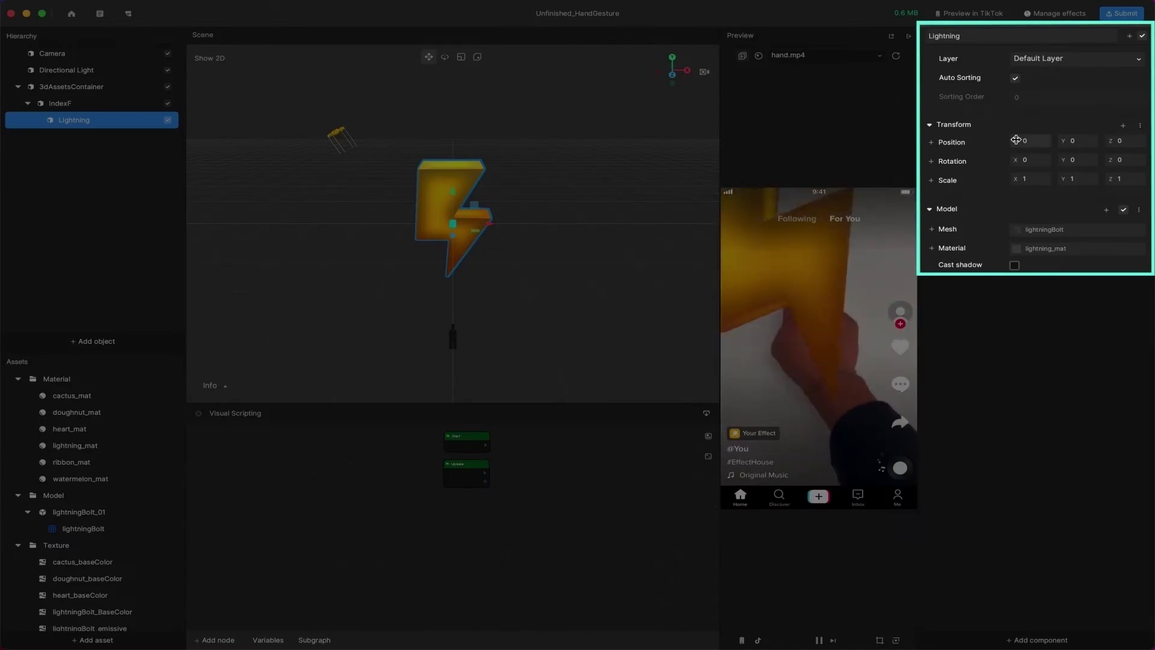
Set the Lightning object's scale to 0.1 on the X, Y and Z axes.
double_click(1031, 178)
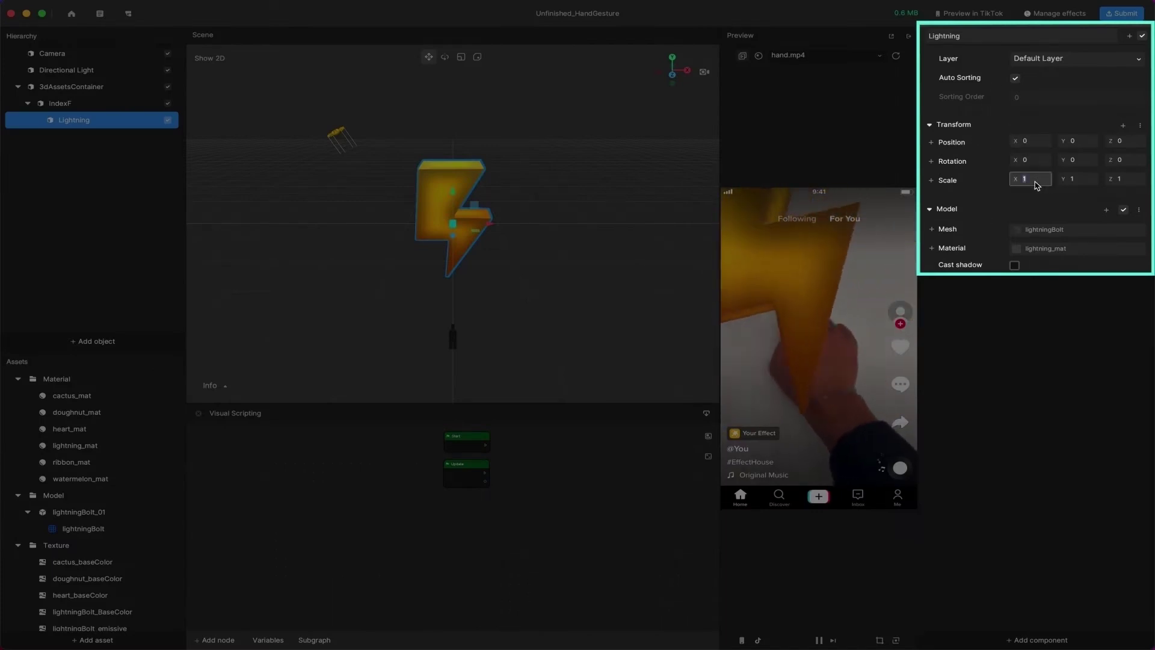
text(0.1)
key(Tab)
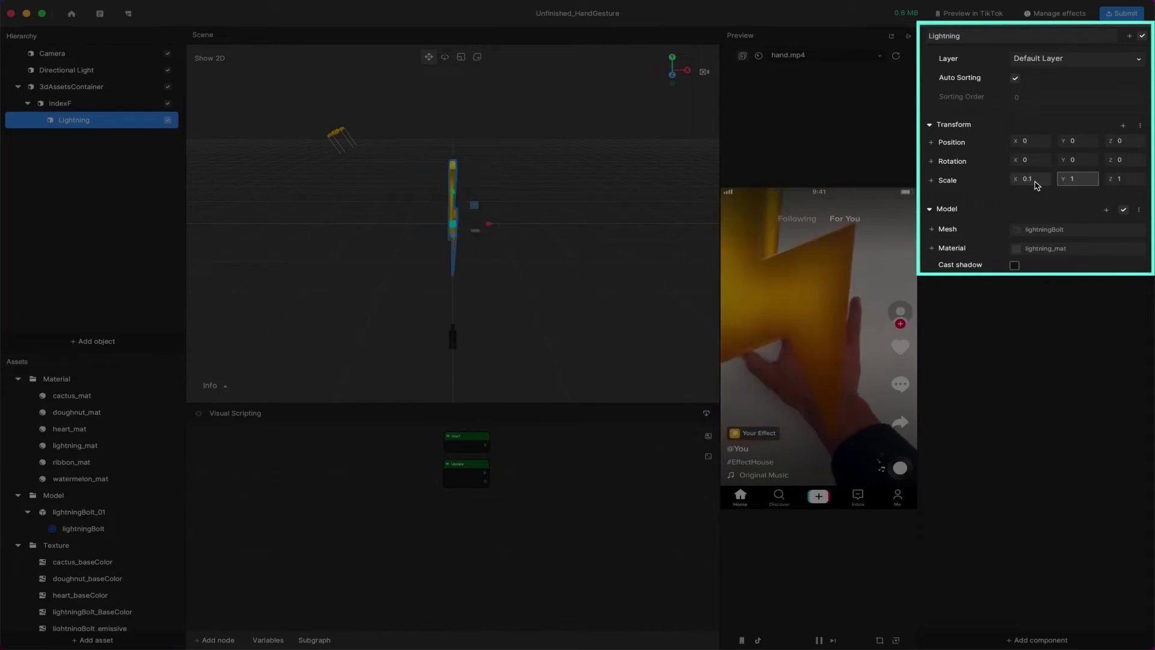
text(0.1)
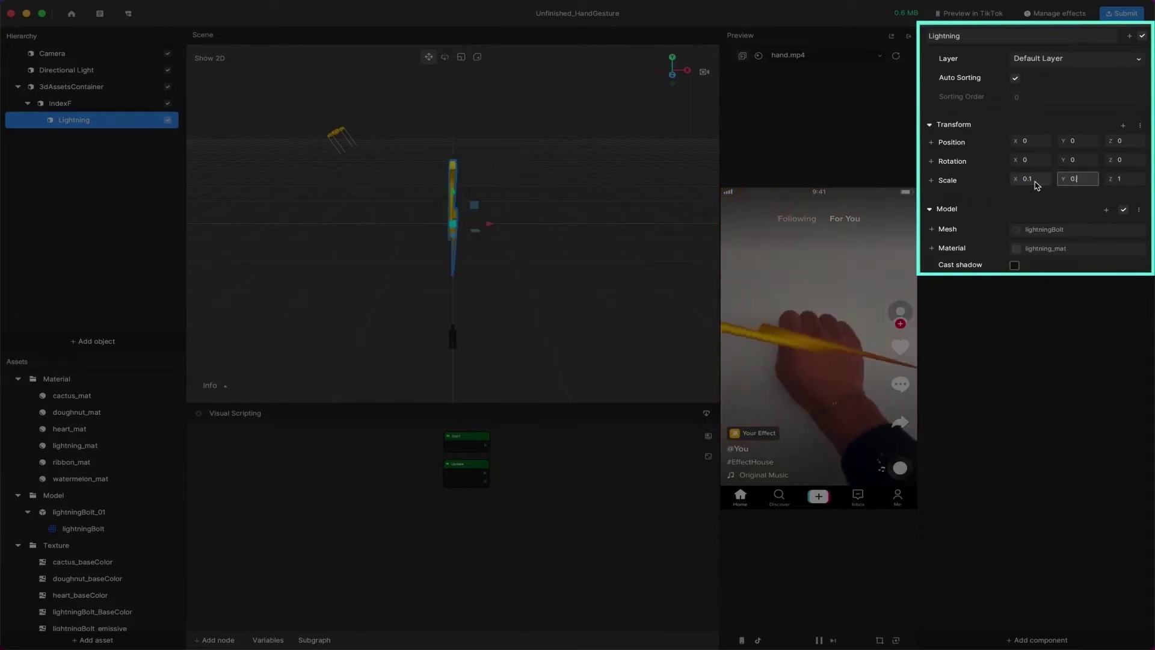
key(Tab)
text(0.1)
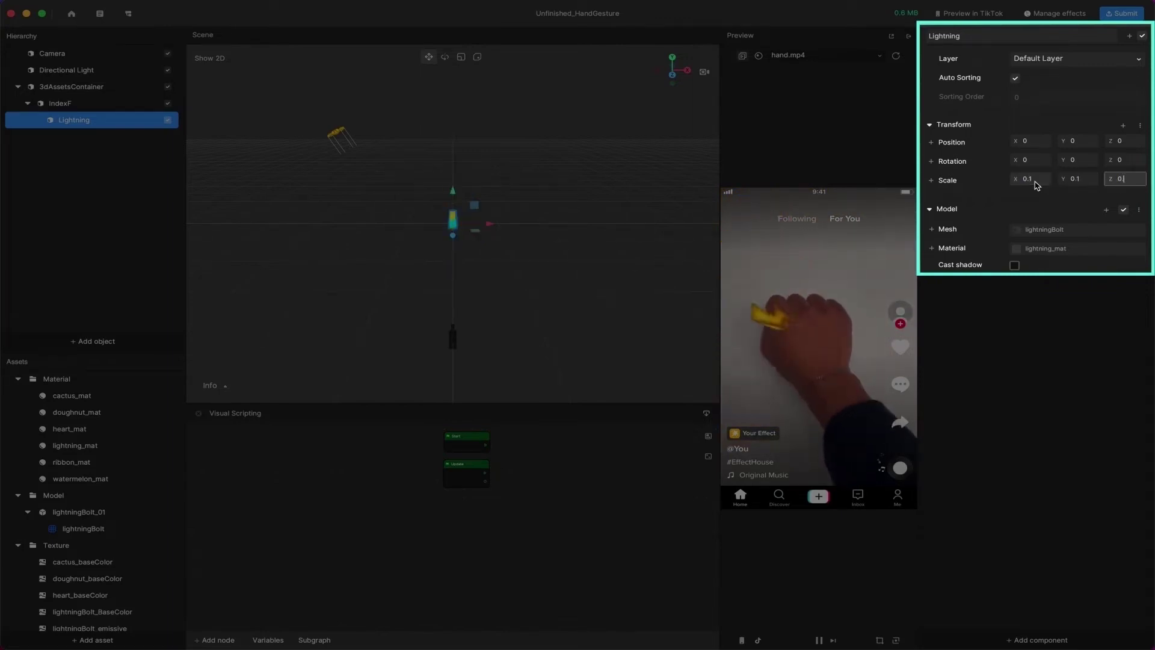
key(Return)
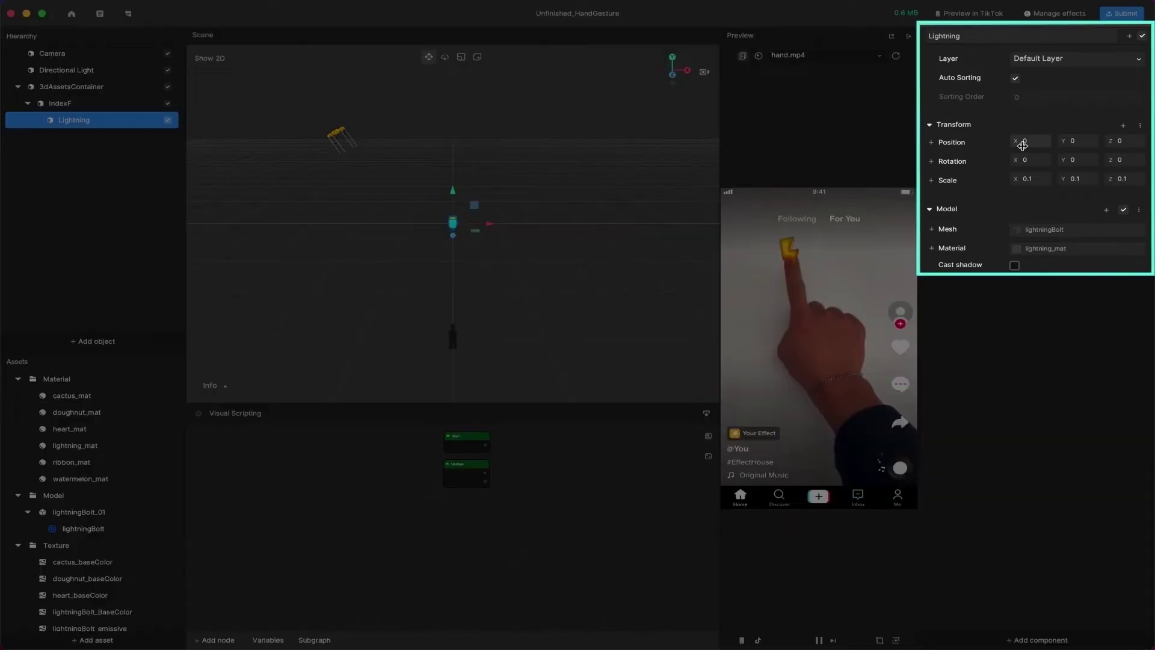
Set Lightning's Y position to 2 and add a Set Rotation node for it to the visual script.
click(1077, 143)
text(2)
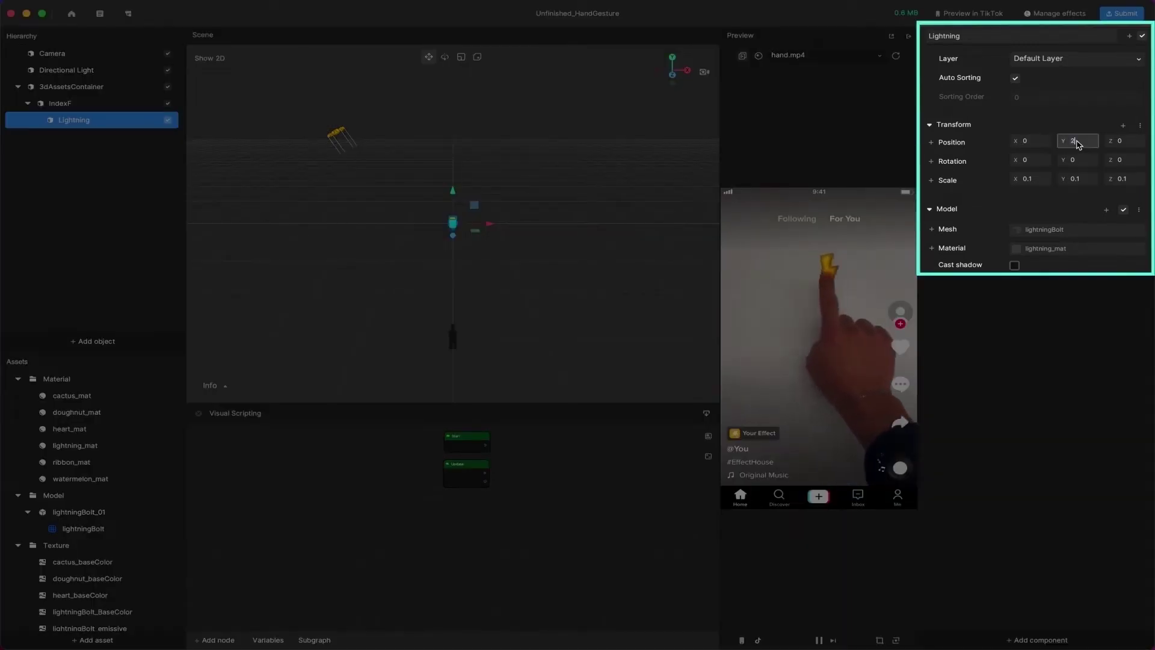
key(Return)
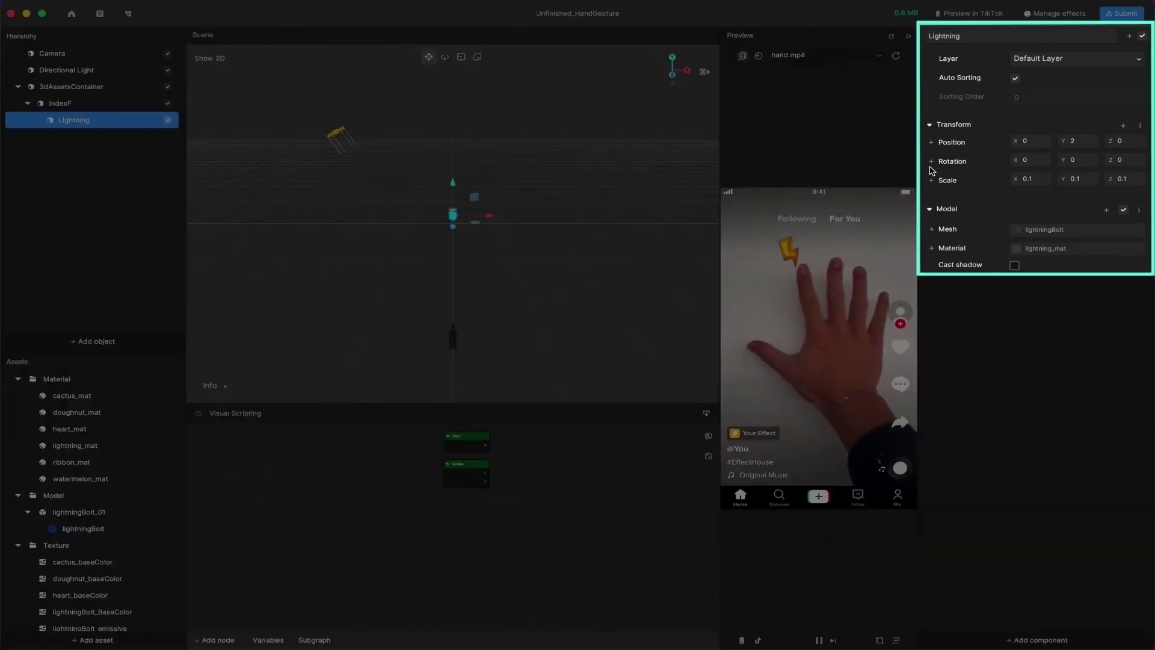
click(932, 161)
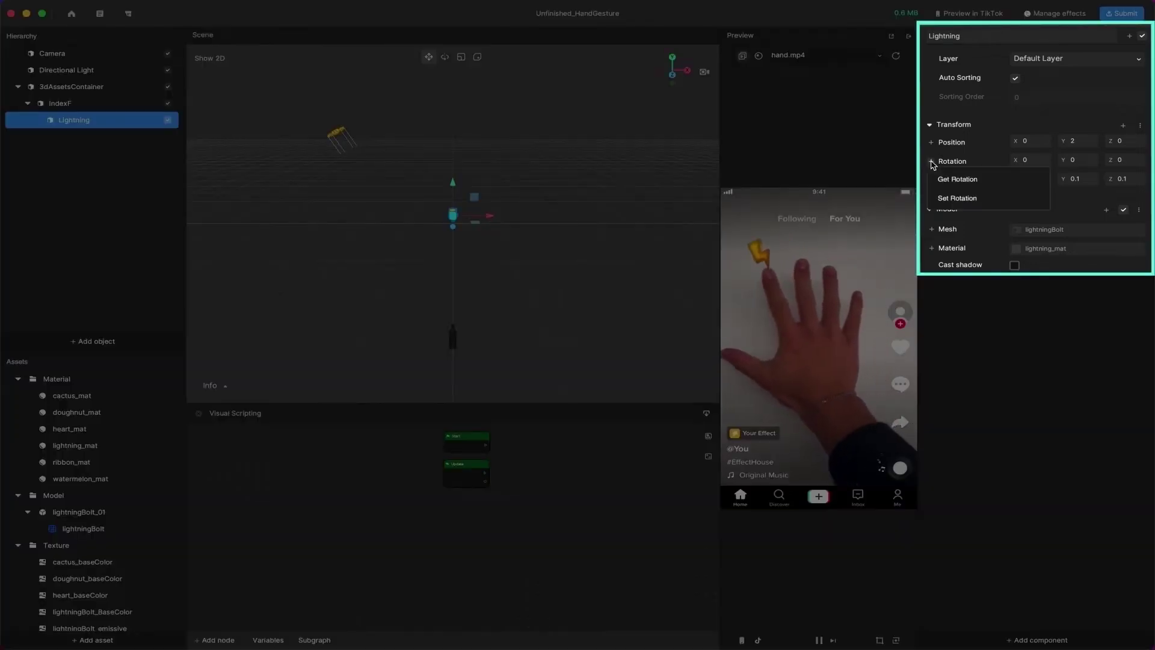
click(959, 199)
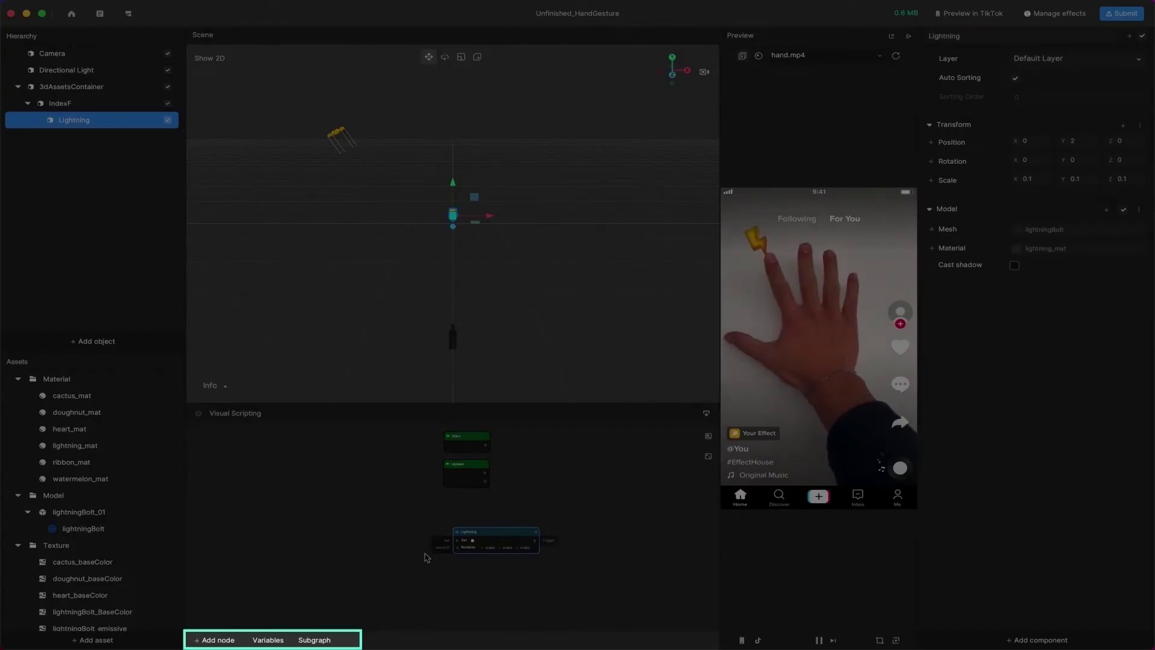
Create a visual scripting variable and name it RotateSpeed.
click(272, 641)
click(275, 616)
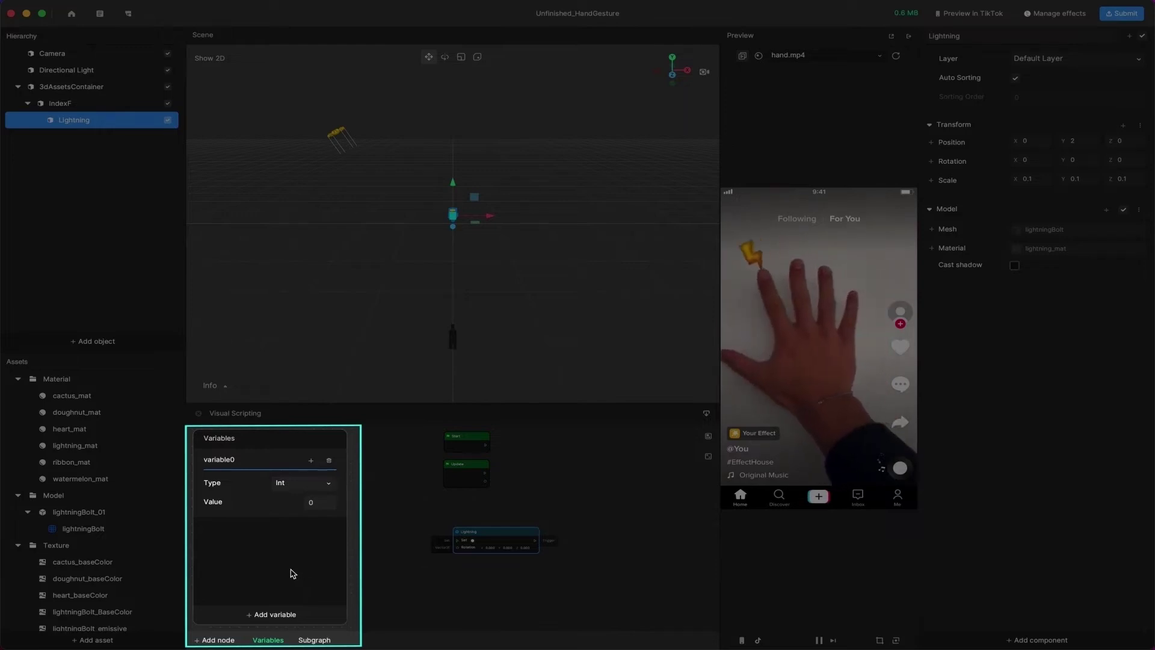
double_click(277, 468)
text(R)
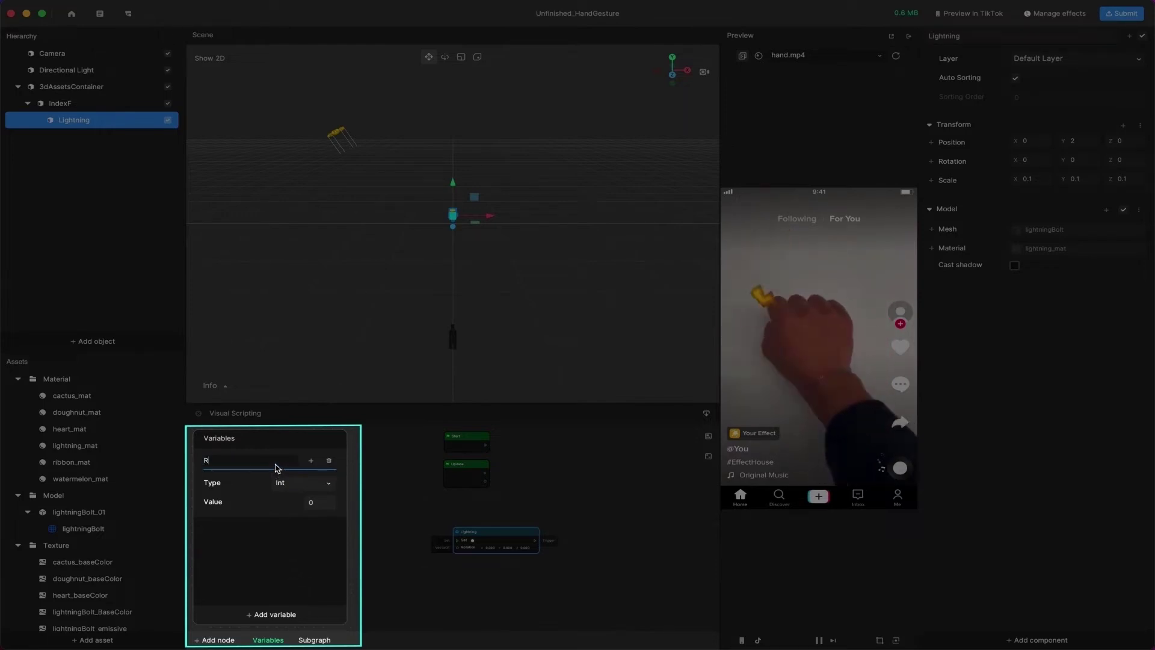
text(otateS)
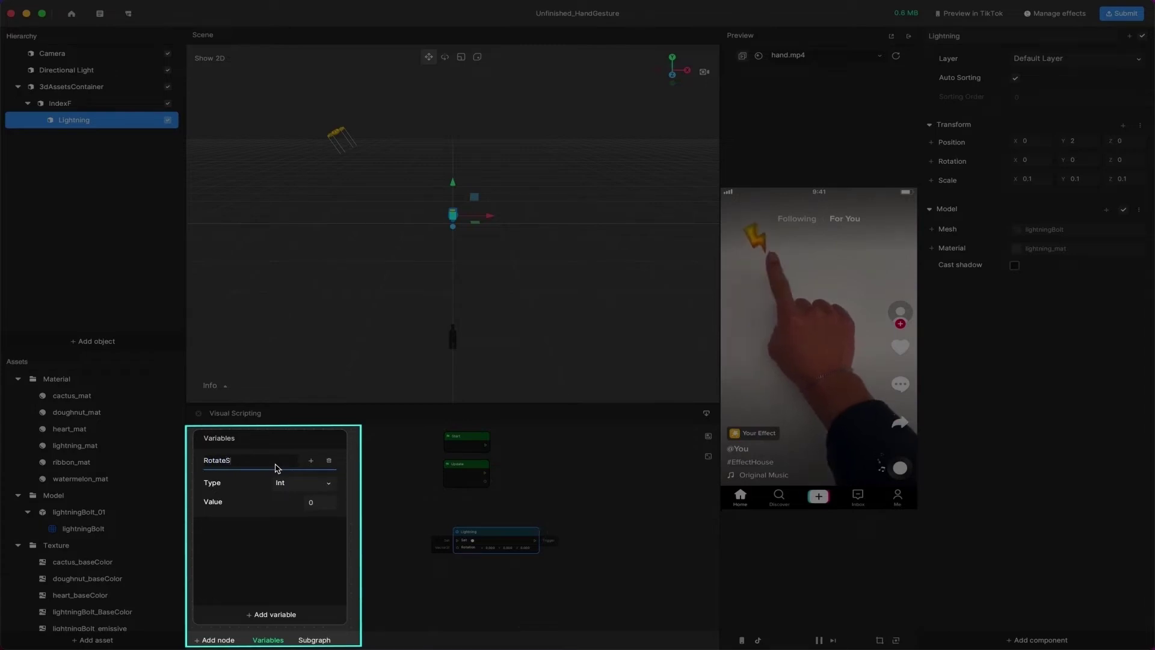
text(peed)
key(Return)
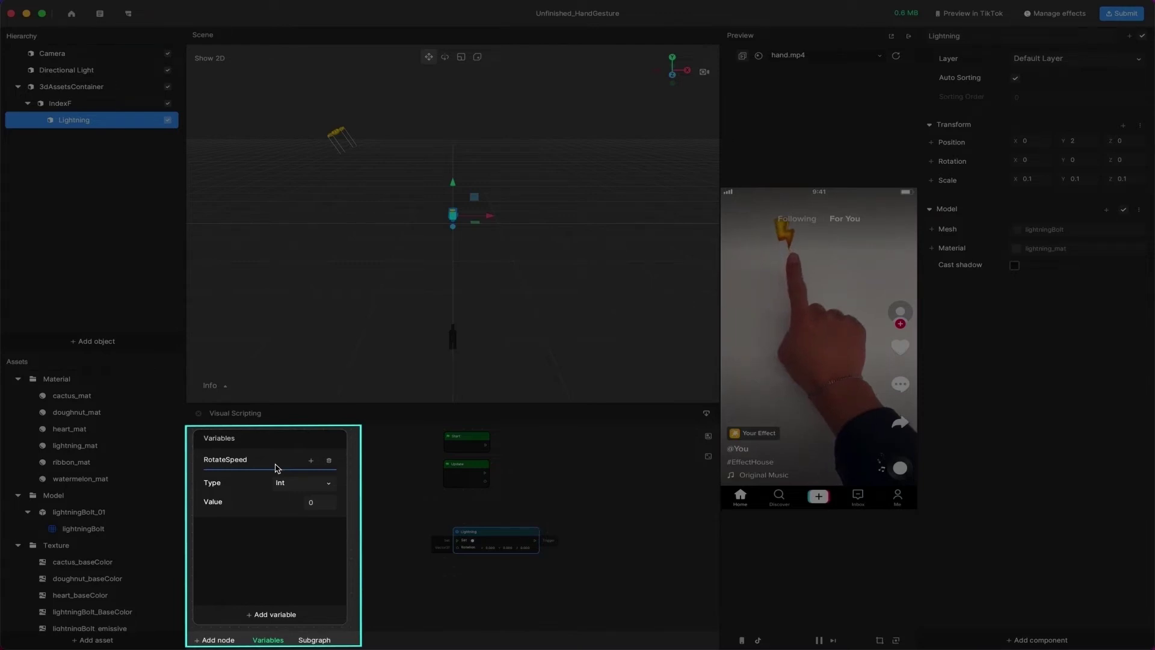
Change the RotateSpeed variable's type to Double and set its value to 240.
click(322, 483)
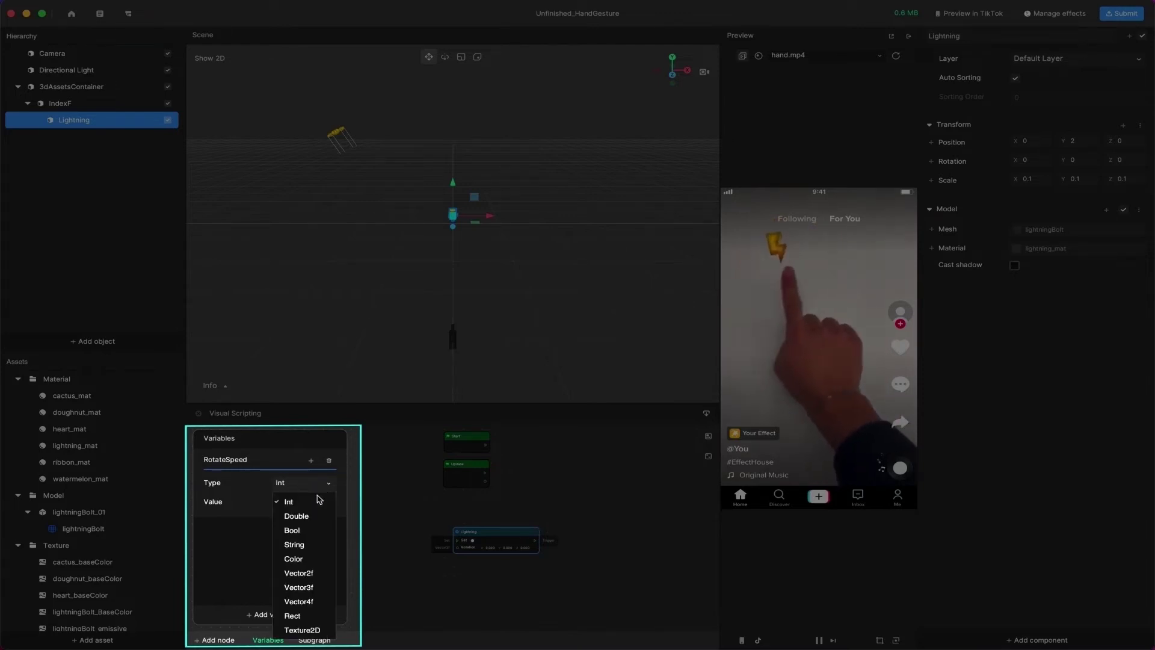
click(297, 516)
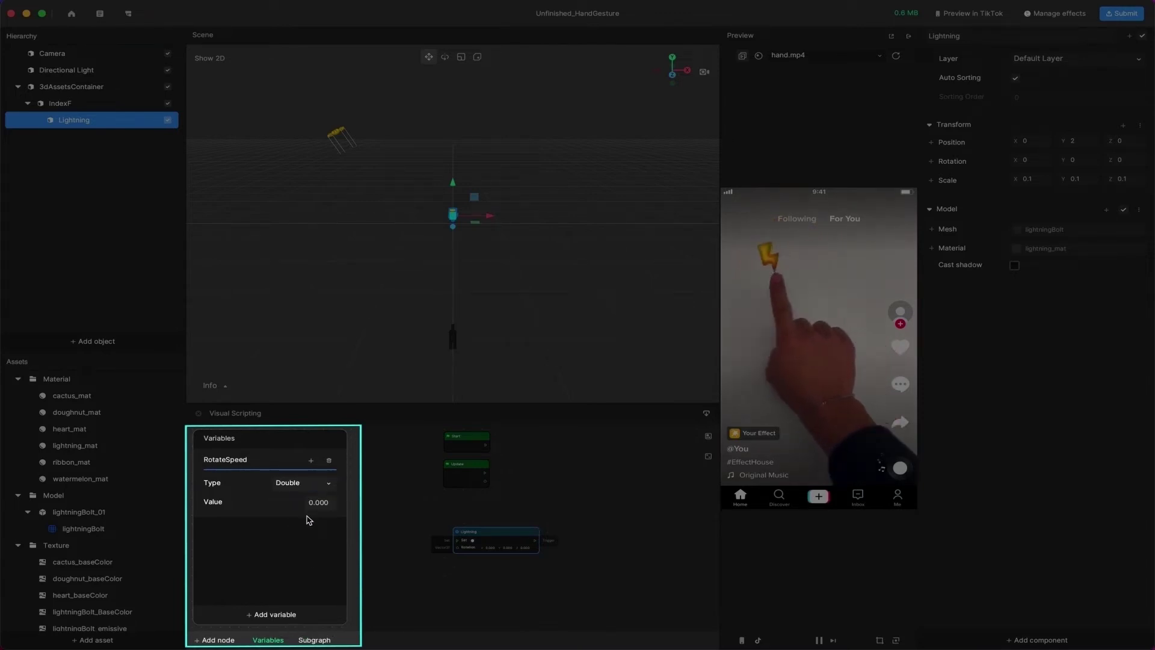
click(319, 505)
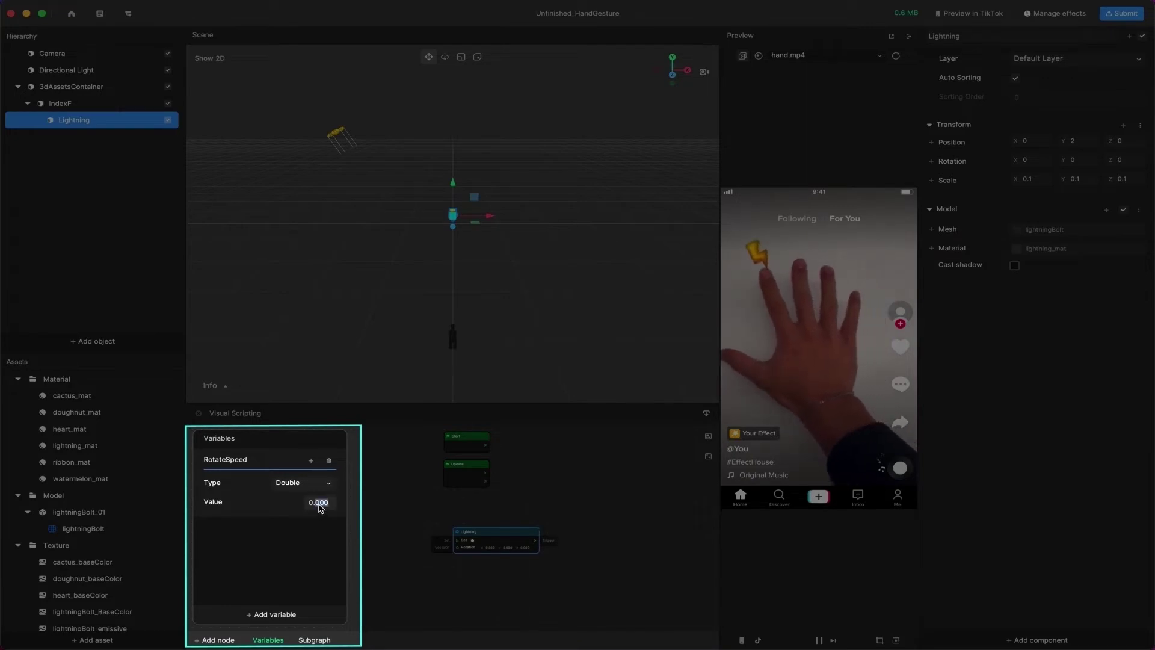
text(240)
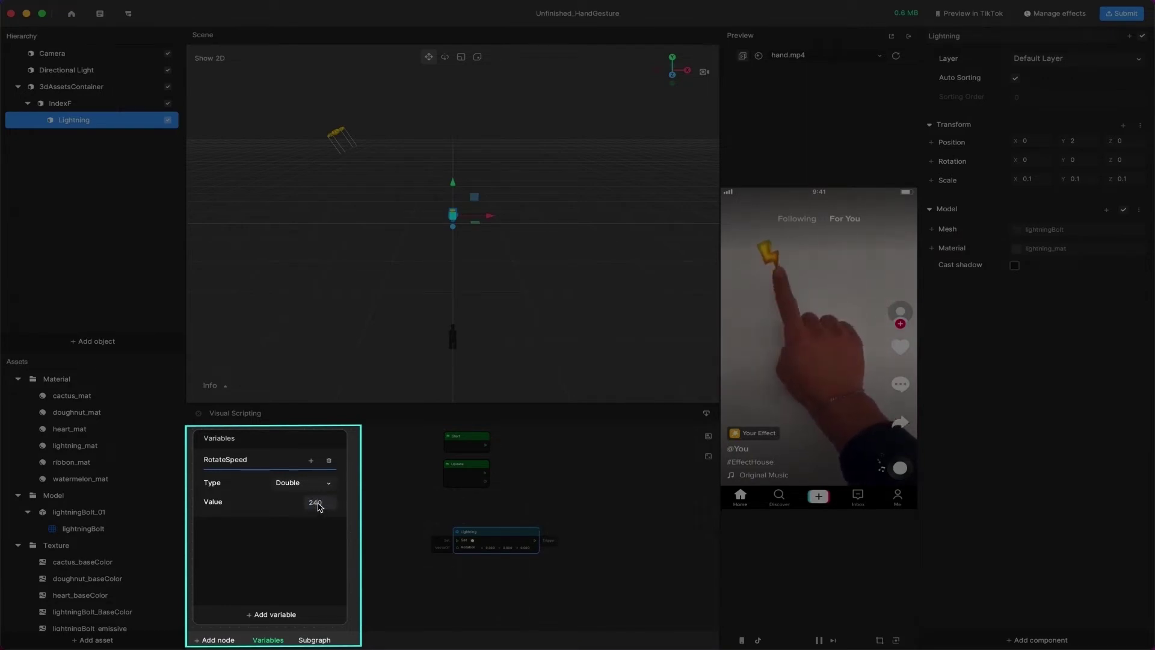
key(Return)
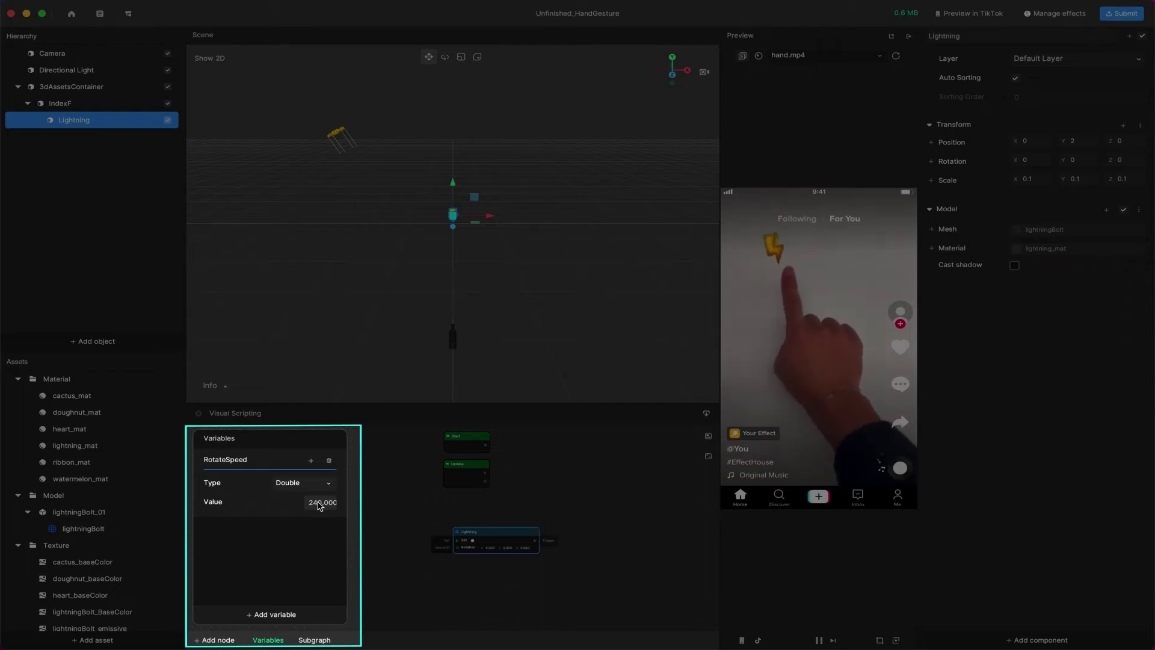
Add a Get Variable node for RotateSpeed and a Get Time node to the graph.
click(310, 461)
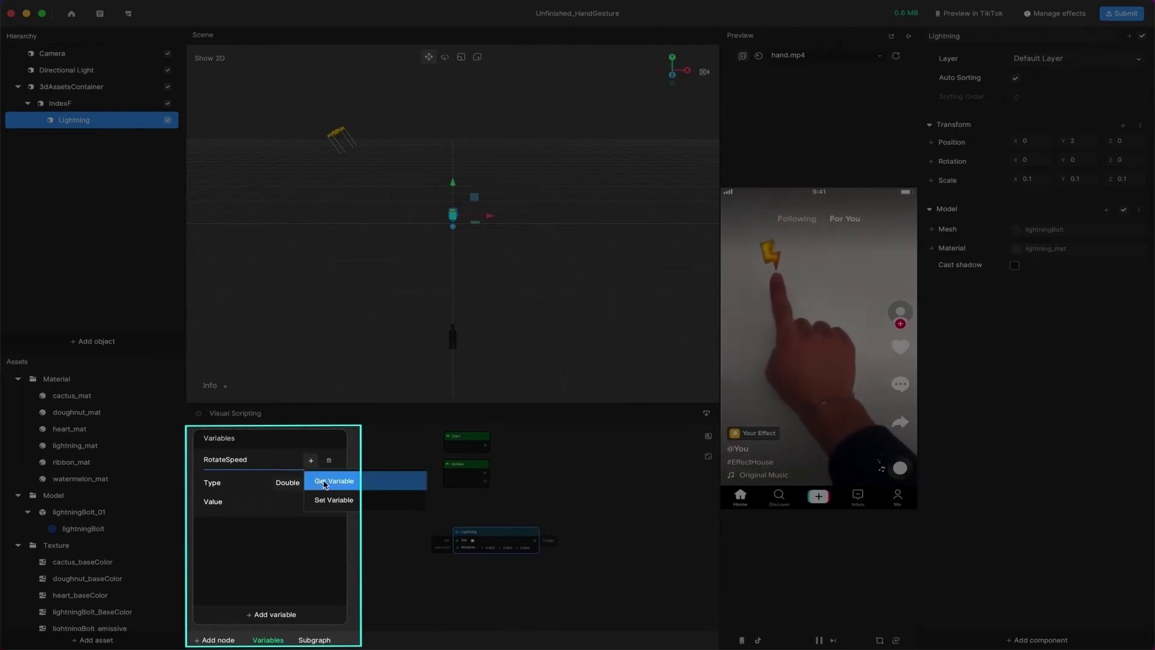
click(331, 480)
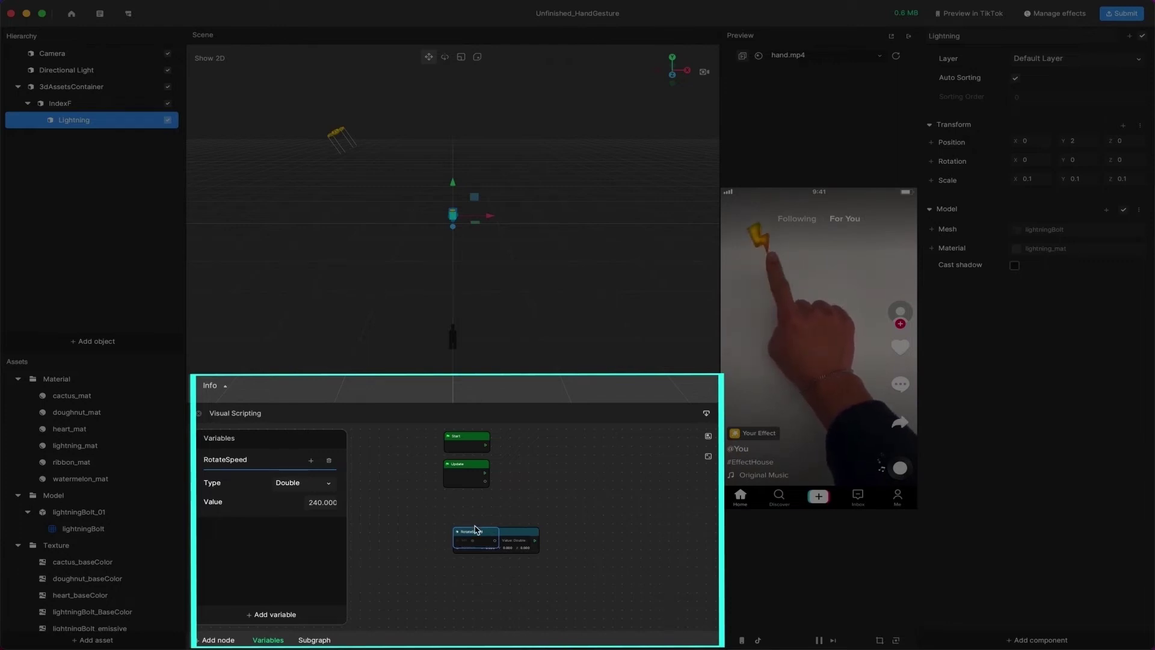
scroll(477, 528, up, 4)
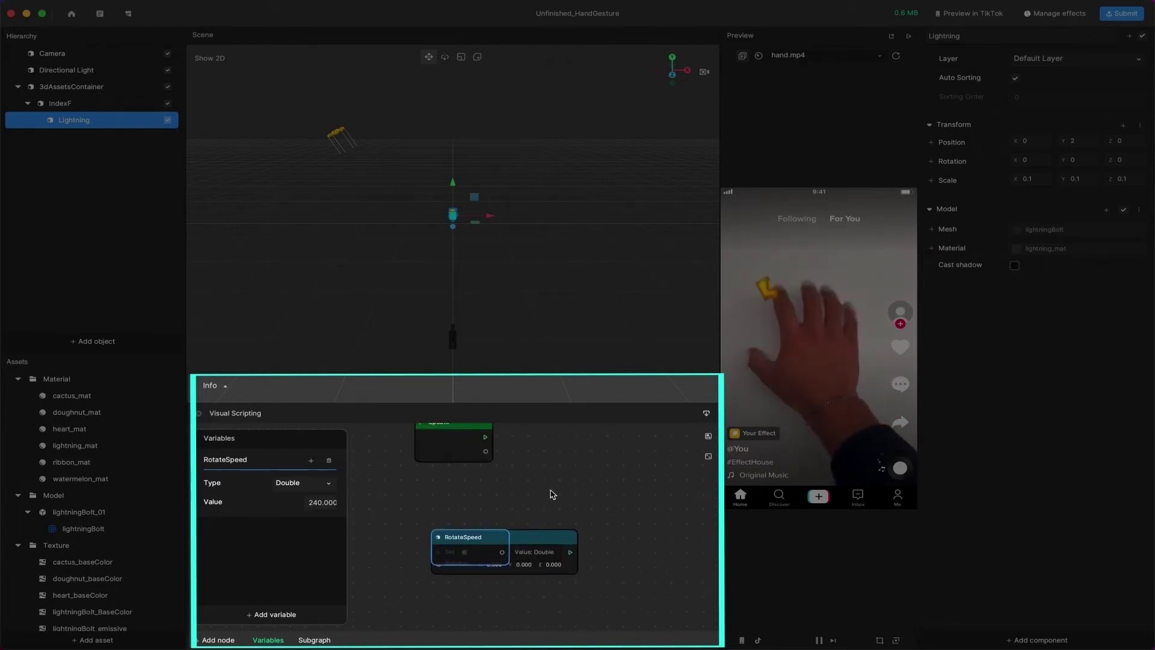
right_click(588, 490)
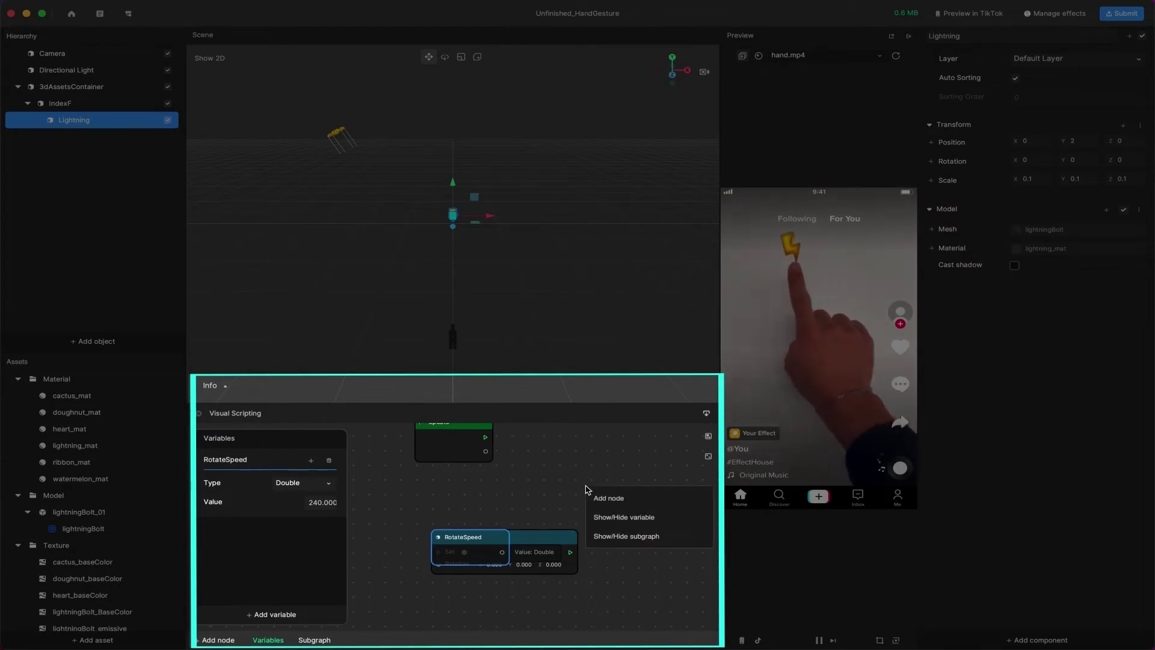
click(602, 496)
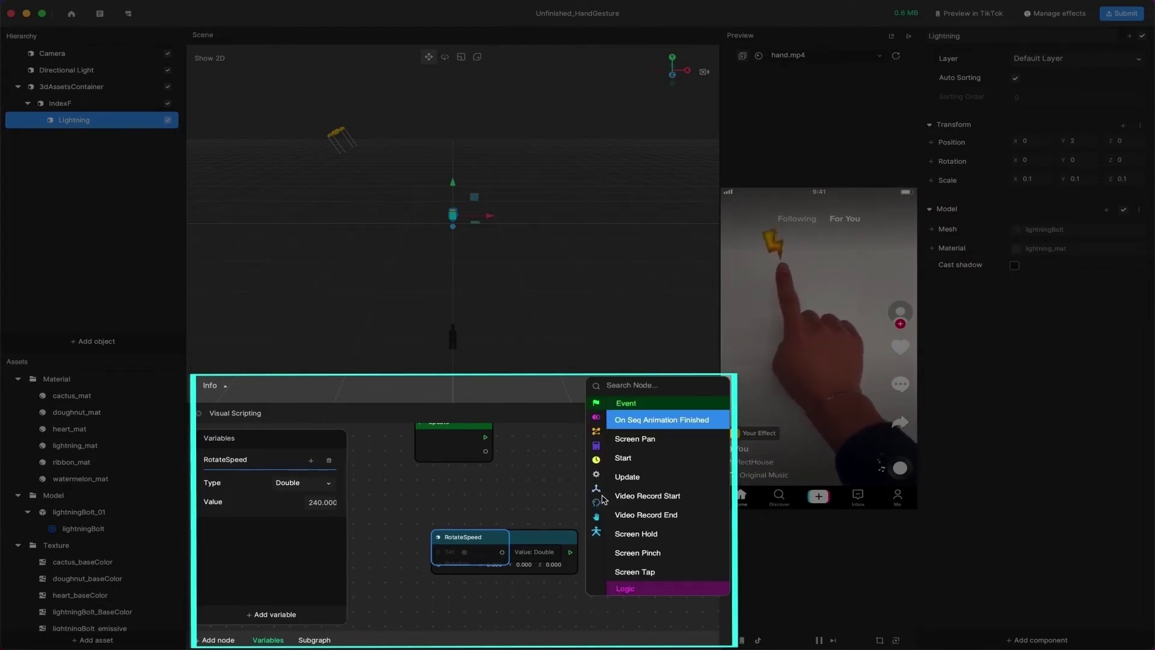
click(596, 459)
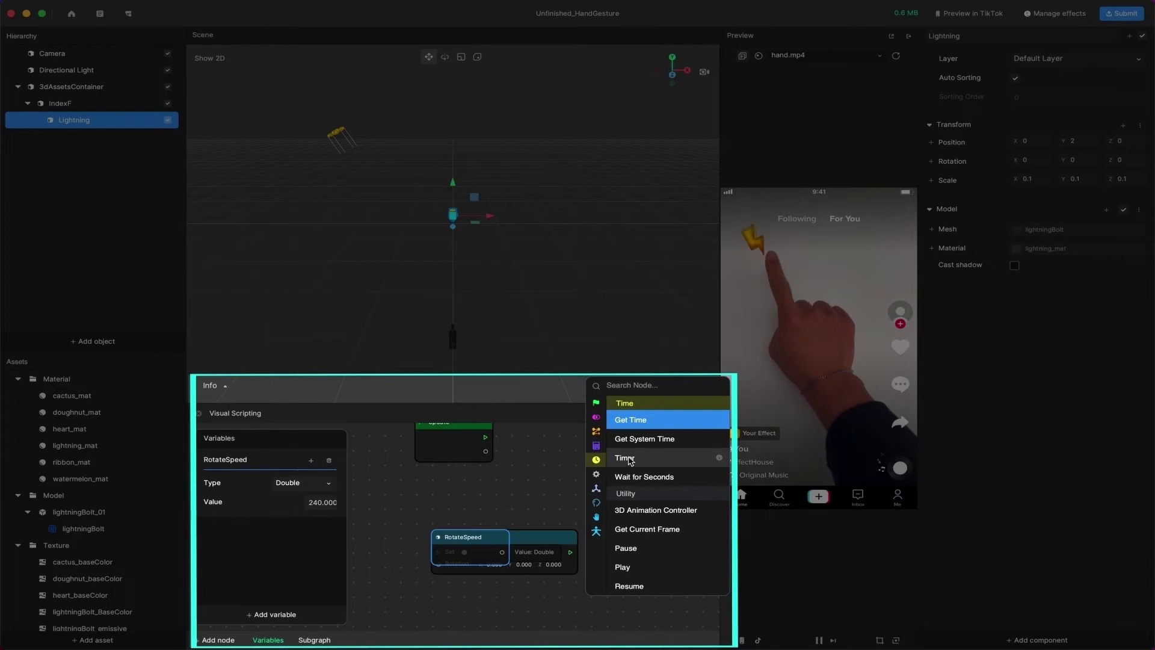
click(651, 423)
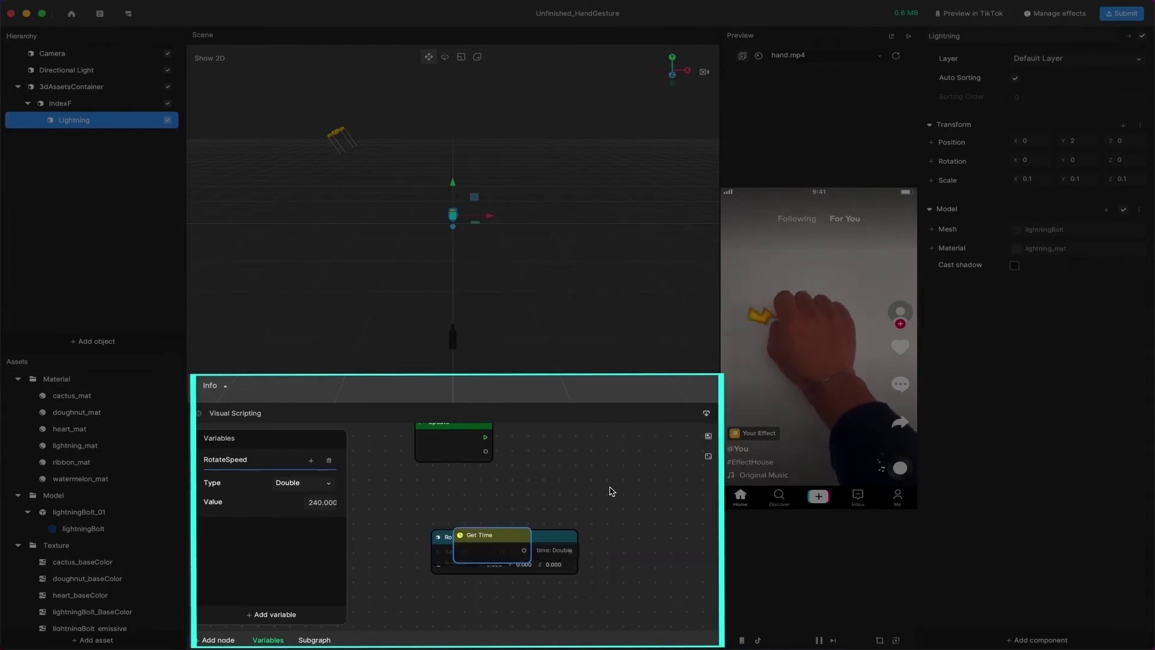
Arrange the RotateSpeed and Get Time nodes side by side above the Lightning rotation node.
drag(519, 535, 518, 475)
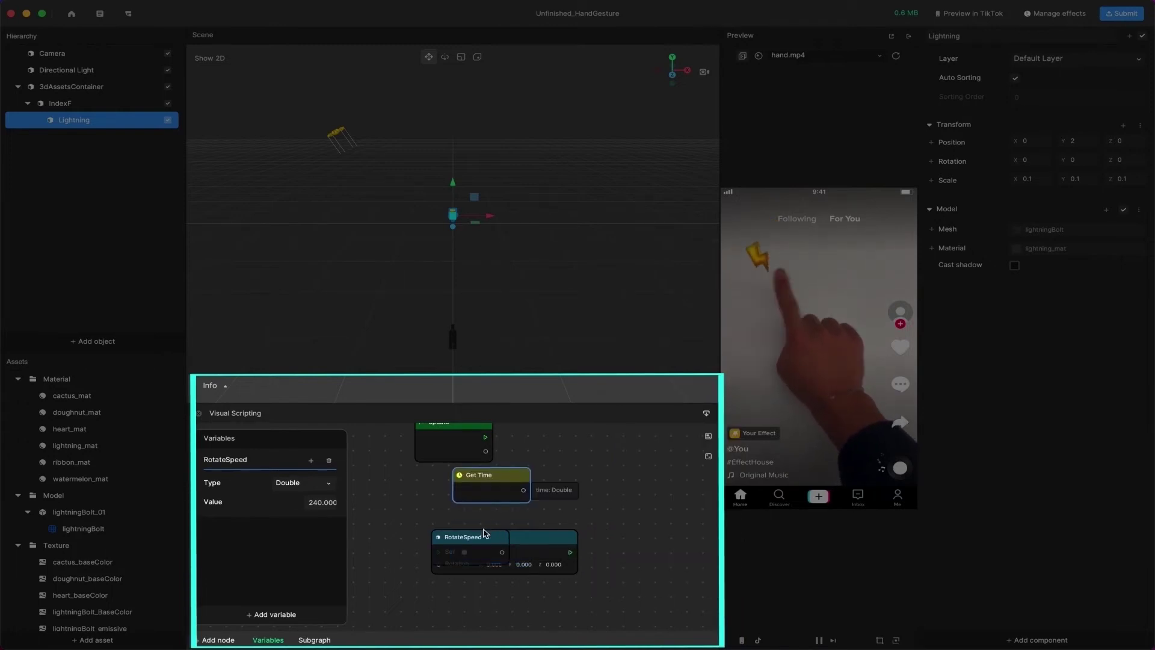
drag(485, 534, 403, 478)
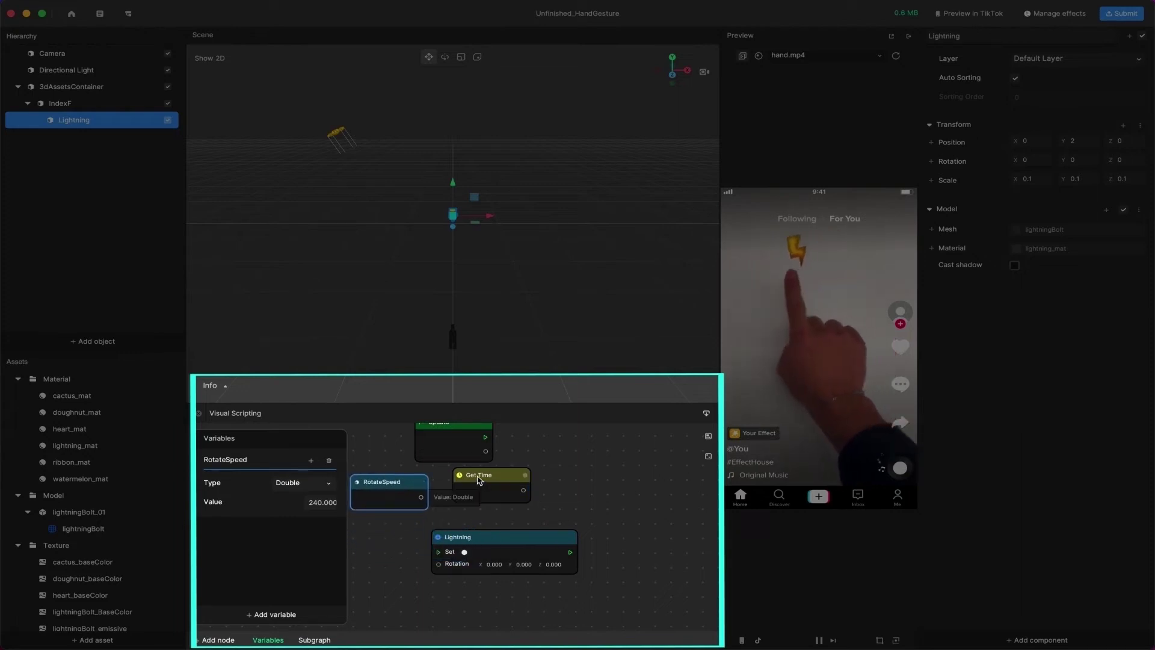
drag(479, 480, 473, 487)
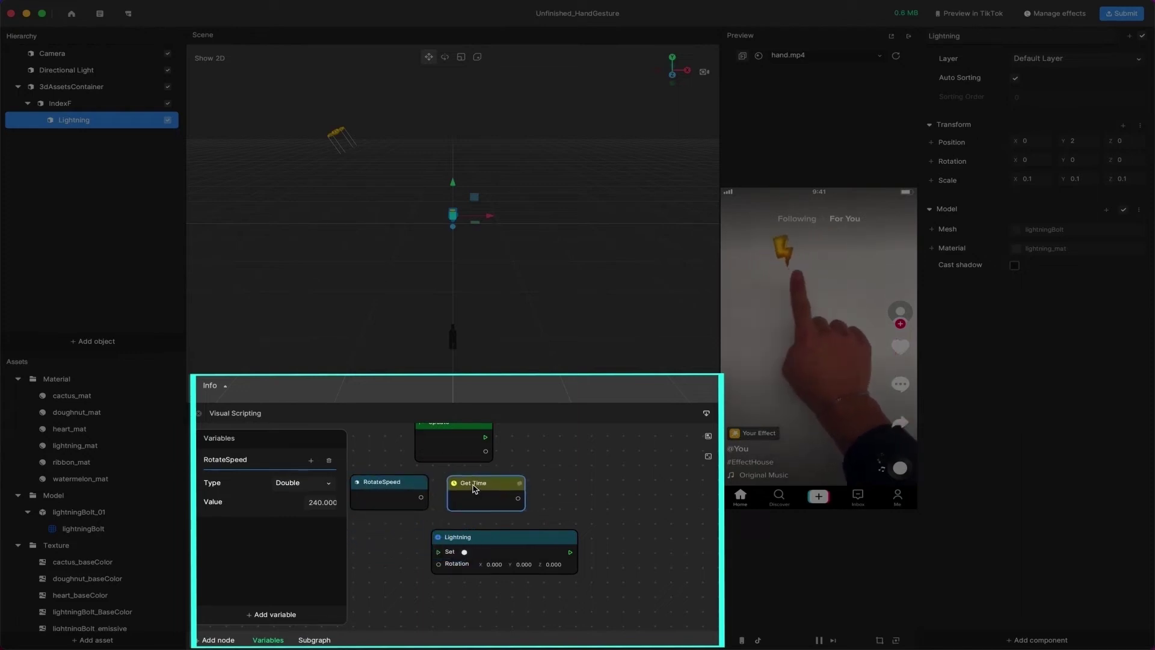
Add a Mod node of type Double to the visual scripting graph.
right_click(550, 471)
click(569, 473)
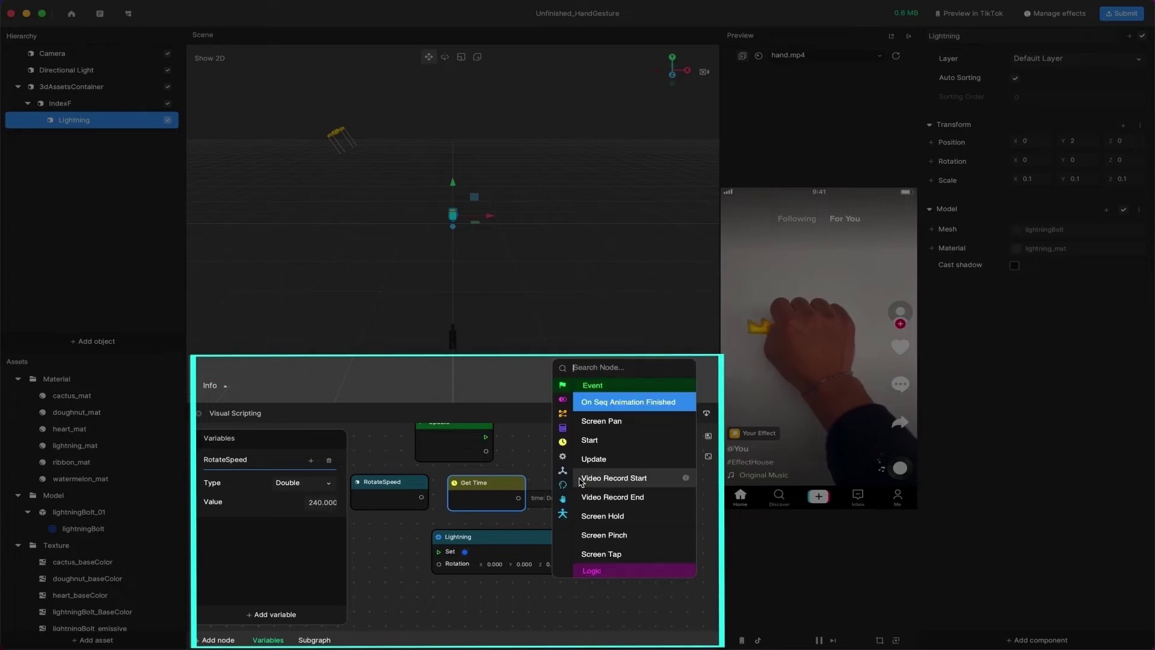
text(mod)
key(Down)
key(Return)
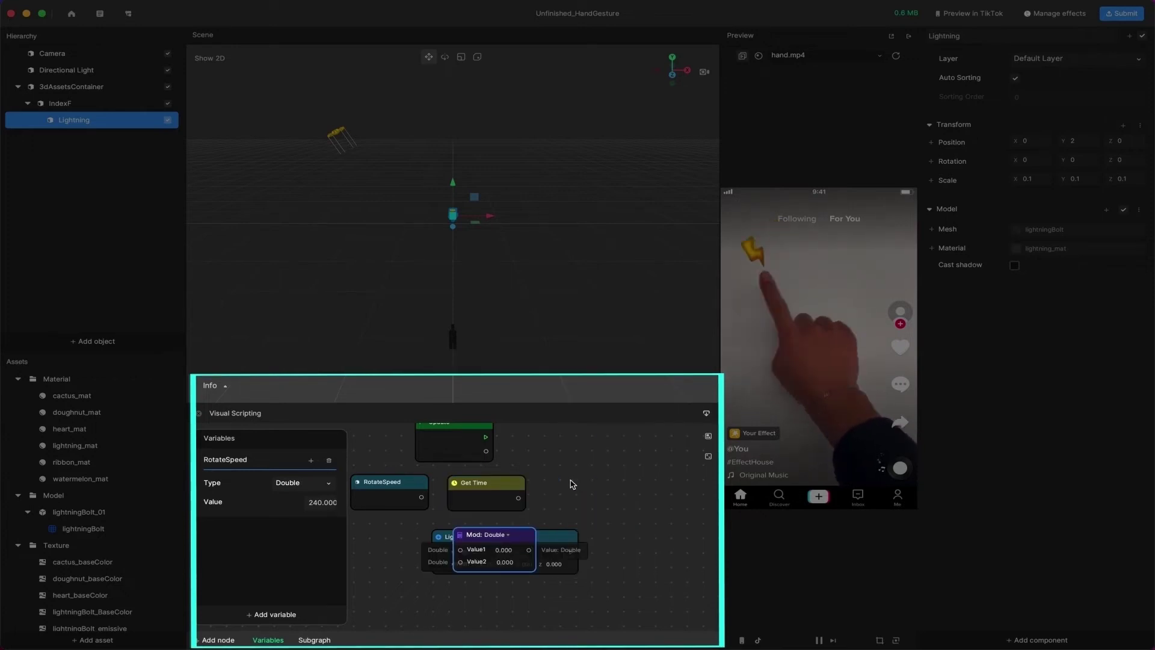
Add a Multiply node of type Double to the visual scripting graph.
right_click(571, 482)
click(583, 488)
text(multi)
key(Return)
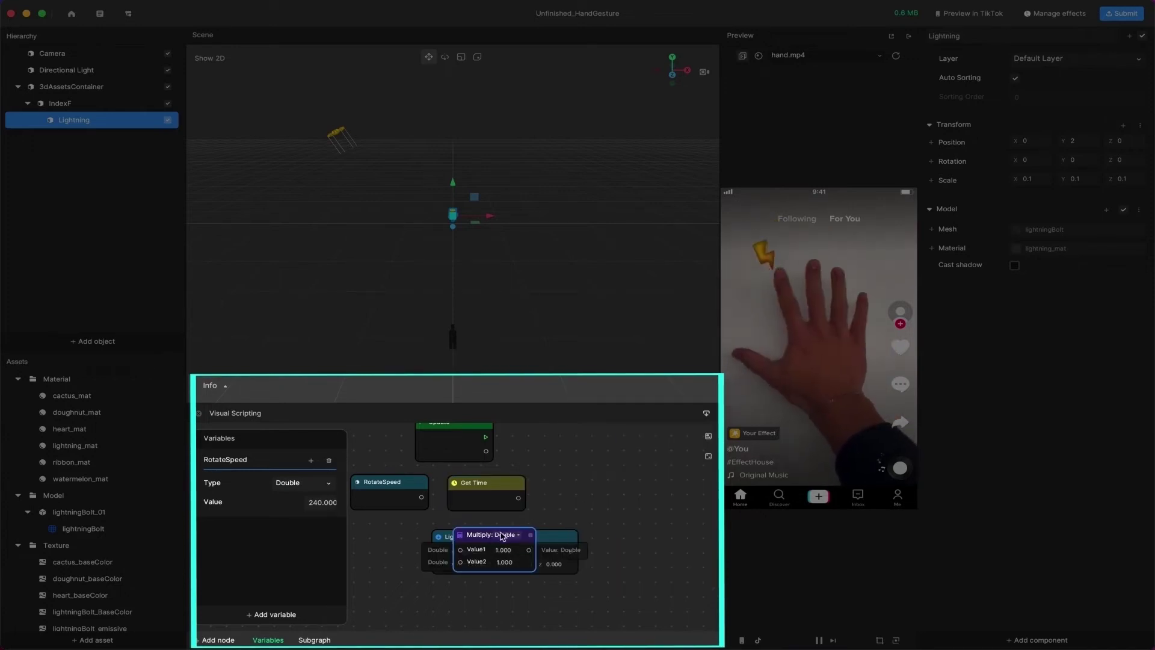
Line up the Multiply and Mod nodes in a row after Get Time and hide the variables list.
drag(484, 534, 667, 480)
click(268, 640)
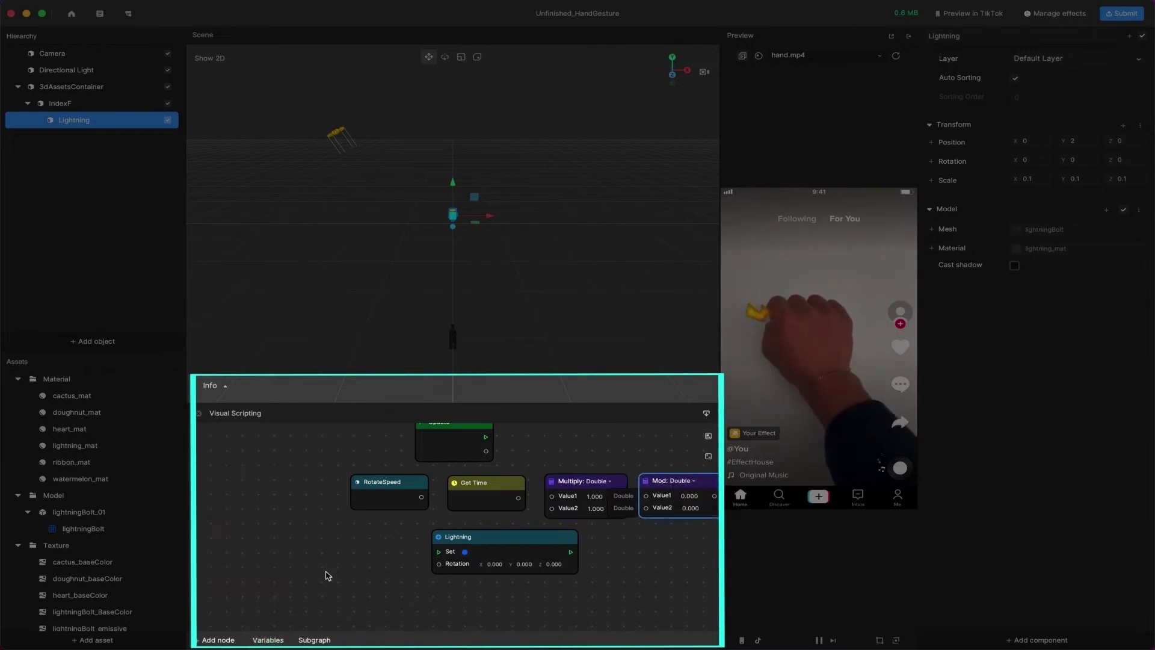
drag(328, 572, 226, 568)
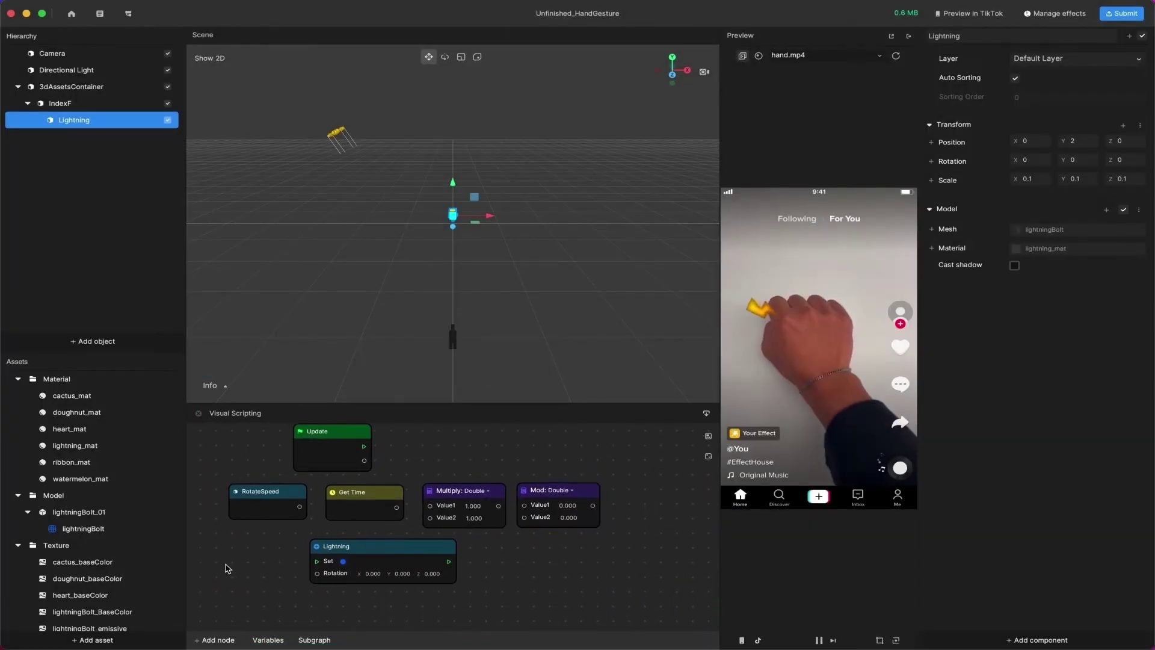
Add a Combine node of type Vector3f to the visual scripting graph, placed in the row after the Mod node.
right_click(532, 461)
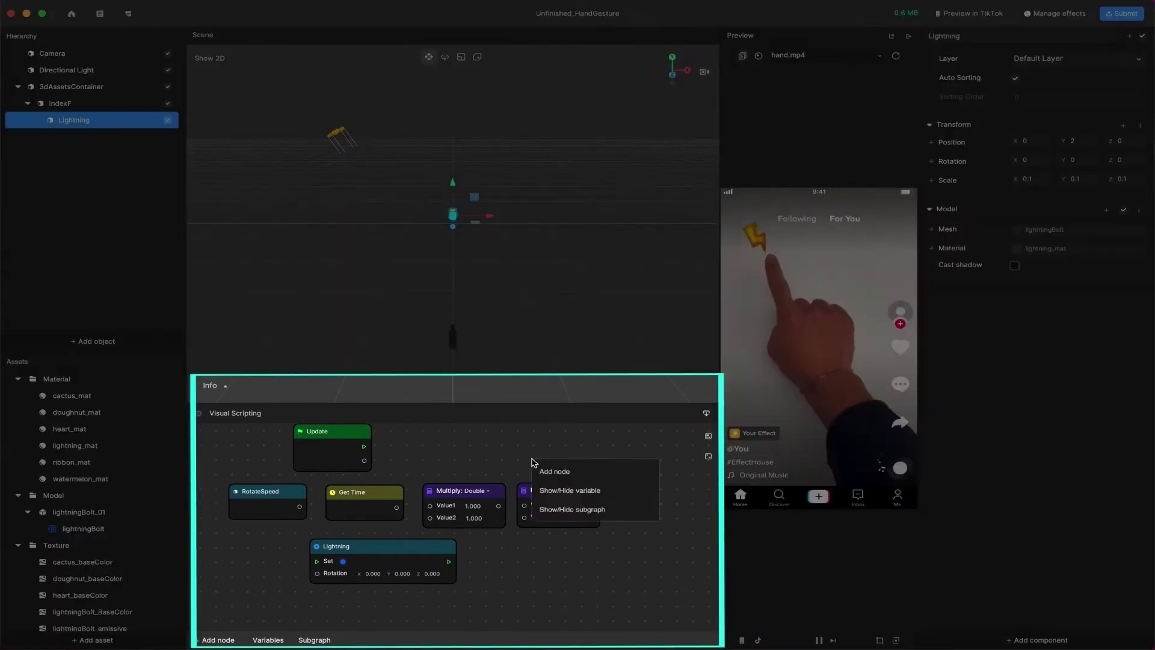
right_click(581, 462)
click(601, 472)
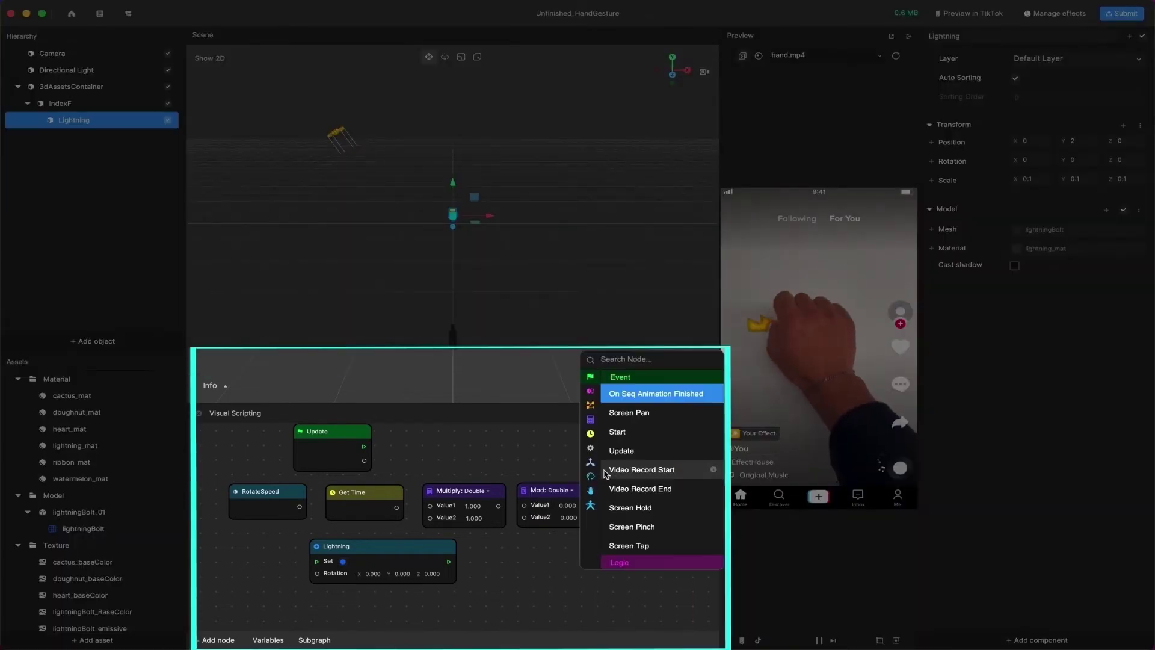
text(conb)
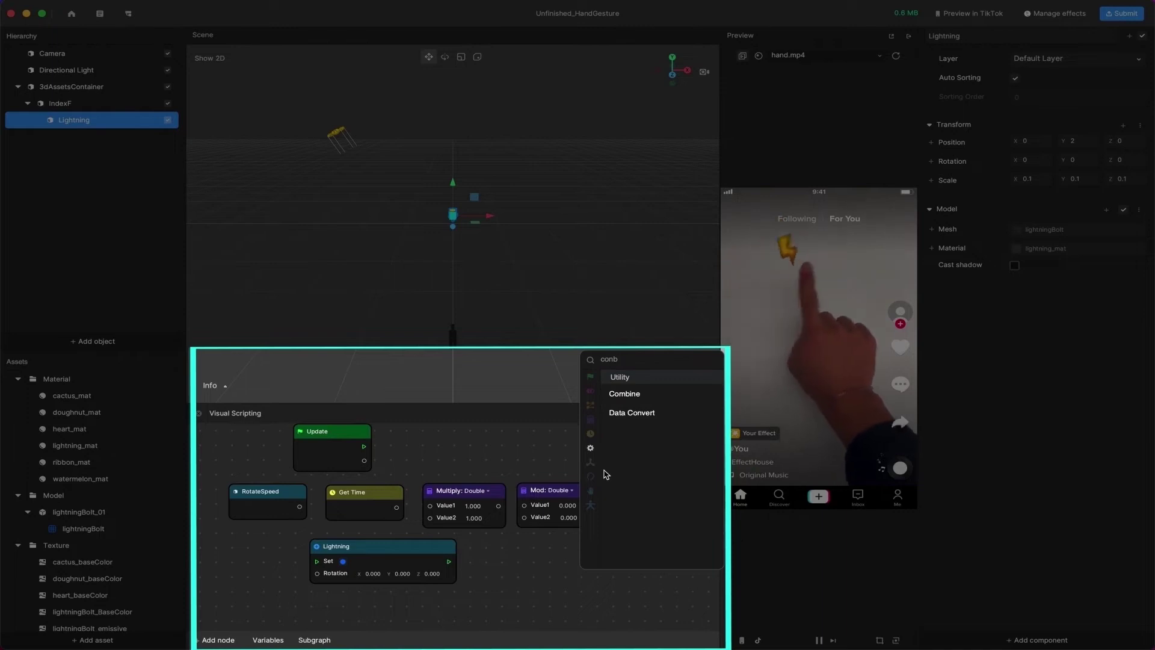
key(Down)
key(Return)
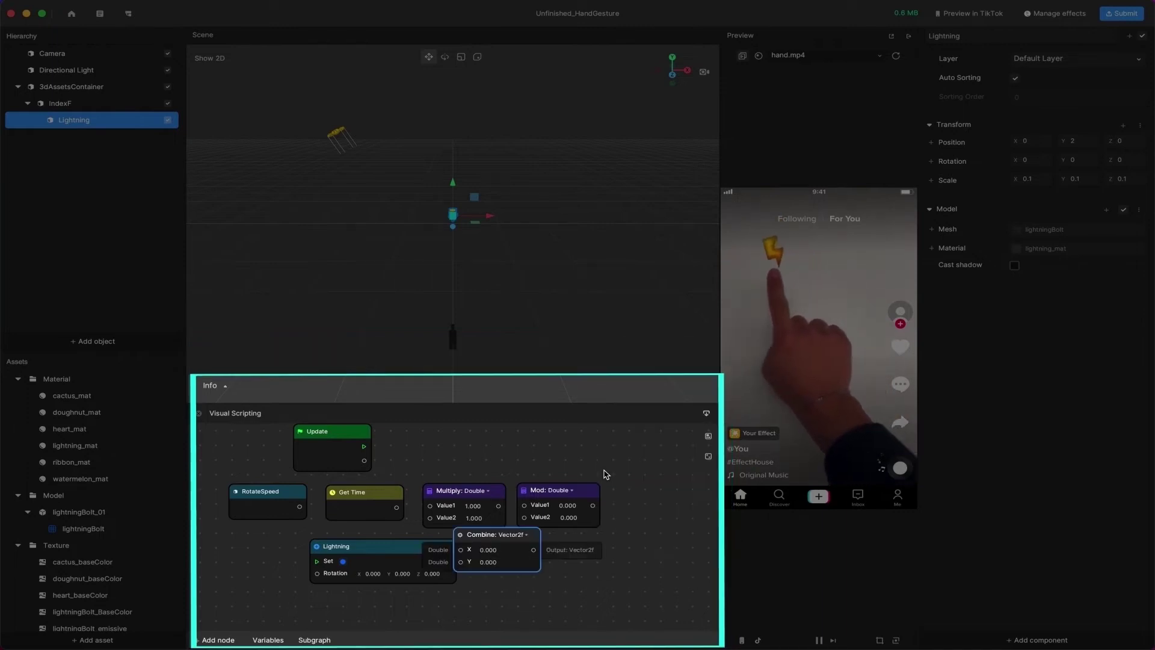
drag(494, 539, 647, 495)
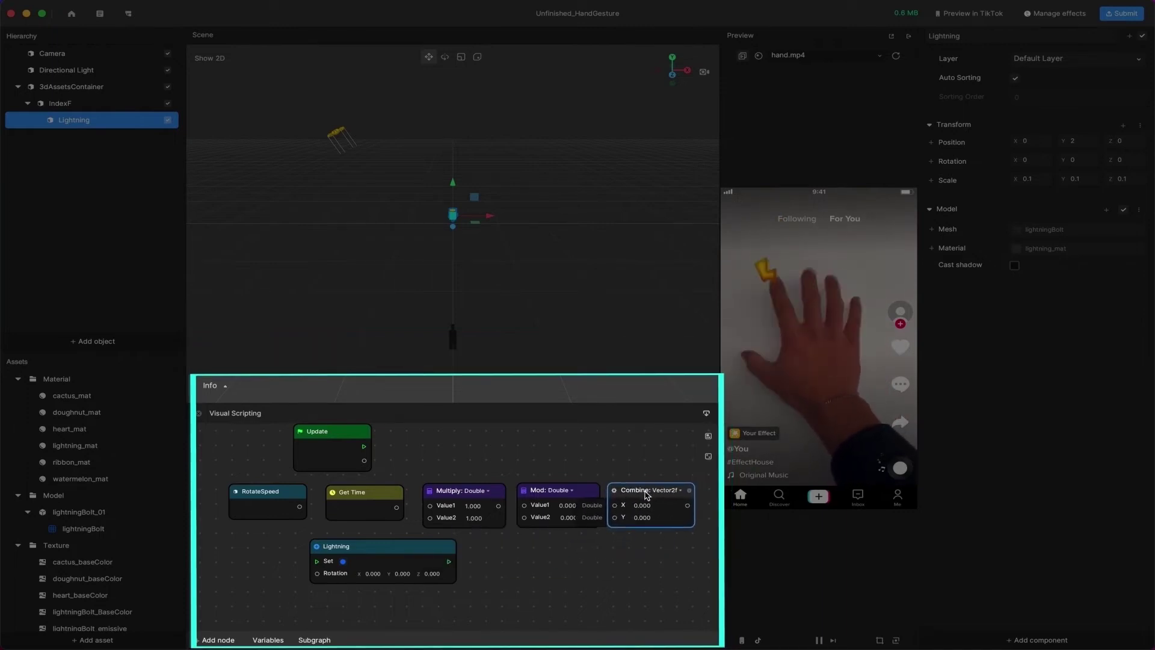
click(680, 489)
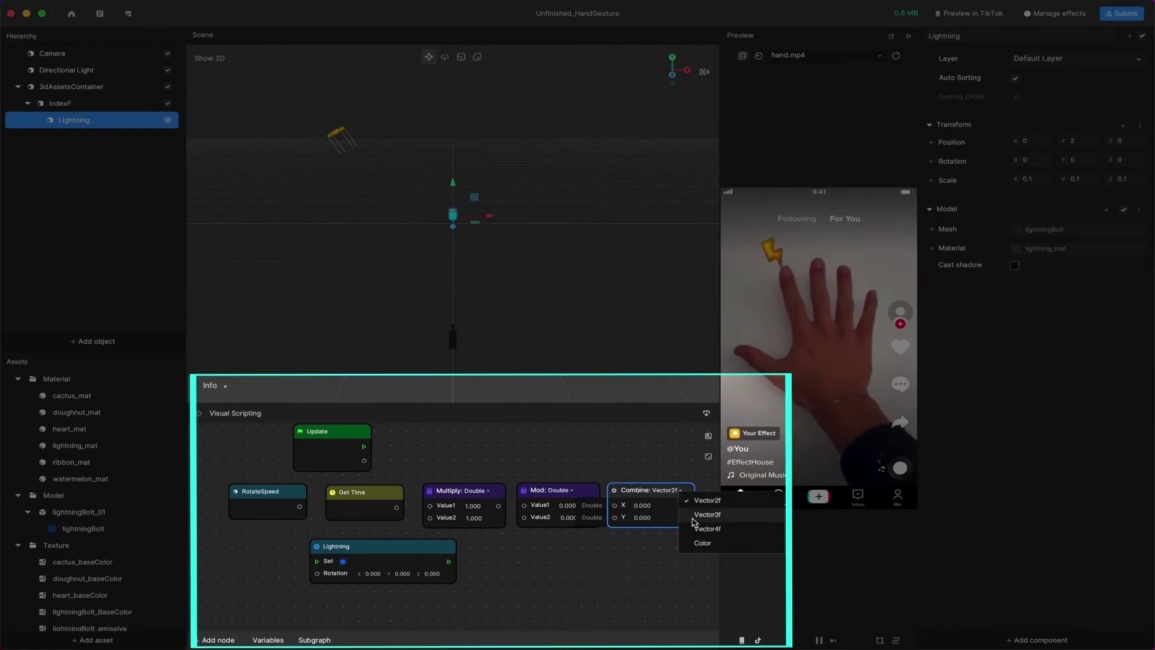
click(693, 517)
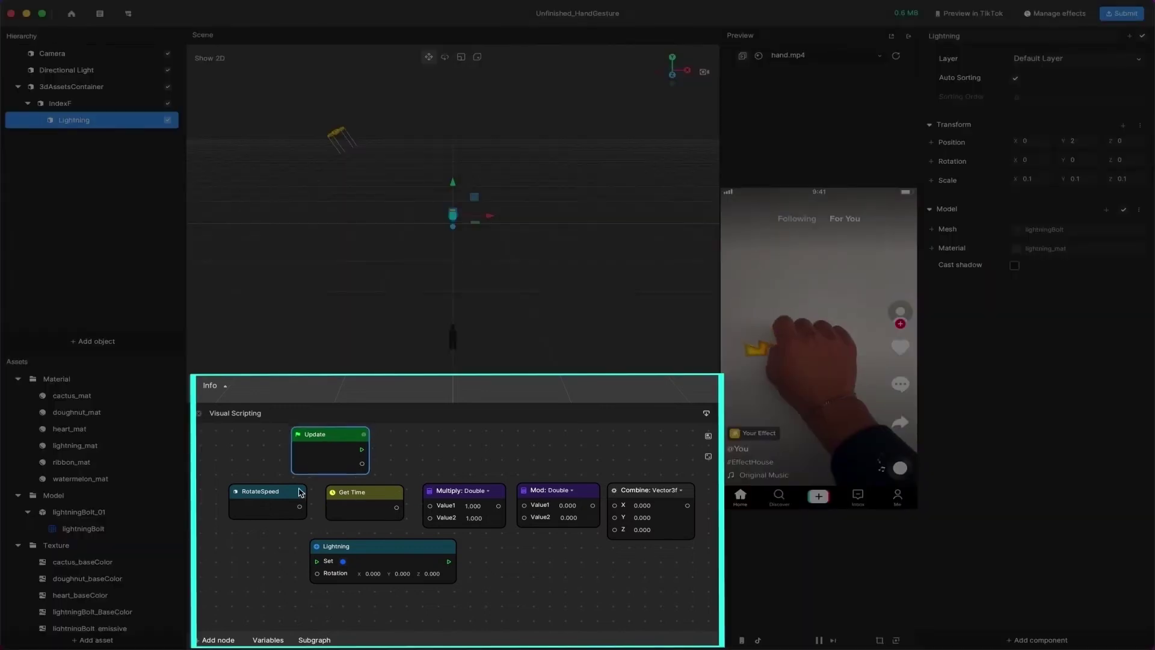
Connect Update to the Lightning node's Set trigger, and wire Get Time and RotateSpeed into Multiply's Value1 and Value2.
drag(326, 438, 317, 564)
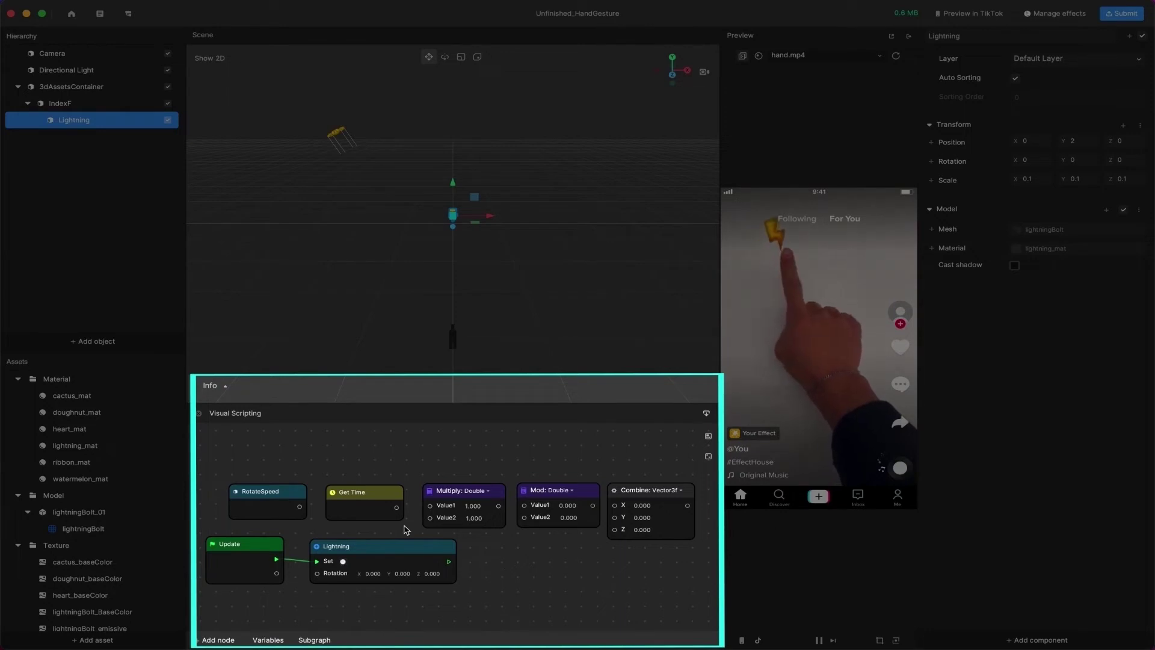
drag(397, 509, 430, 506)
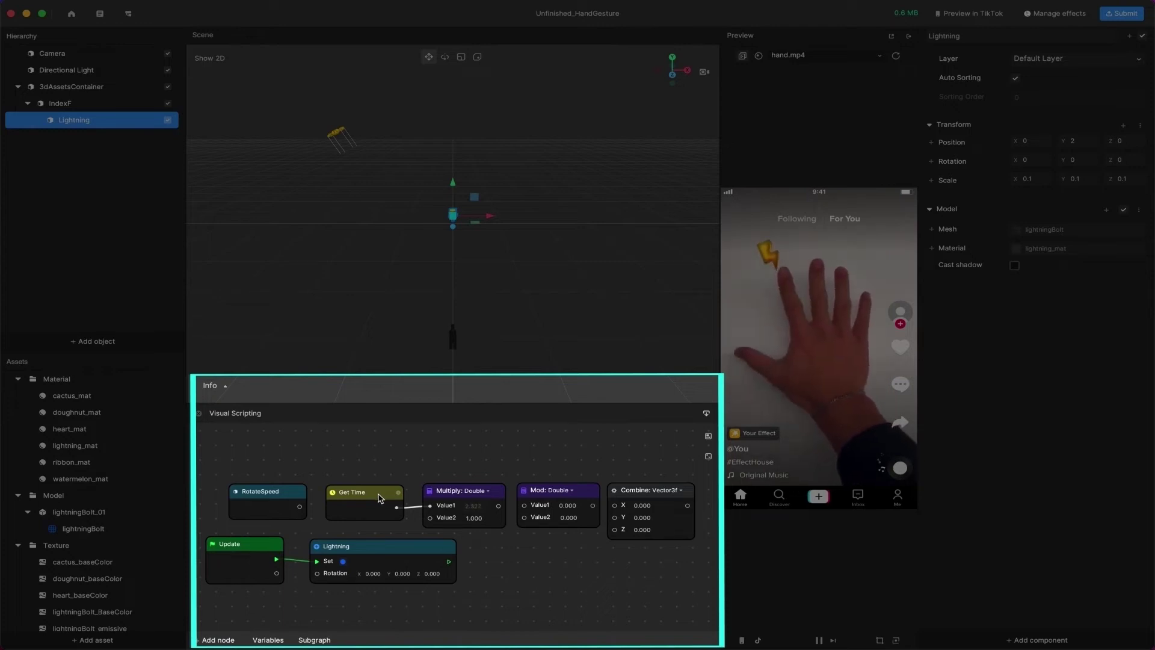
drag(379, 497, 377, 470)
drag(281, 492, 430, 518)
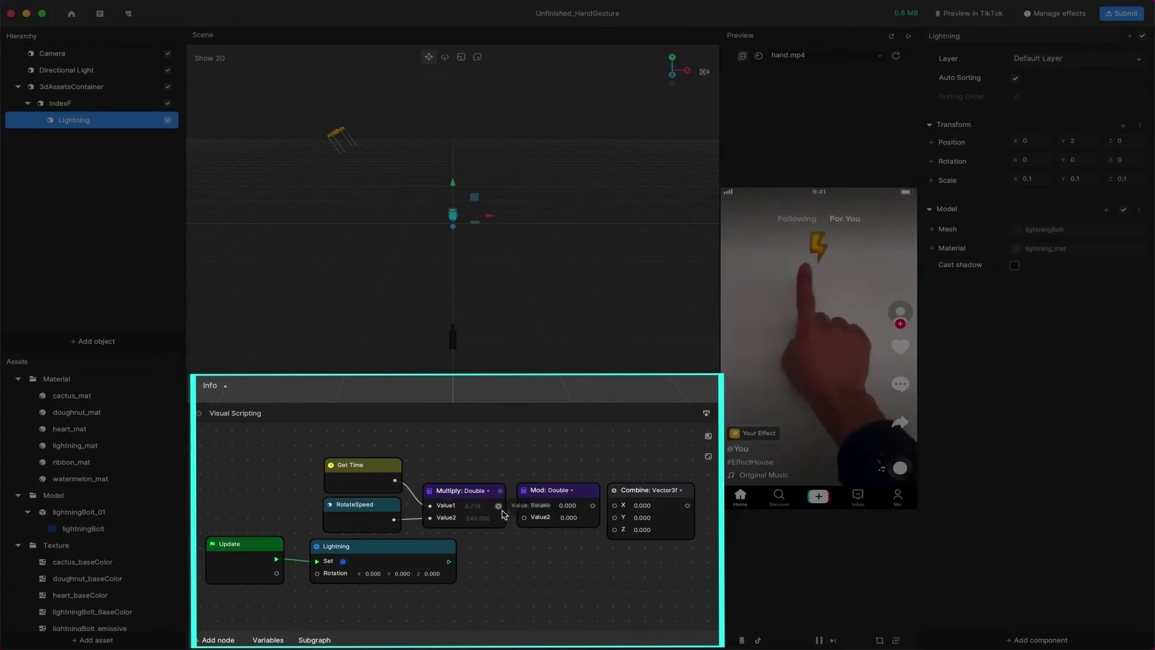
Feed the Multiply output into the Mod node's Value1 and set its Value2 to 360.
drag(499, 505, 525, 507)
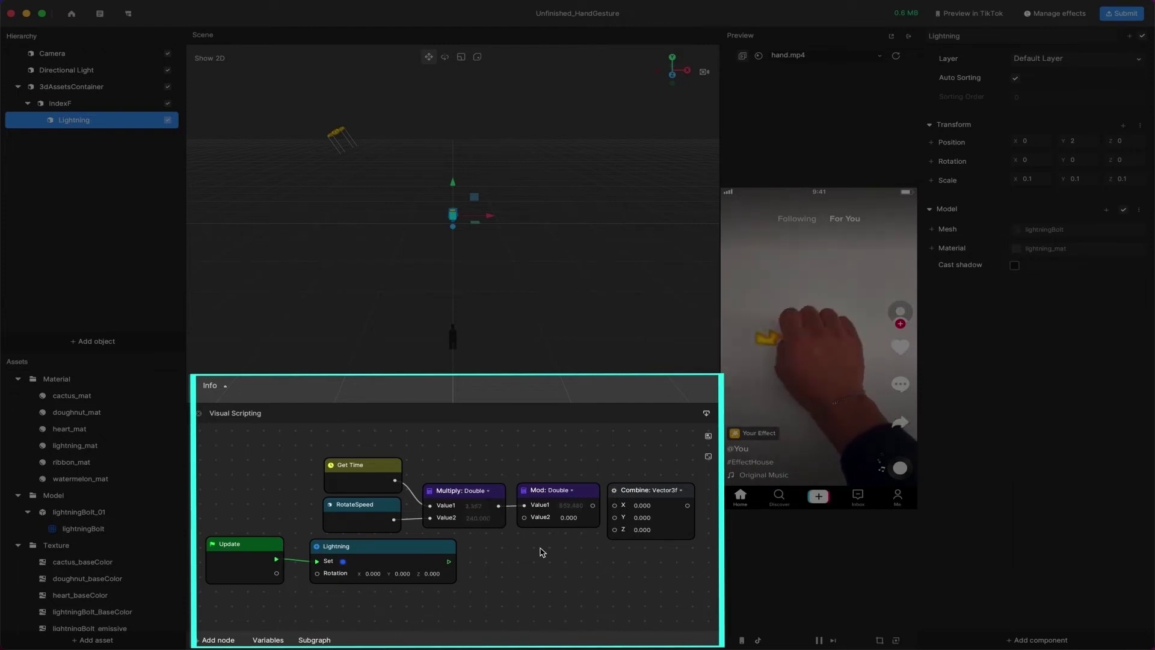
click(568, 517)
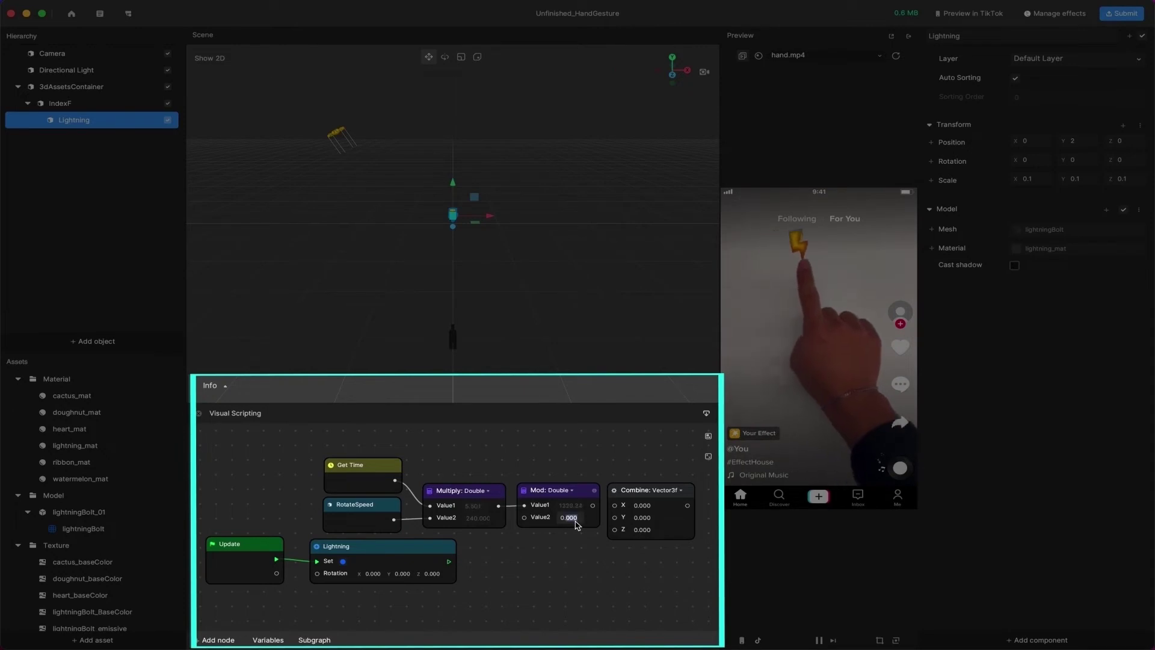
text(3)
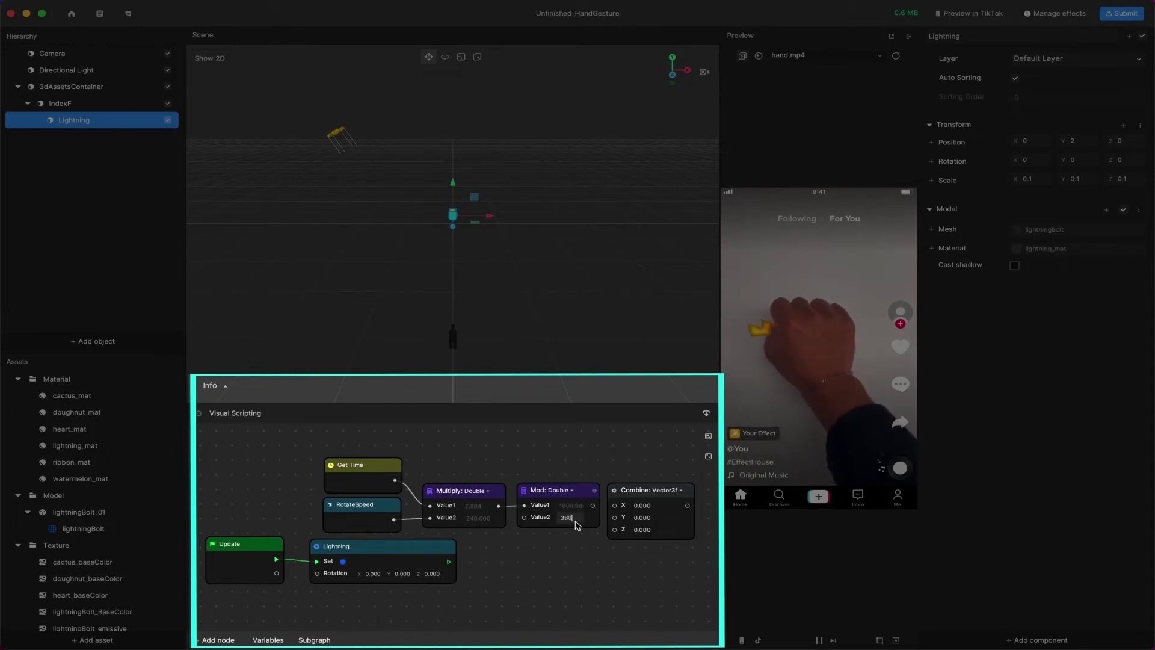
text(60)
key(Return)
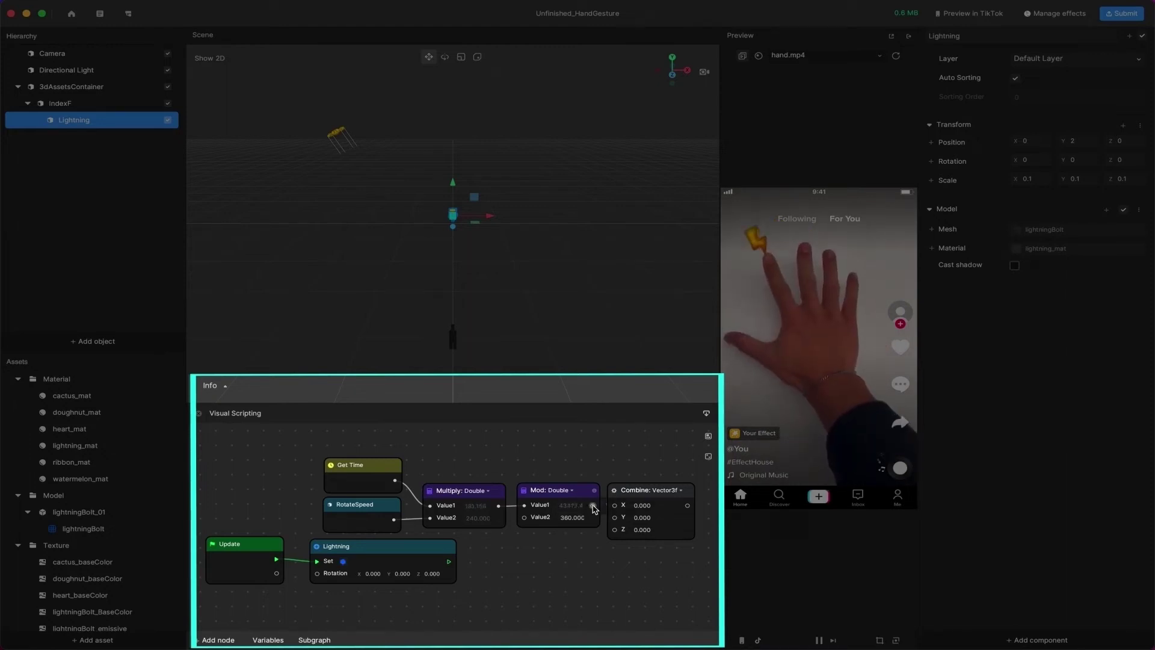
Connect the Mod output to Combine's Y input and the Combine output to the Rotation input of the Lightning node, placed after Combine.
drag(593, 506, 614, 517)
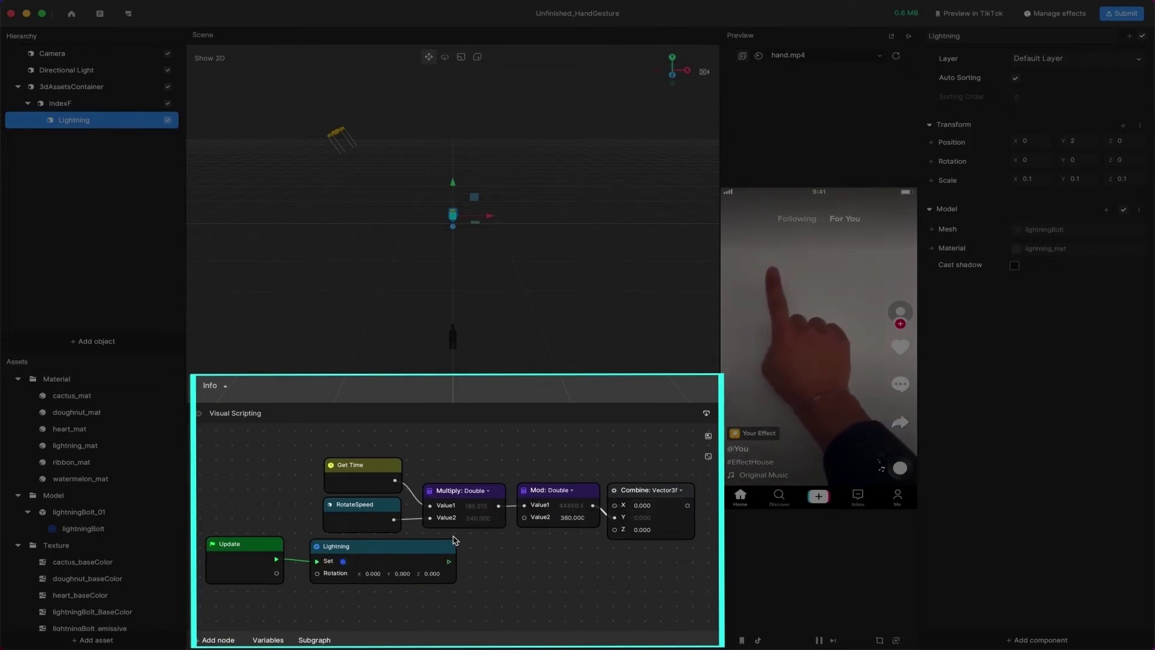
scroll(532, 562, down, 3)
drag(406, 562, 604, 473)
click(572, 466)
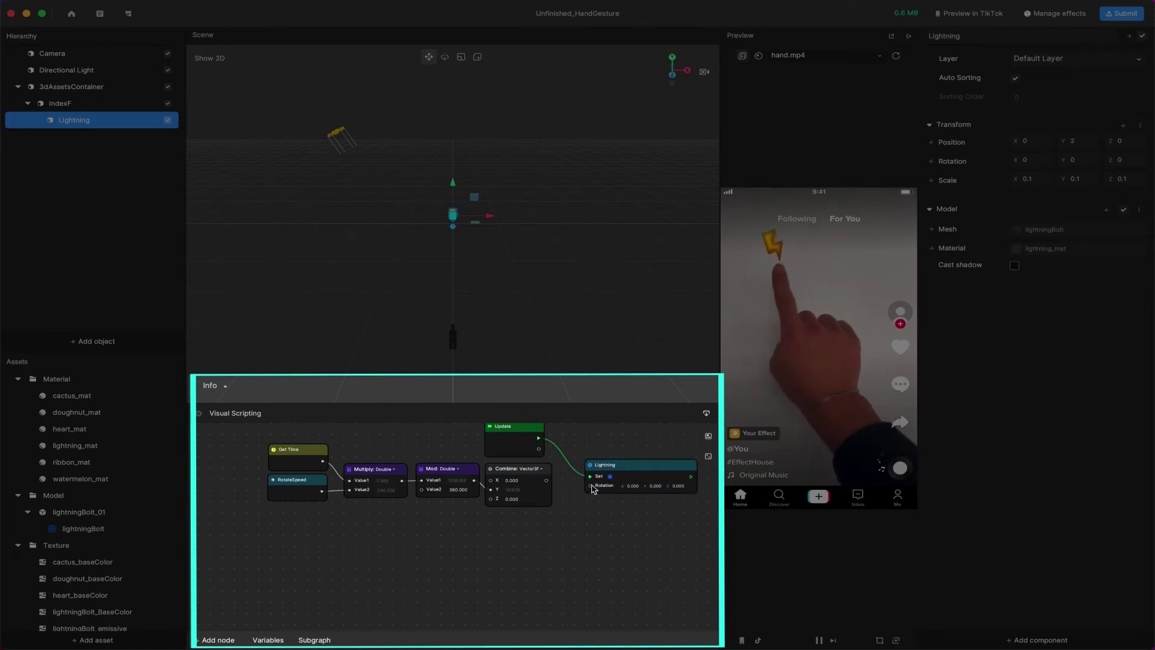
scroll(590, 524, up, 5)
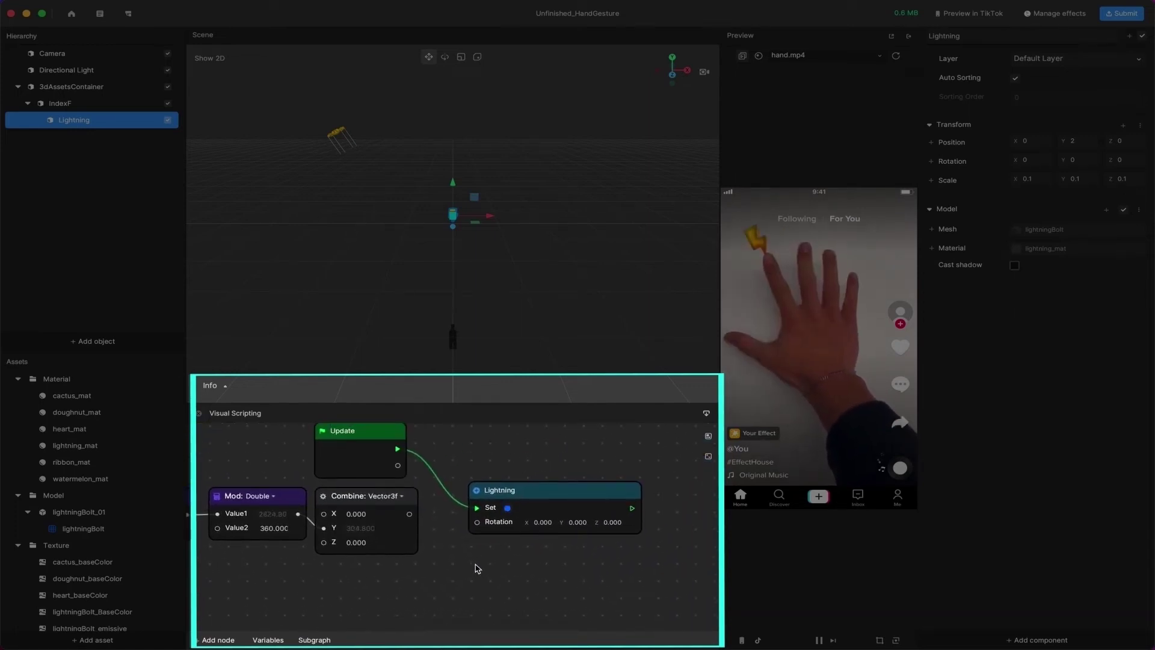
drag(409, 514, 477, 522)
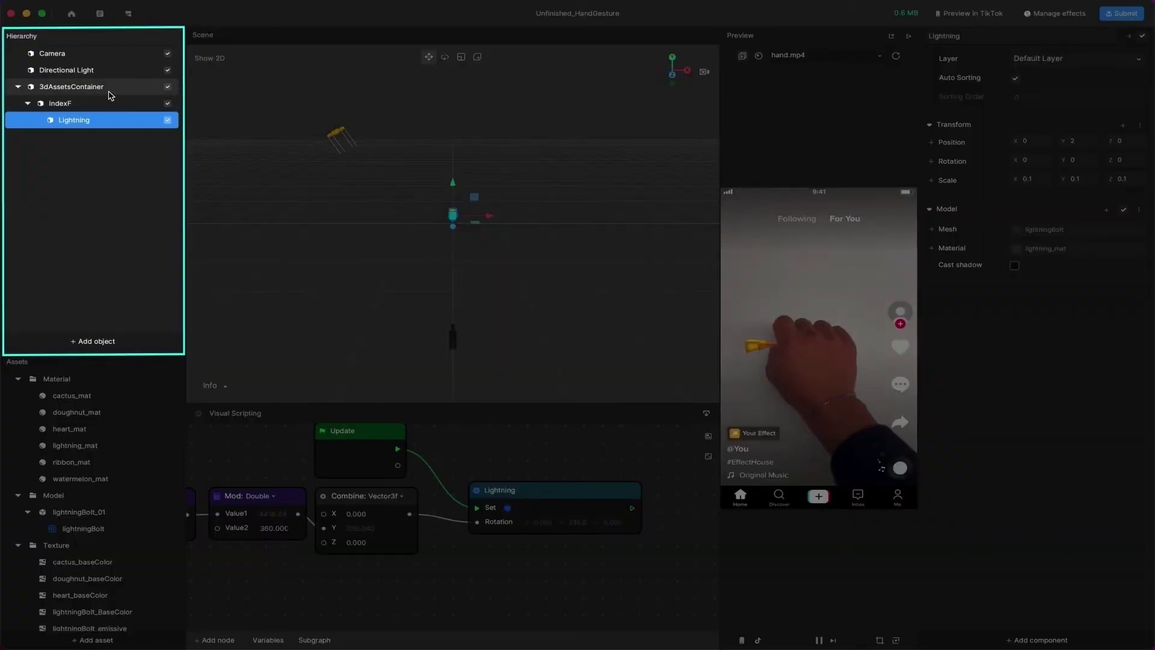
Hide the 3dAssetsContainer object in the hierarchy.
click(112, 92)
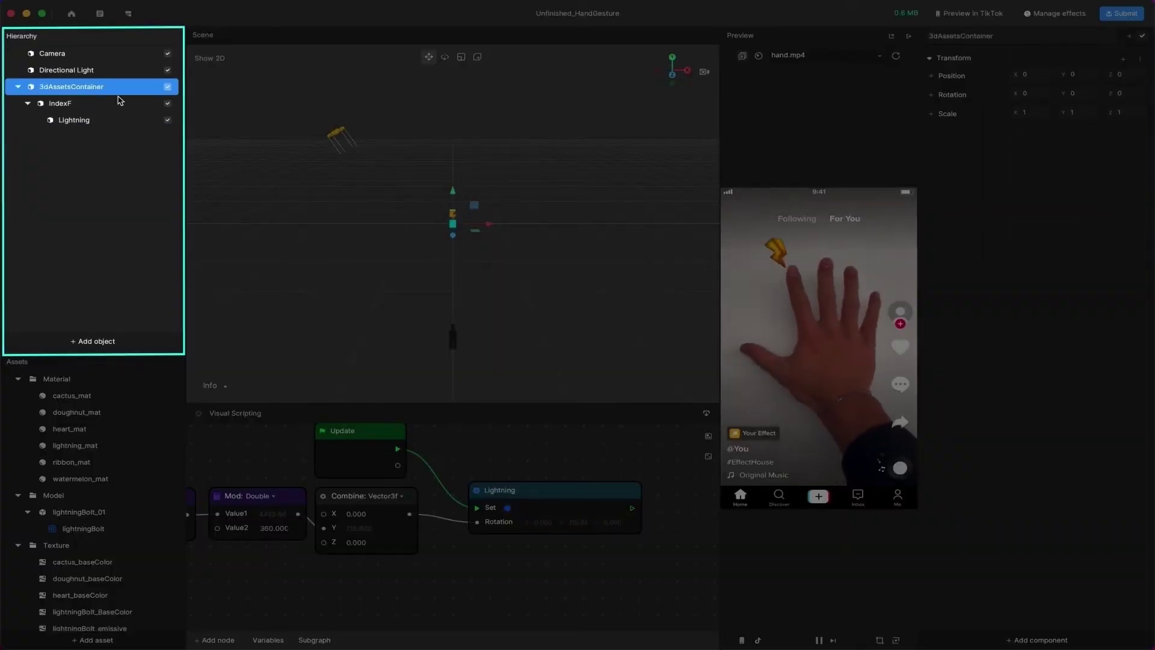
click(168, 88)
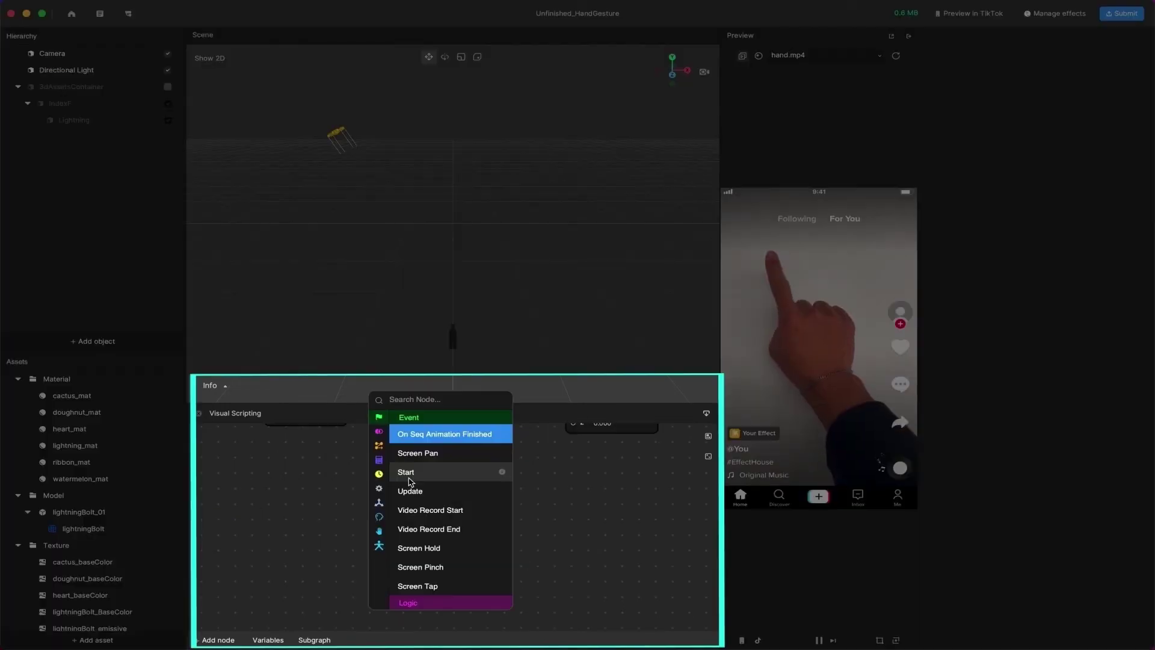
Add an Index Finger Up node and a Set Visibility node to the visual scripting graph, arranged side by side.
text(index)
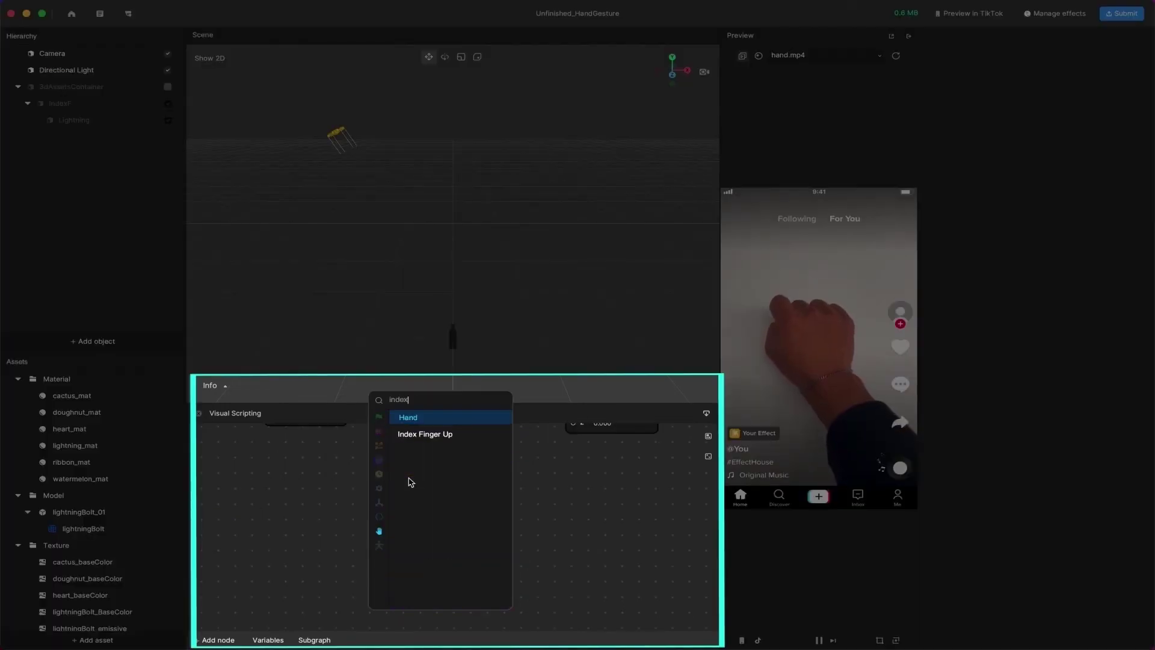
click(428, 435)
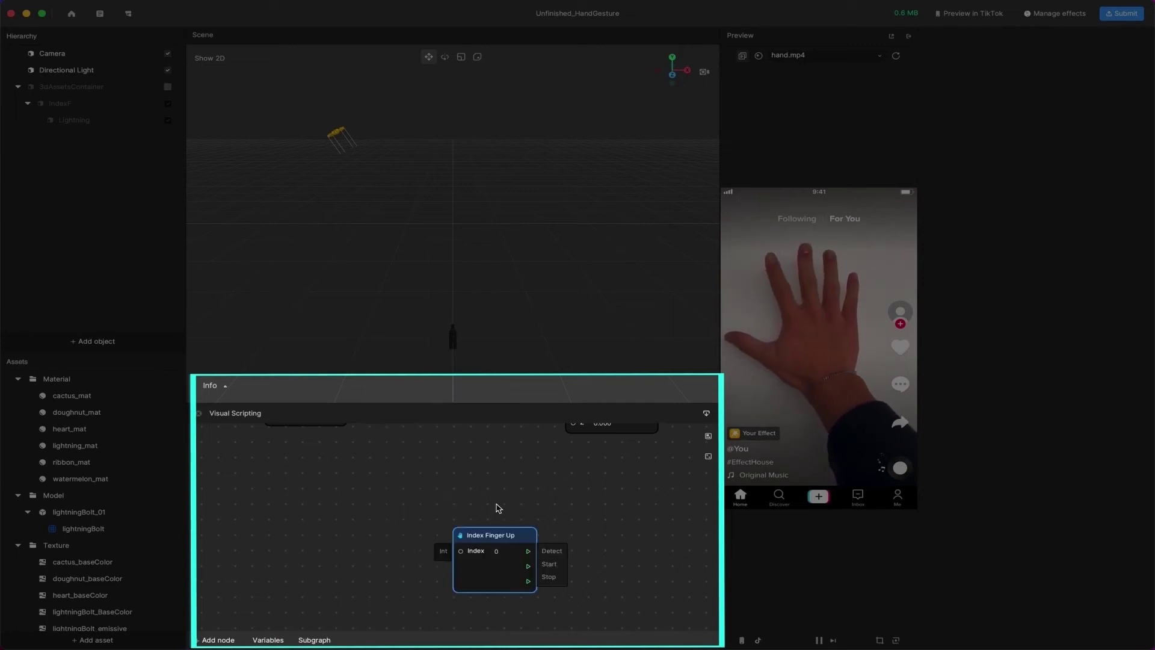
right_click(534, 512)
click(550, 522)
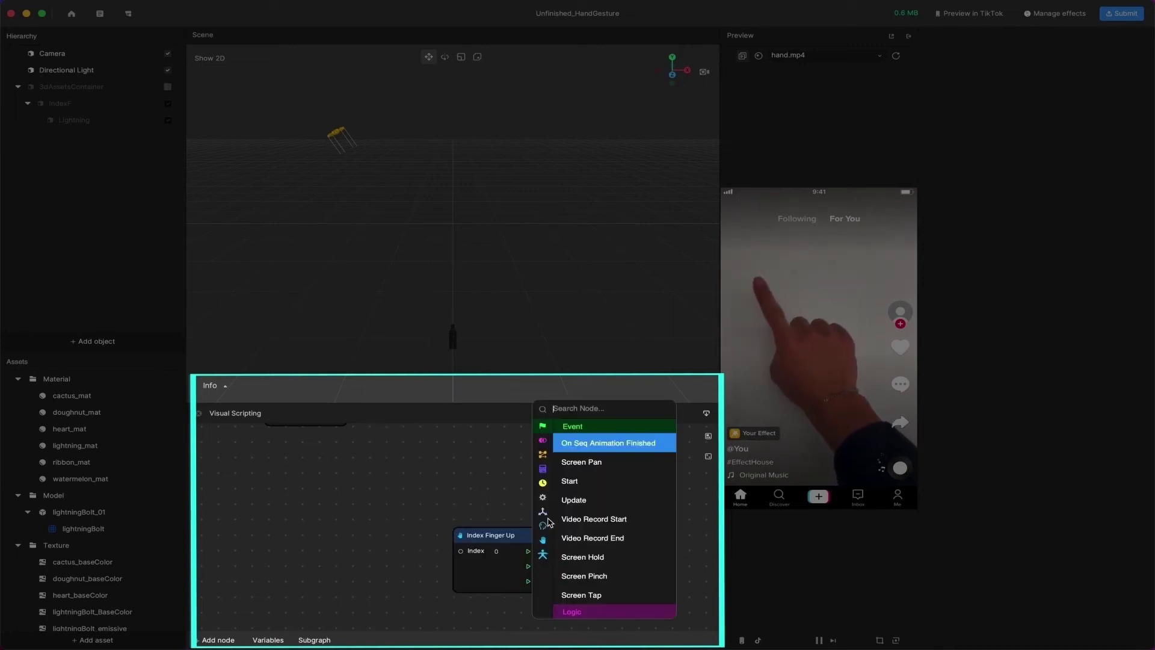
text(set)
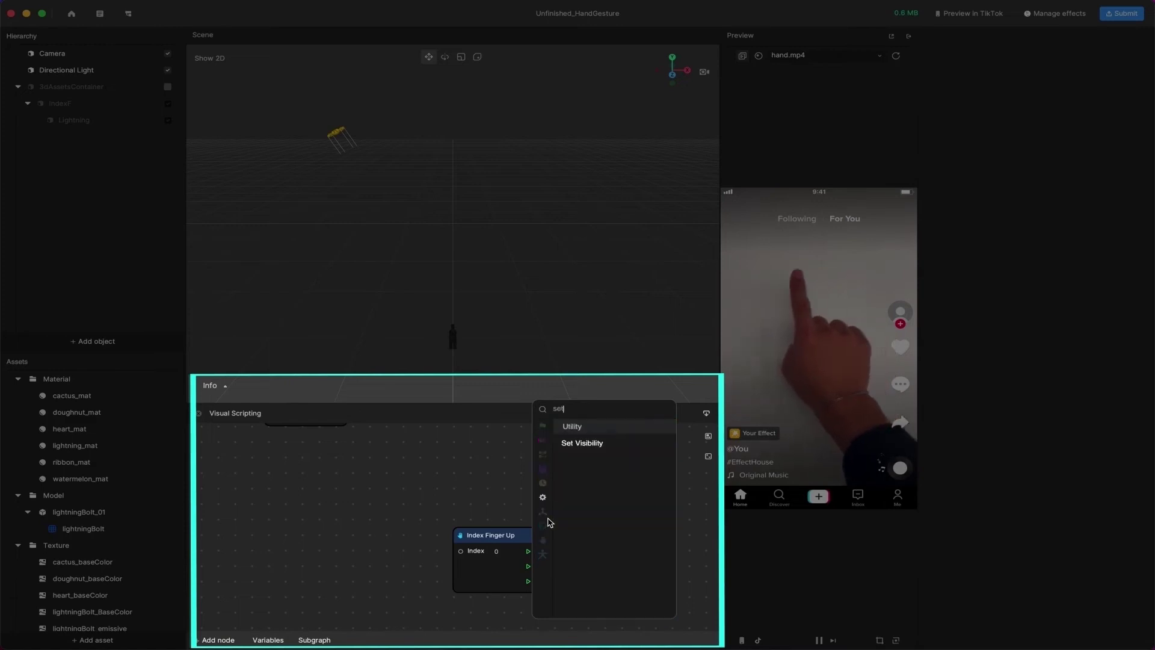
click(575, 446)
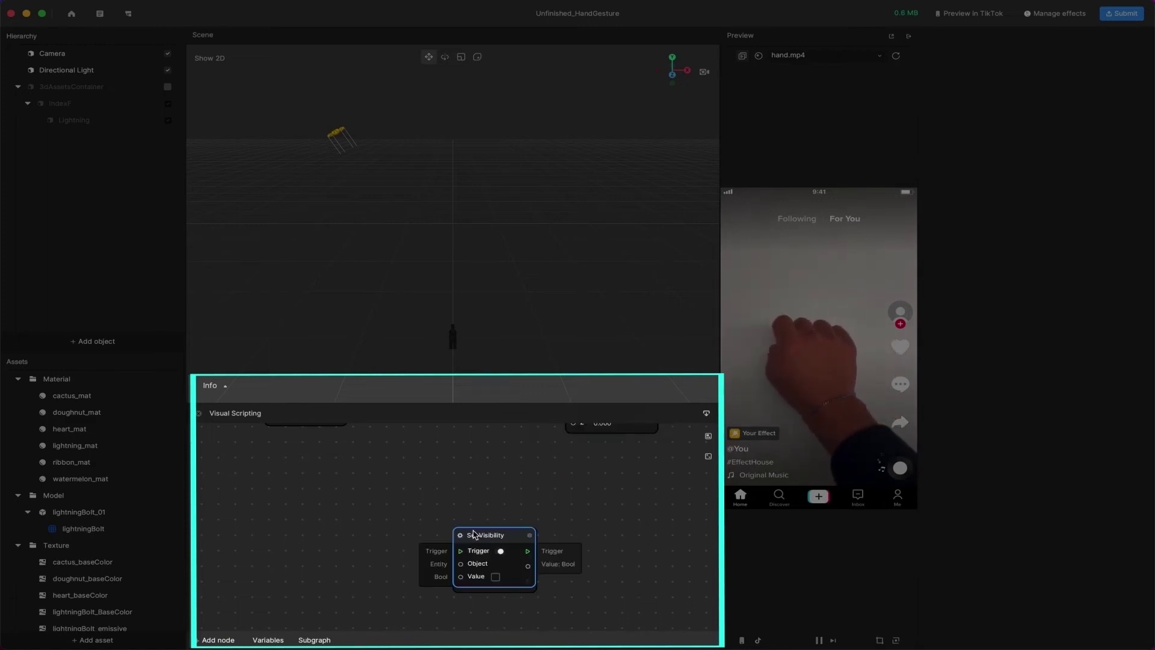
drag(482, 535, 513, 470)
drag(473, 535, 388, 474)
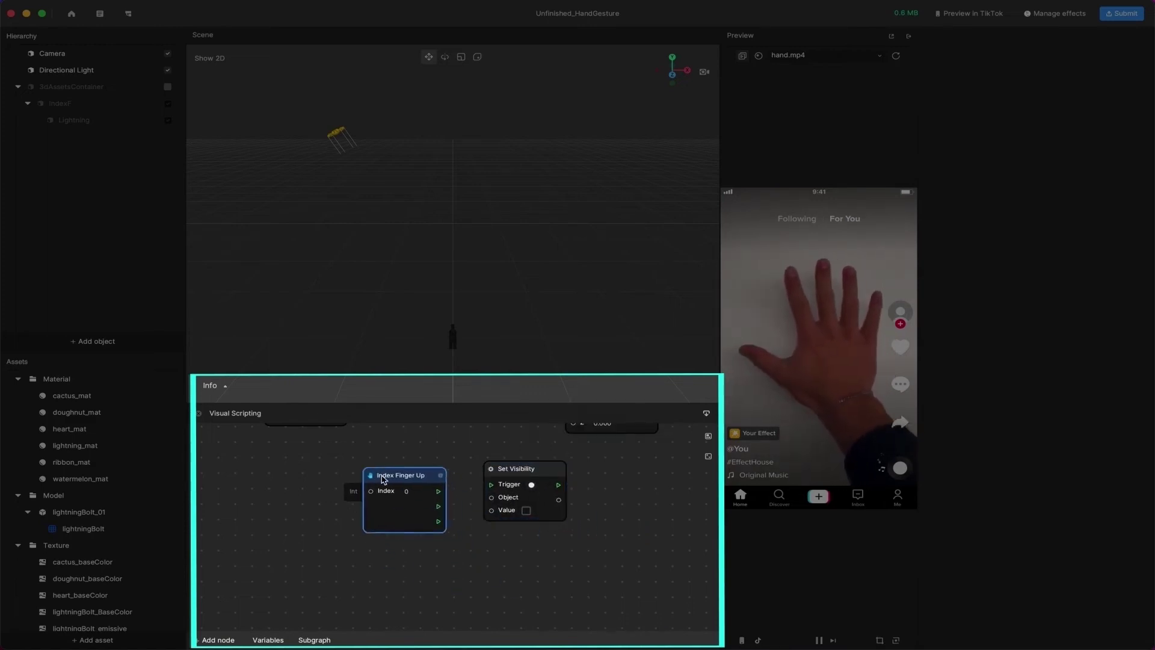
click(451, 457)
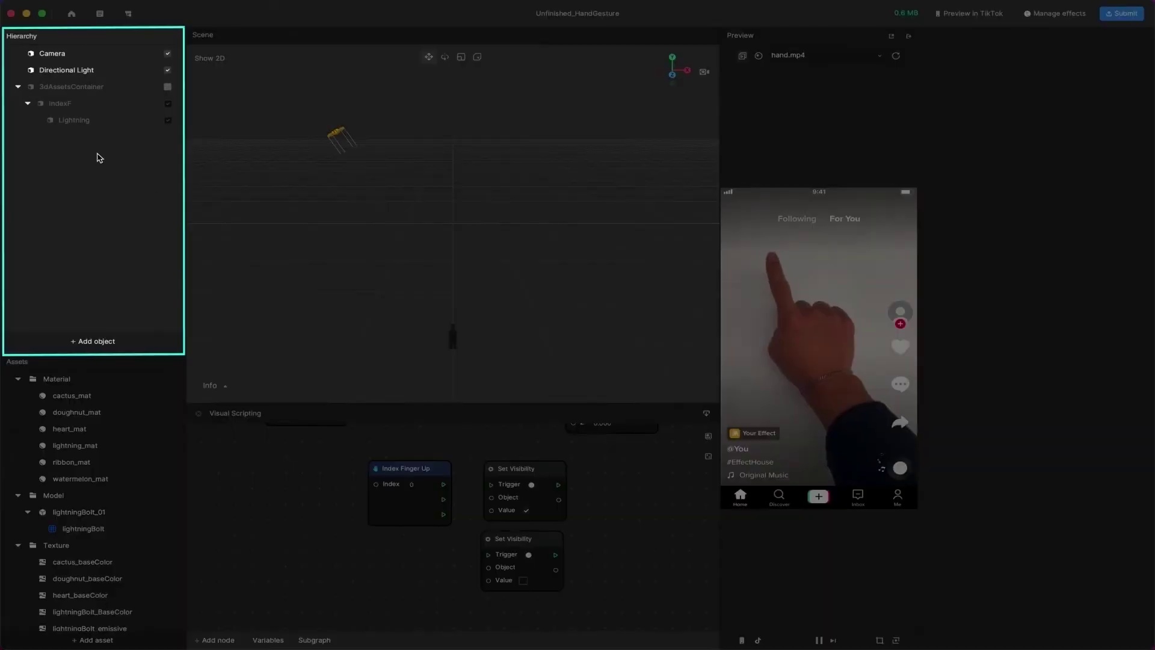
Add 3dAssetsContainer to the graph and wire it, plus Index Finger Up's Start and Stop outputs, to the two Set Visibility nodes.
drag(91, 87, 395, 557)
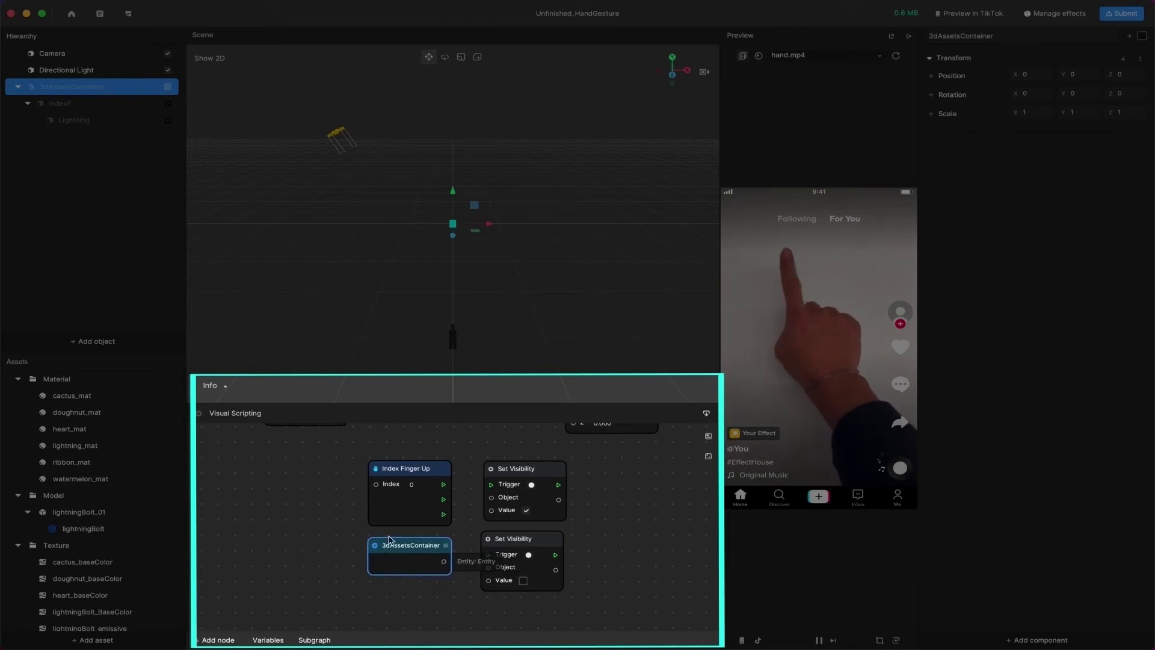
drag(443, 499, 491, 485)
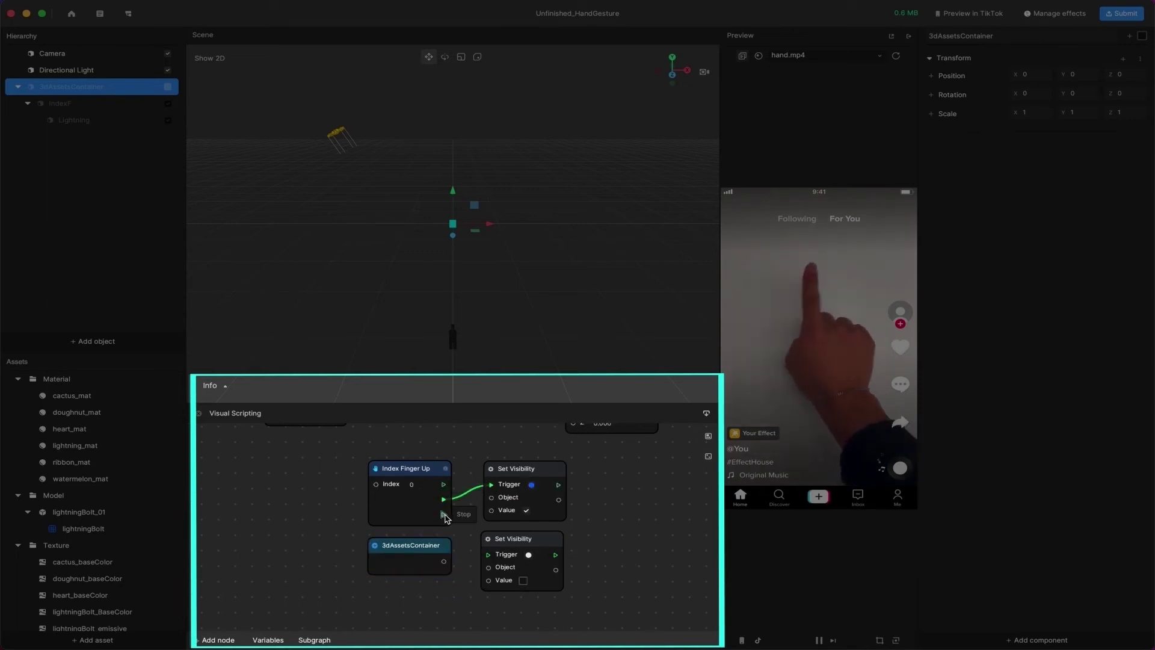
drag(443, 515, 491, 497)
drag(444, 562, 488, 567)
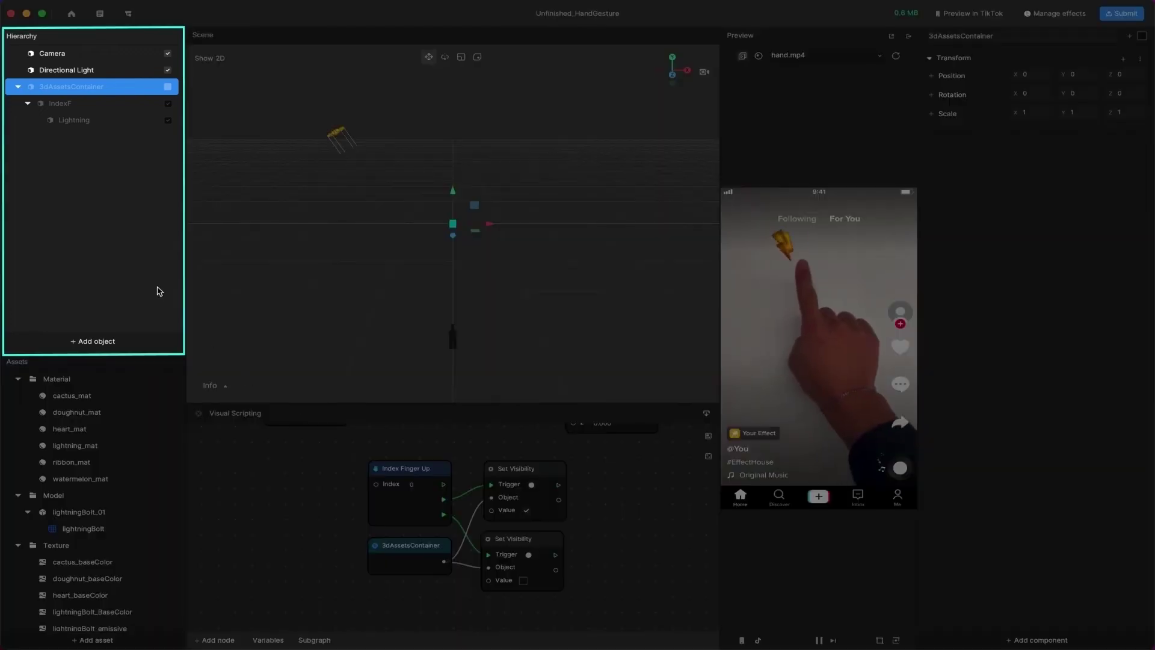
Add a Hand Tracker object to the scene hierarchy.
click(152, 312)
click(125, 344)
mouse_move(132, 294)
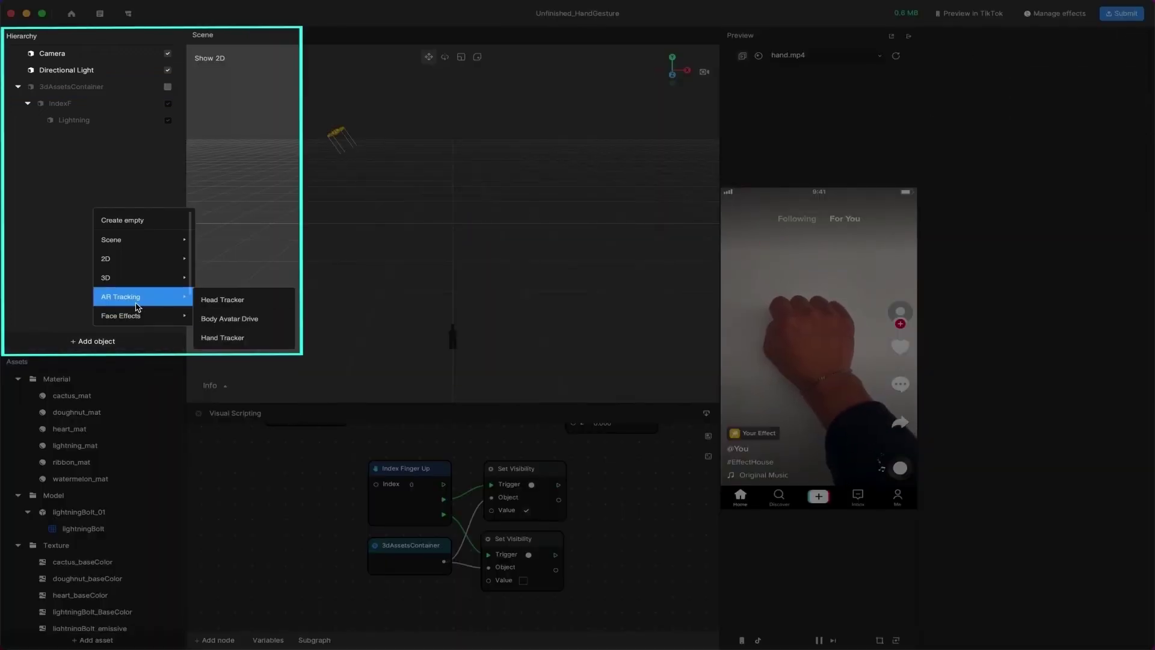
click(224, 334)
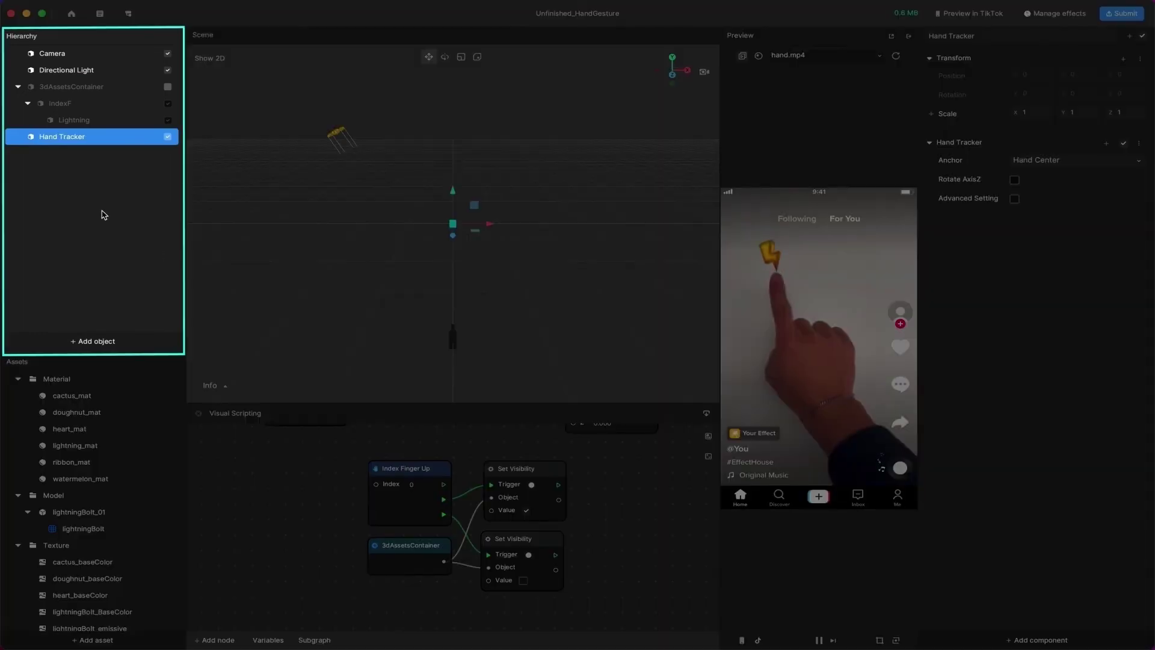
Create an empty object and nest the Hand Tracker under it.
click(100, 316)
click(96, 341)
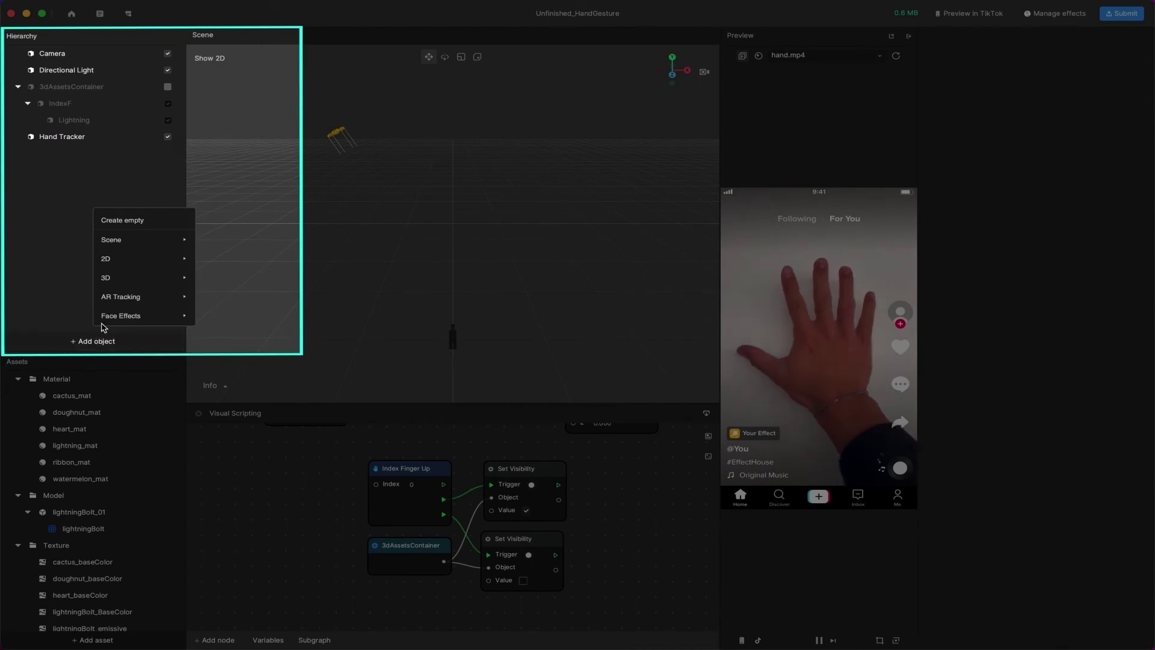
click(131, 221)
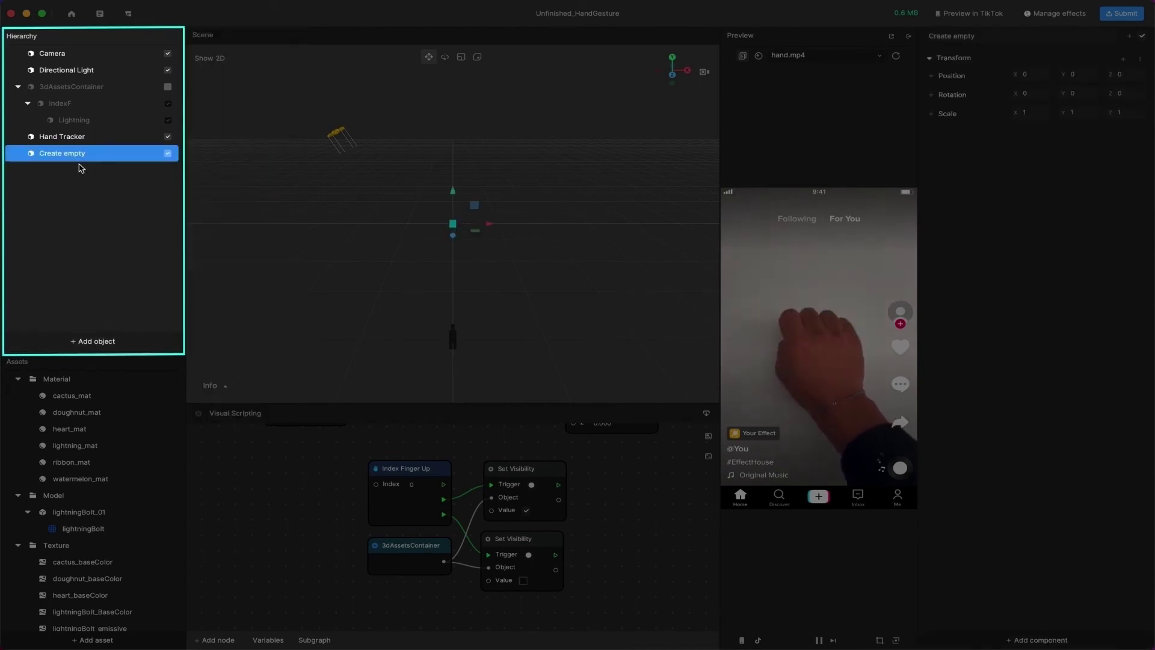
drag(59, 137, 78, 163)
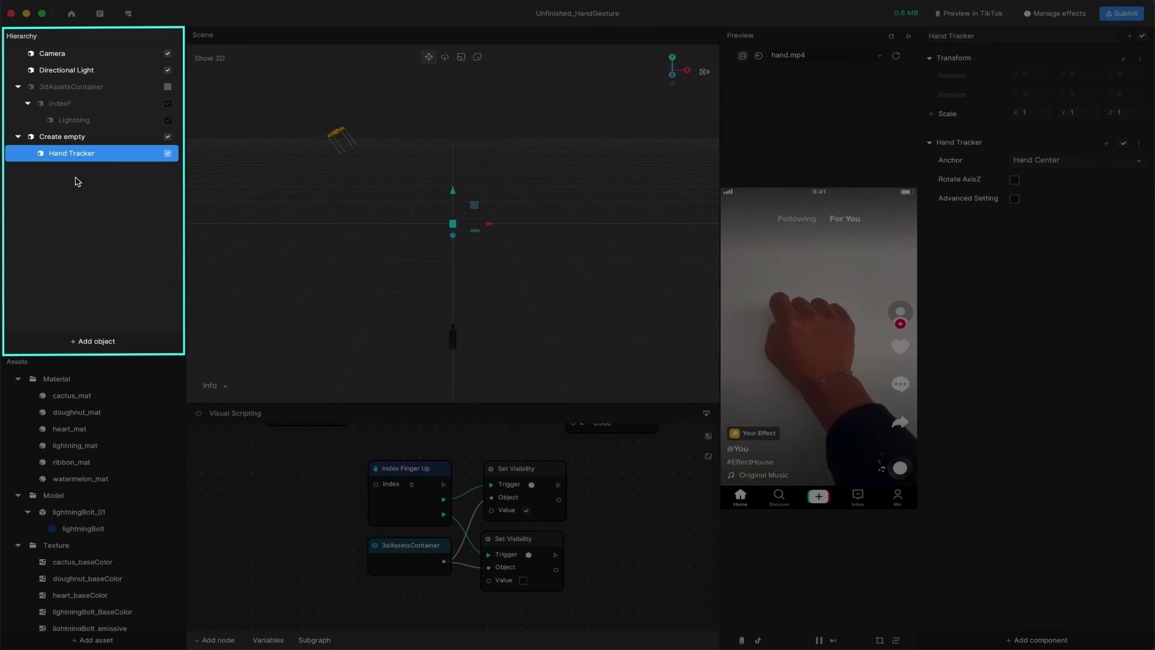
Add a 3D Plane object to the scene and nest it under the Hand Tracker.
click(78, 181)
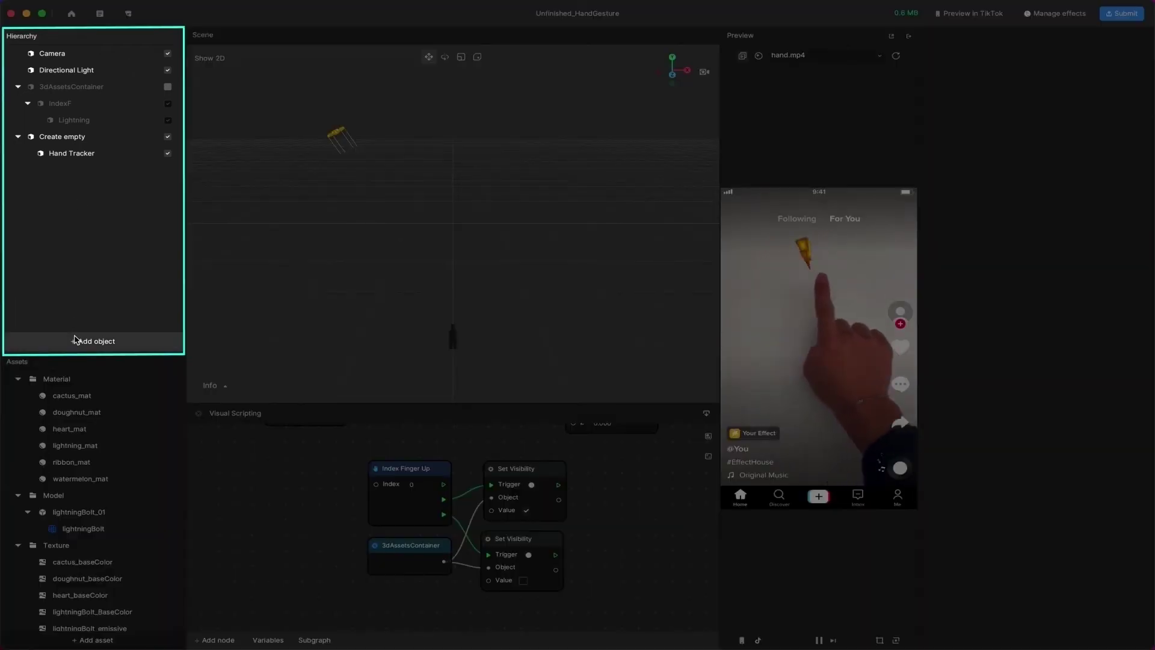
click(77, 339)
mouse_move(113, 291)
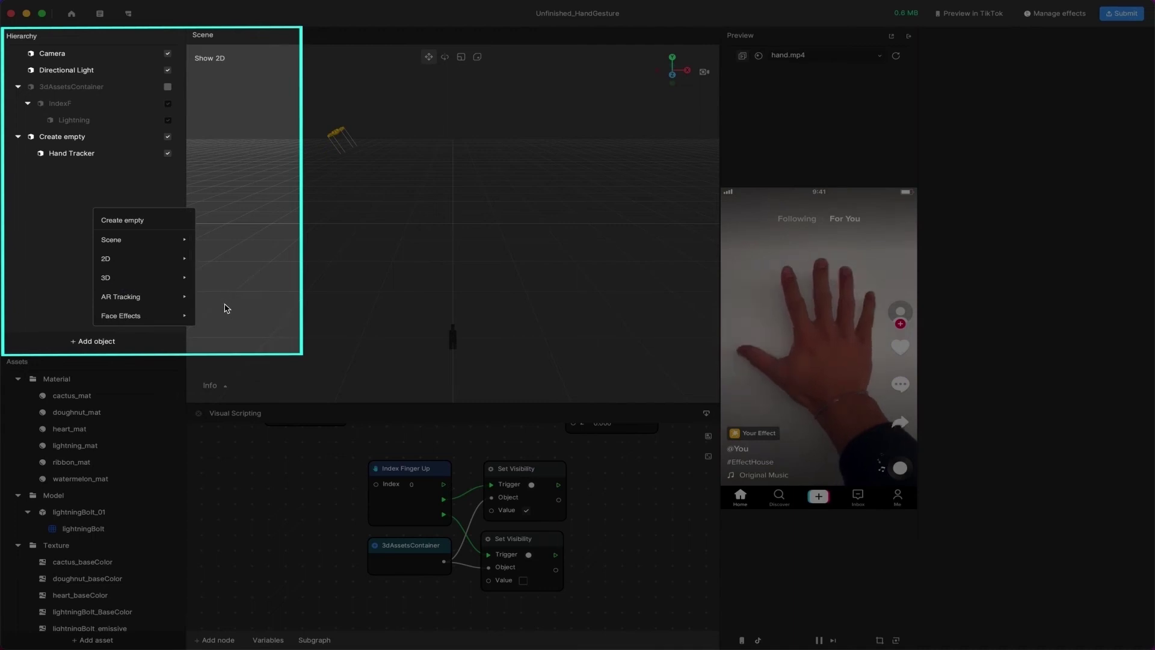
mouse_move(160, 278)
click(218, 306)
drag(75, 173, 88, 156)
click(100, 215)
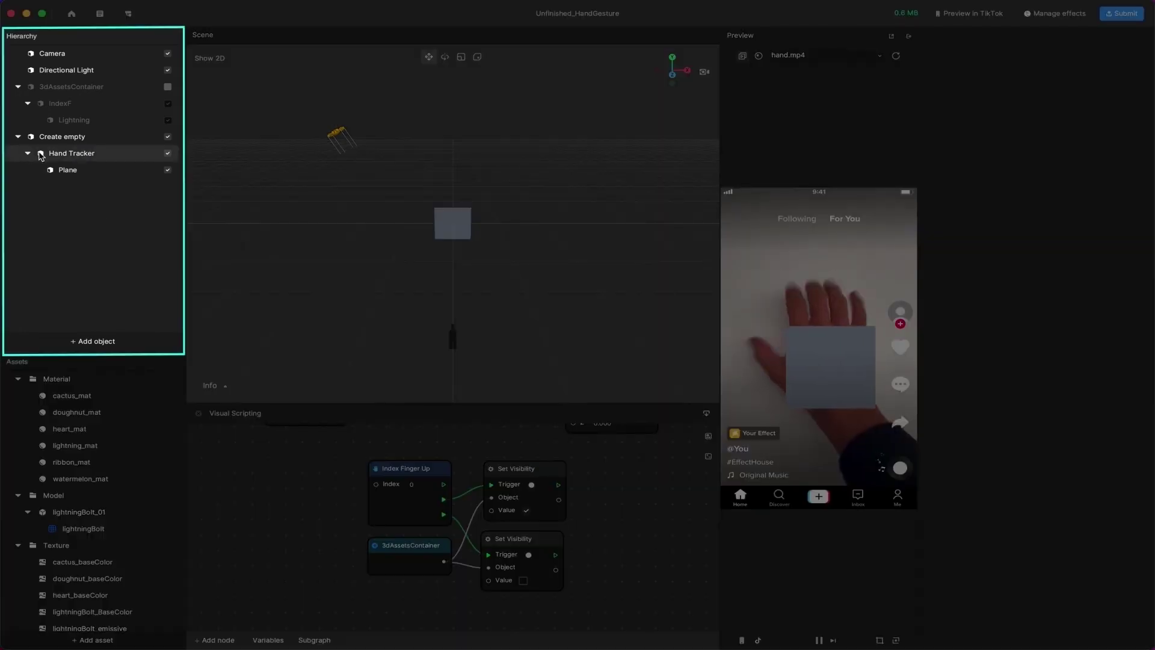
Rename the empty parent object of the Hand Tracker as 2dAssetsContainer.
click(66, 143)
click(987, 37)
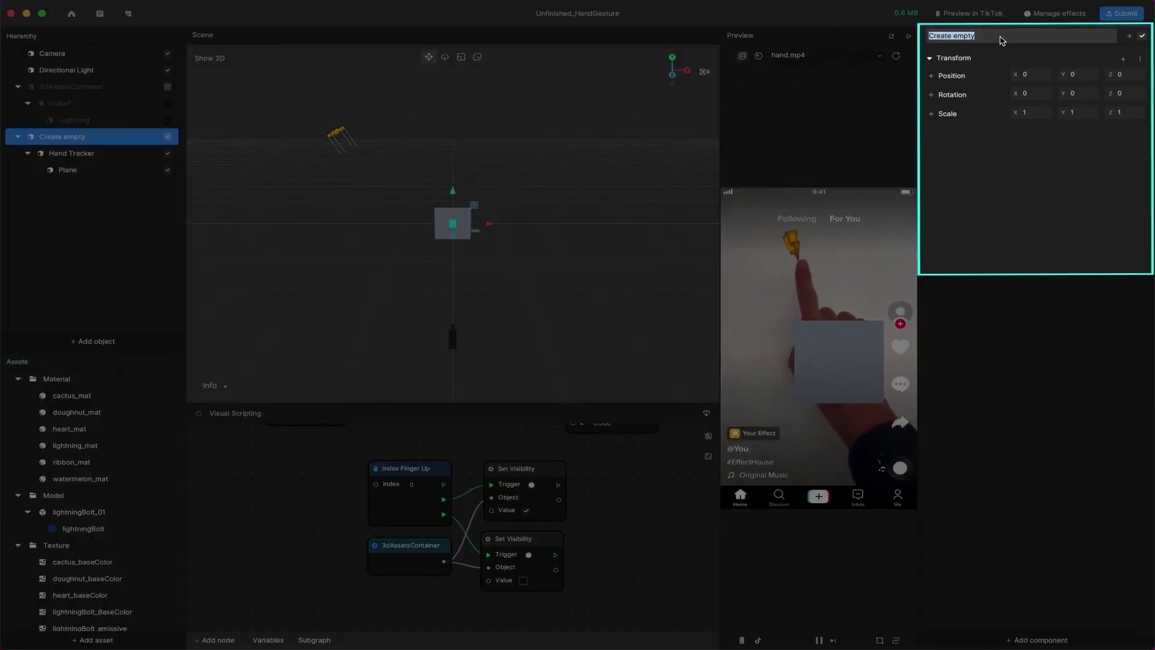
text(2dA)
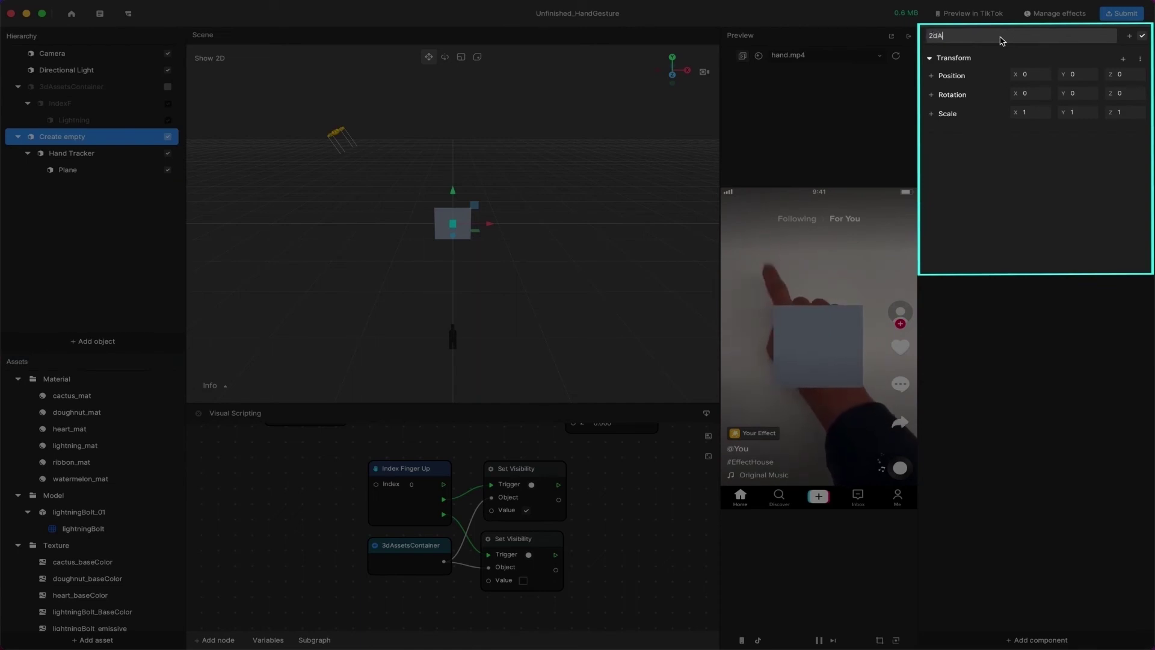
text(ssetsContainer)
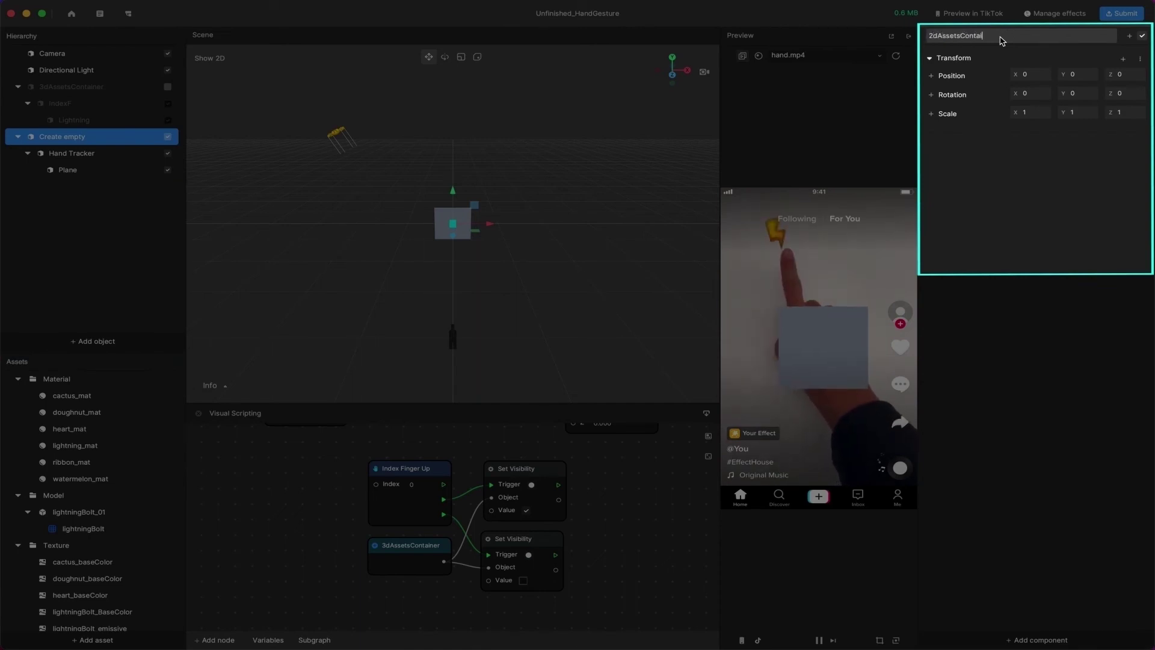
key(Return)
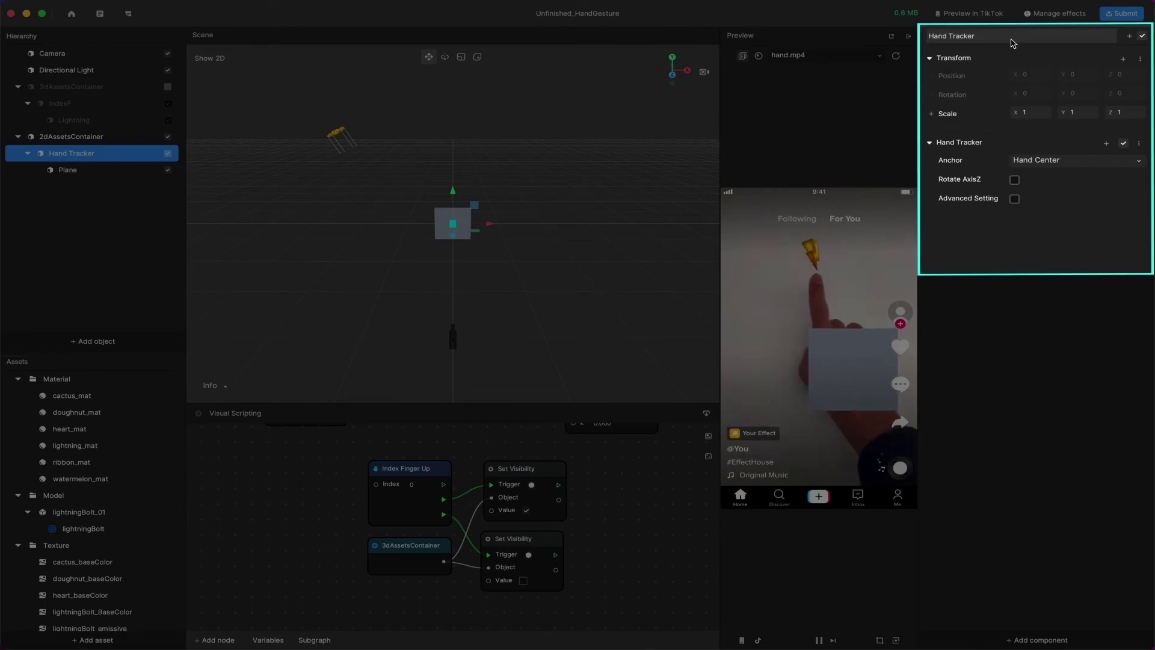
Rename the Hand Tracker in 2dAssetsContainer as IndexF and its nested plane as Watermelon.
click(1013, 38)
text(IndexF)
key(Return)
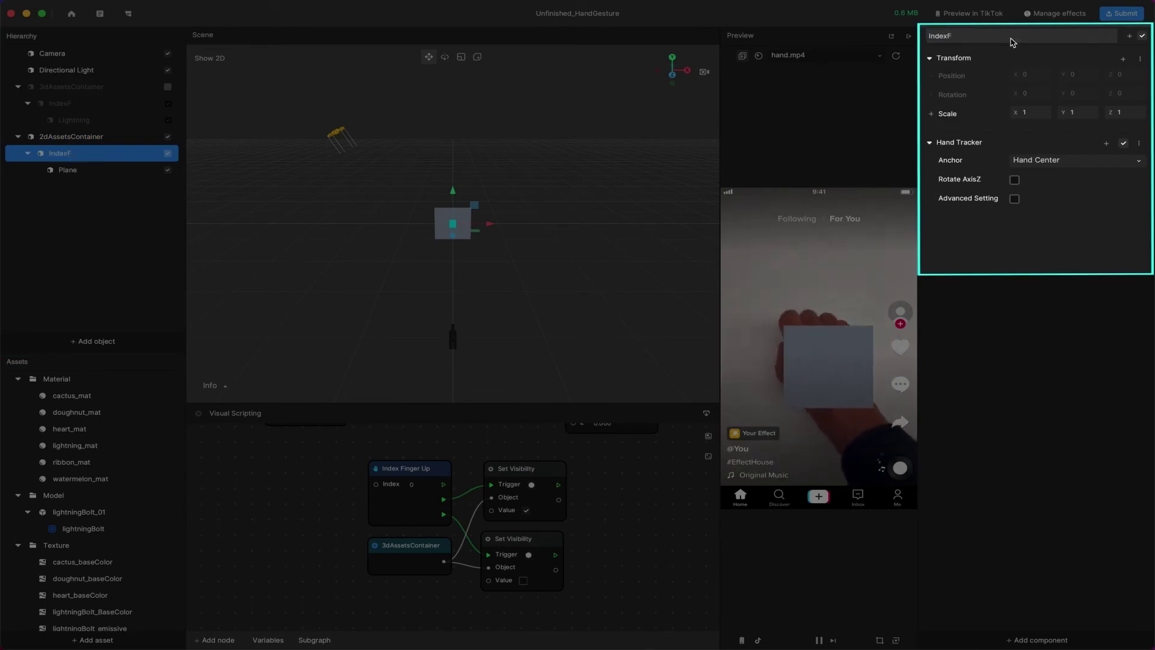
click(134, 171)
click(961, 32)
text(Watermelon)
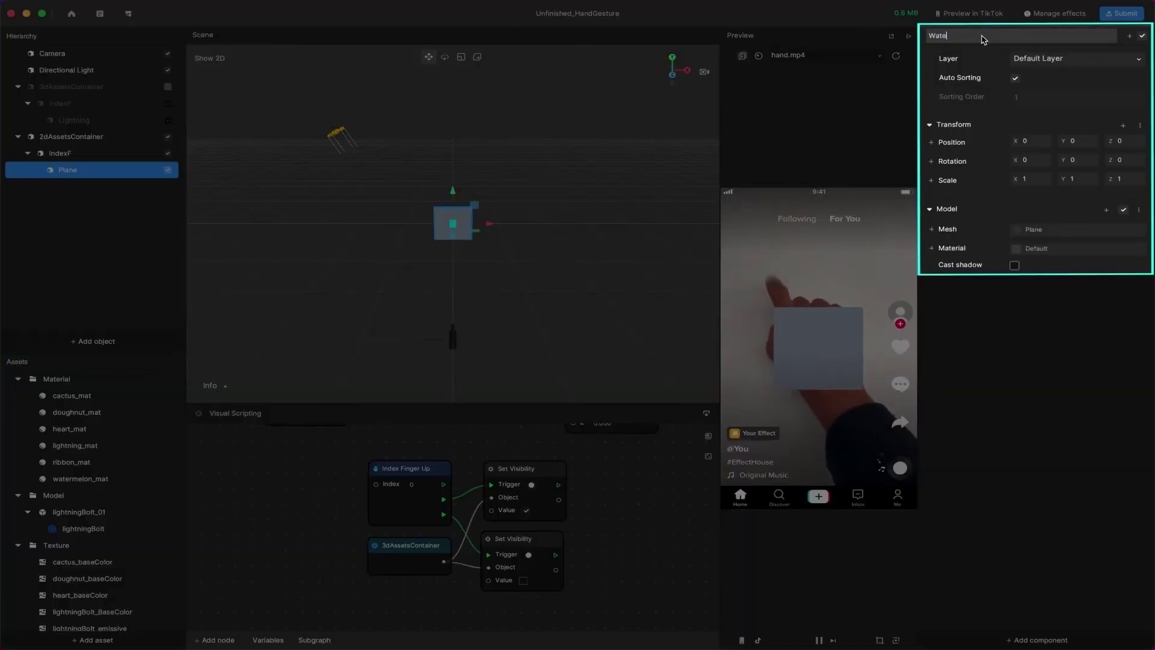
key(Return)
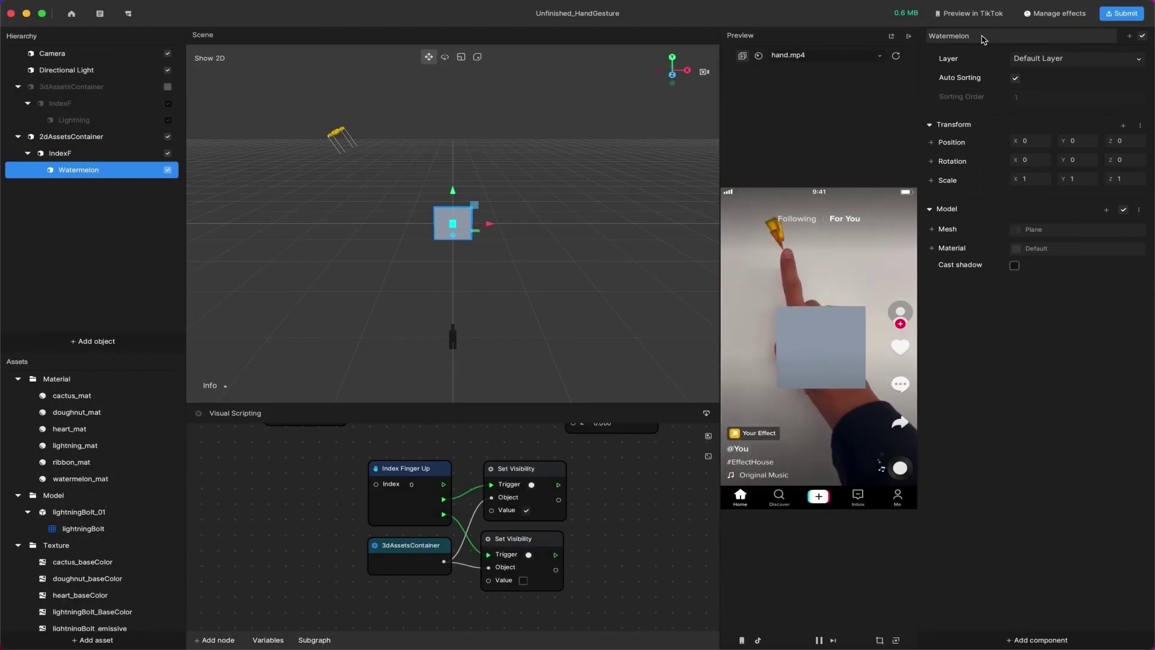
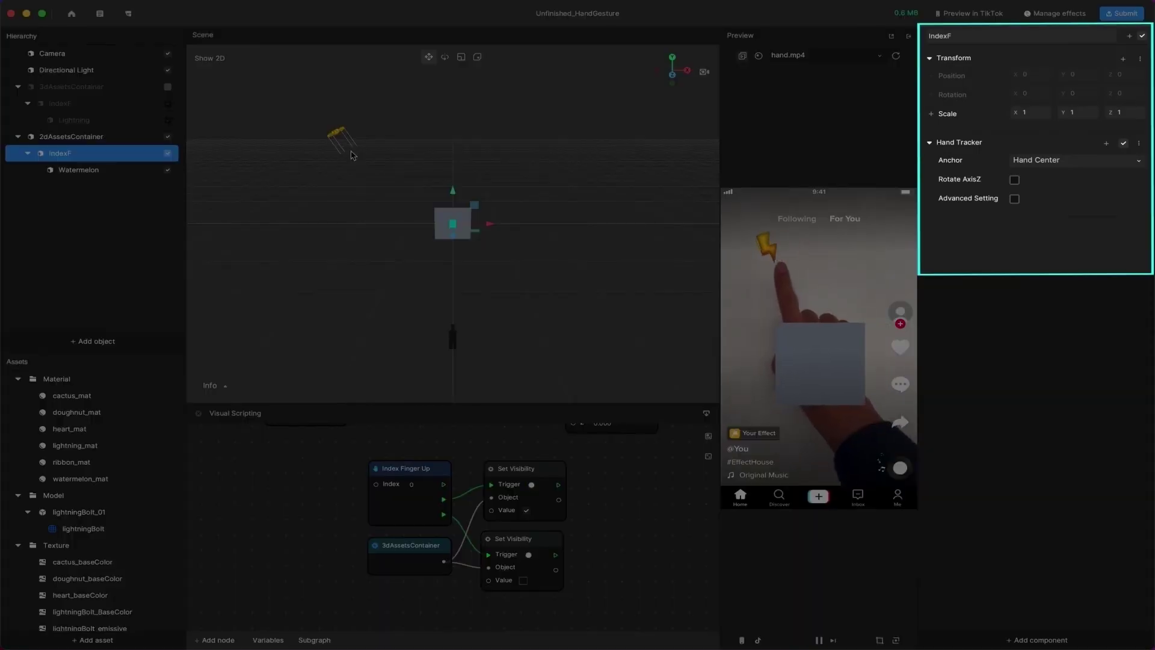
Anchor the IndexF tracker in 2dAssetsContainer to Index Finger tip and enable Rotate AxisZ.
click(1066, 171)
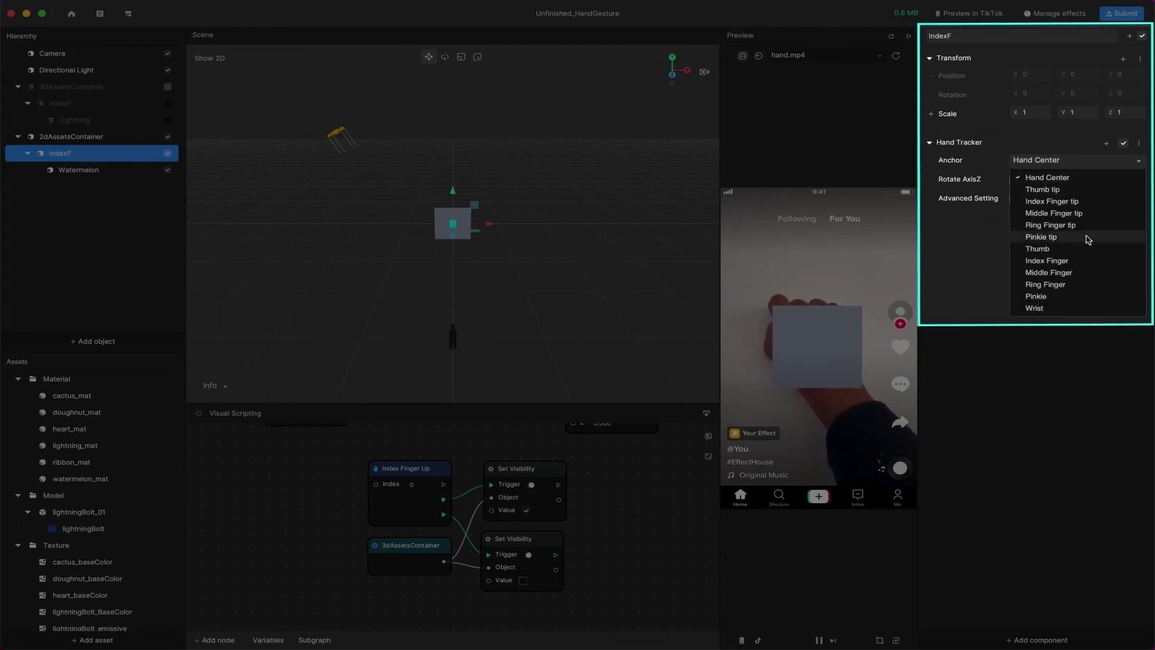
click(1081, 202)
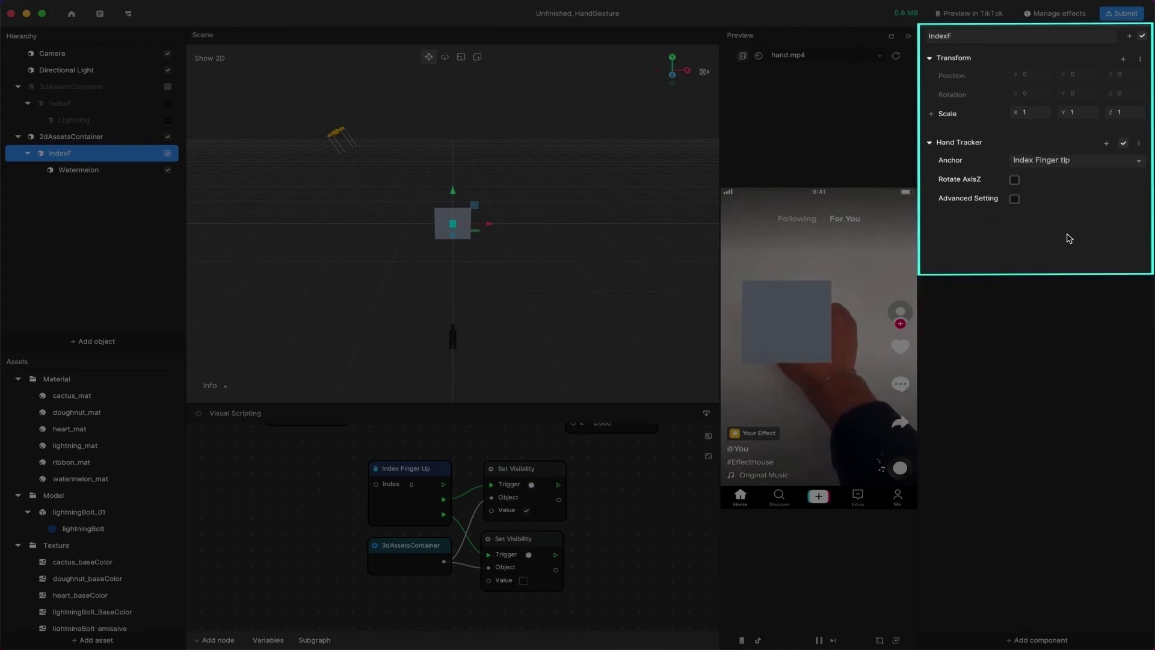
click(1015, 180)
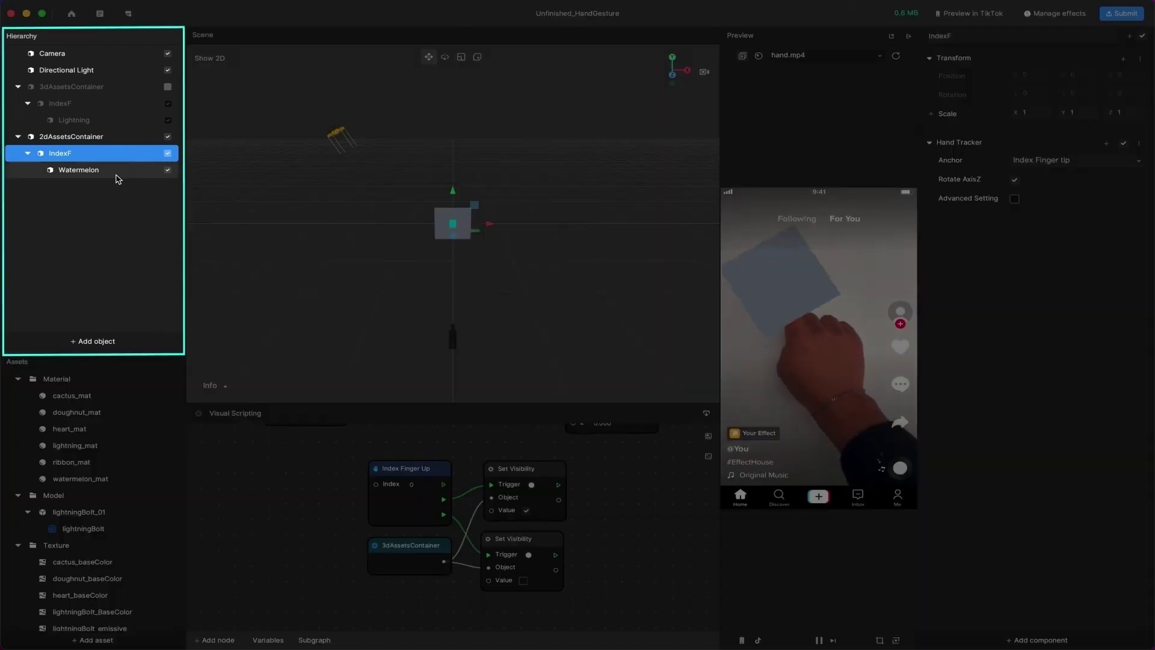
Assign the watermelon_mat material to the Watermelon plane.
click(117, 176)
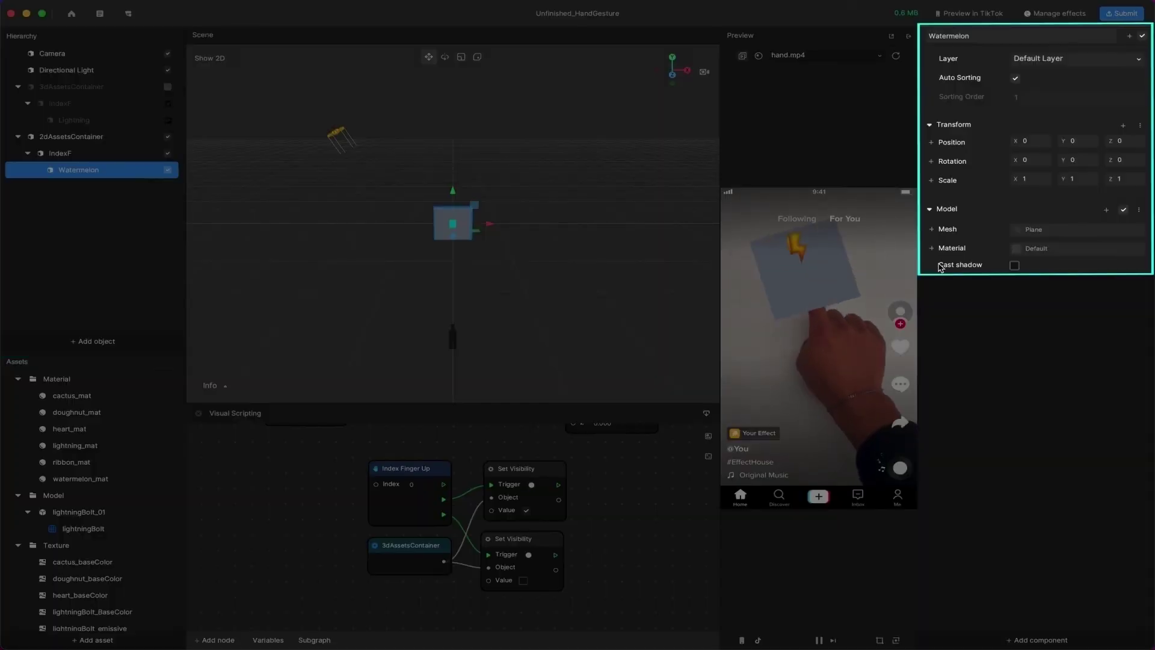
click(1016, 255)
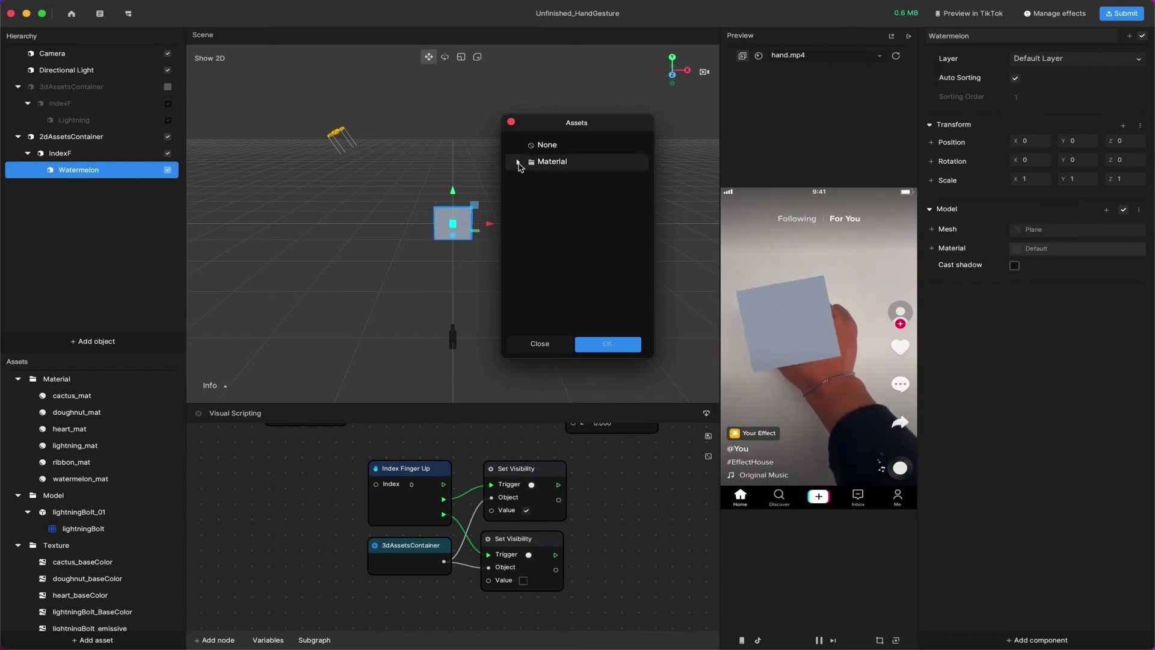
click(518, 161)
click(576, 261)
click(608, 344)
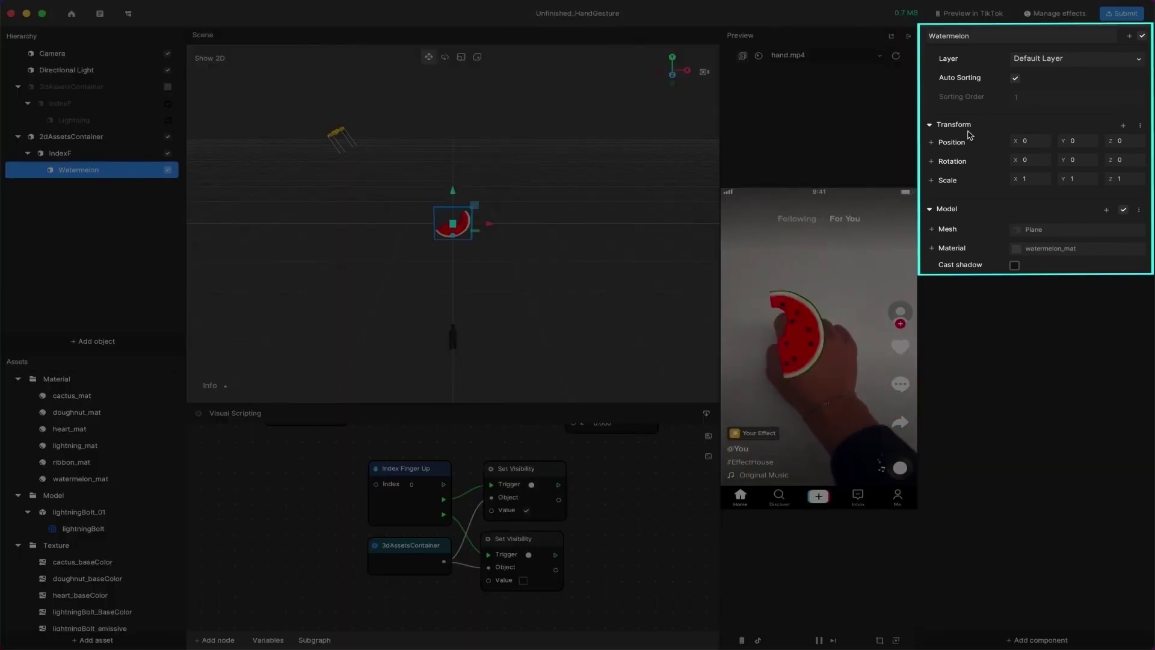
Scale the Watermelon plane to 0.258 on all three axes and set its Y position to 2.
text(0.258)
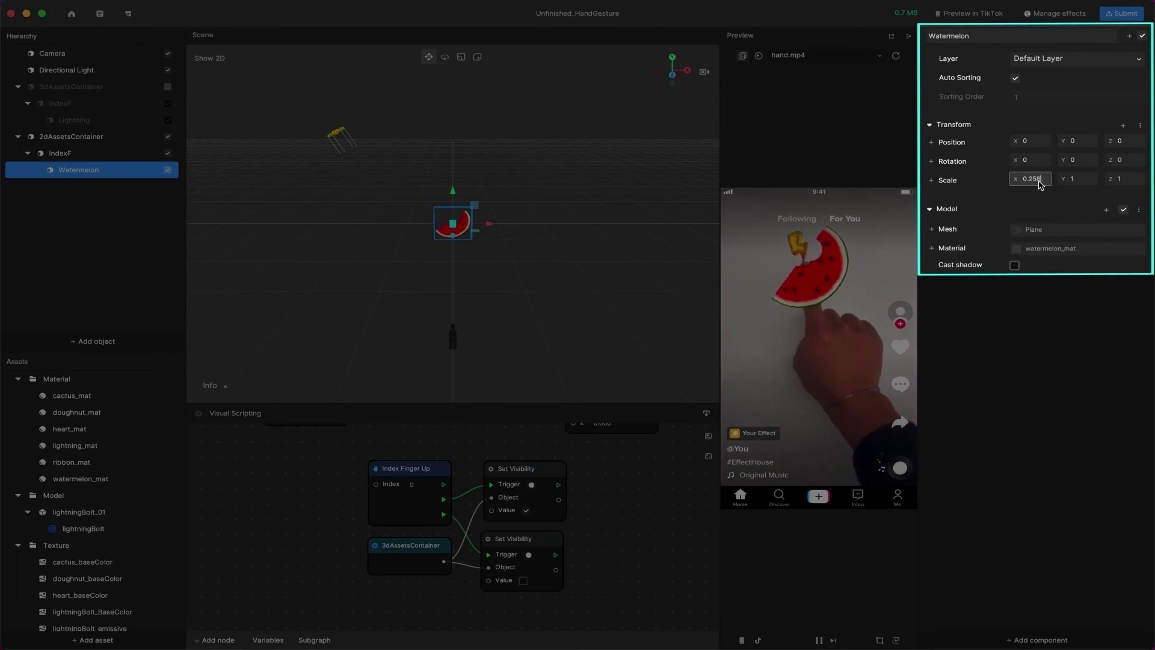
key(Tab)
text(0.258)
key(Tab)
text(0.258)
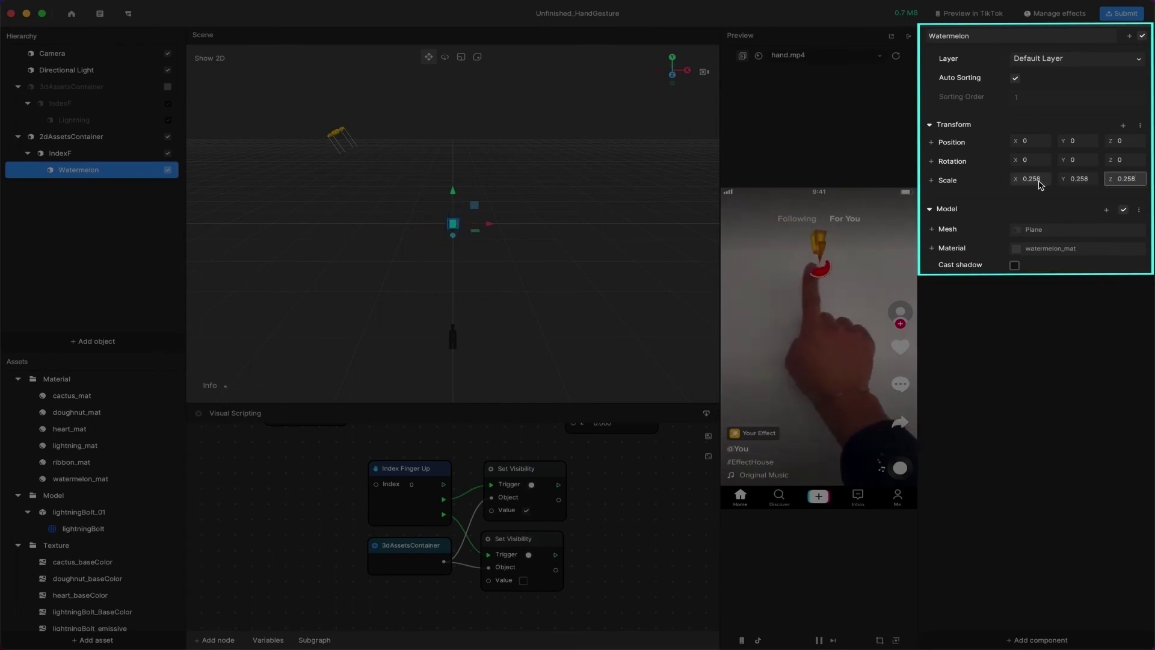
click(1091, 144)
text(2)
key(Return)
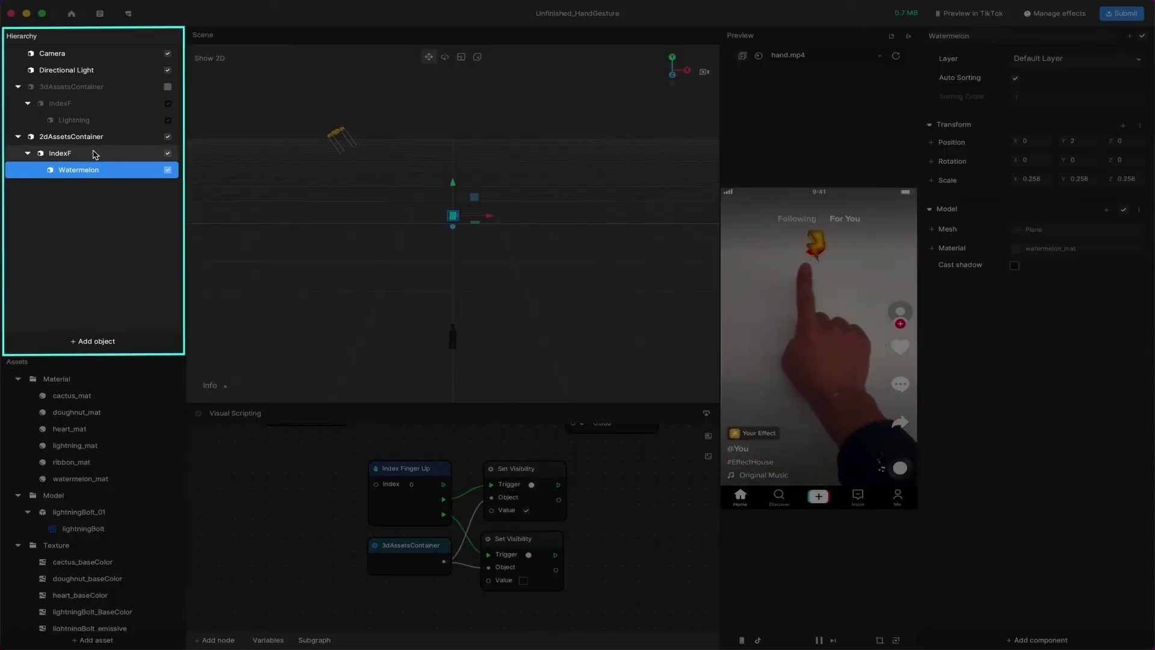
Duplicate the IndexF tracker with its Watermelon plane to make four copies inside 2dAssetsContainer.
click(95, 155)
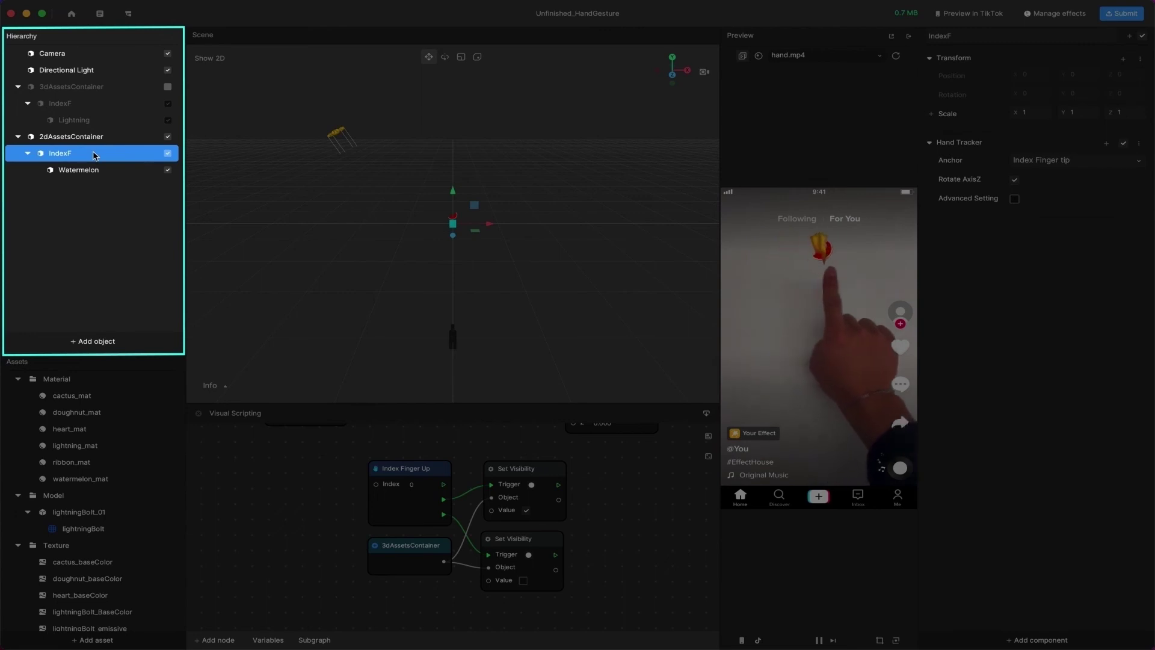
key(super+d)
key(super+d)
key(super+d)
key(super+d)
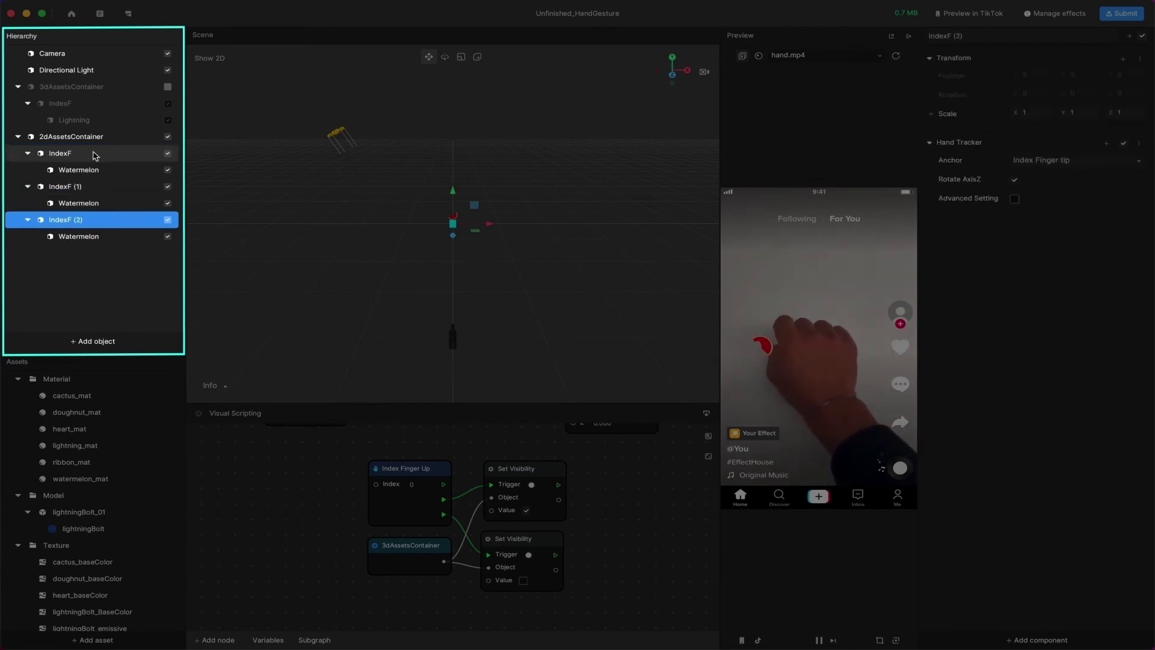
key(super+d)
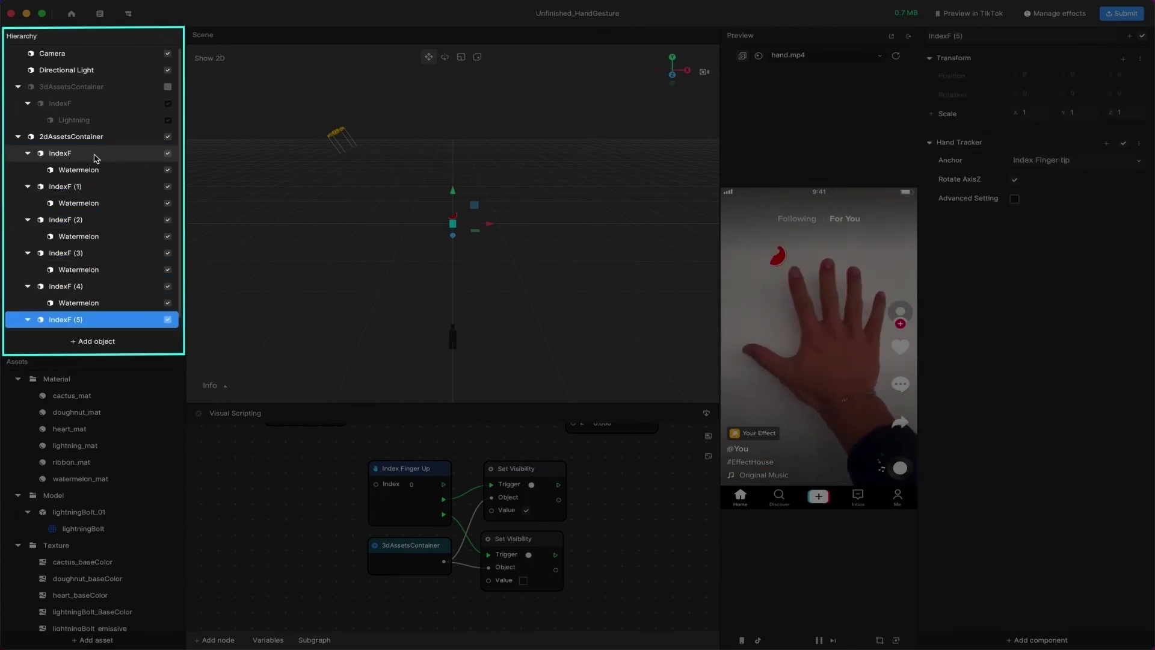
key(super+z)
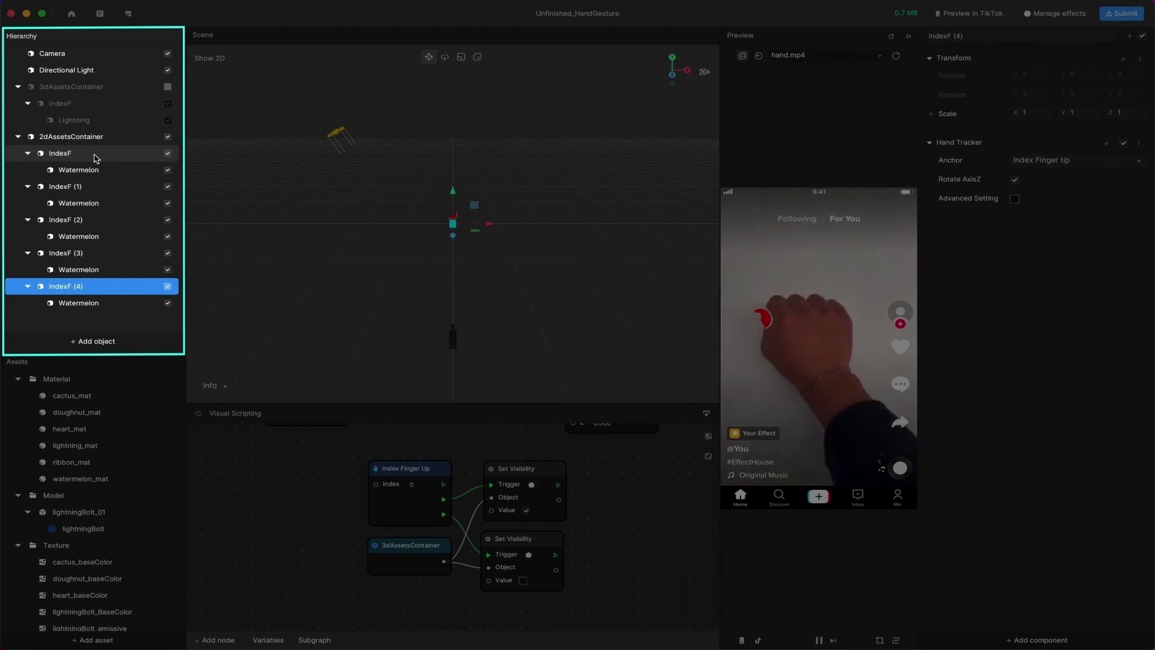
Rename the IndexF (1) copy as Thumb Tip and set its hand tracker anchor to Thumb tip.
click(85, 186)
click(991, 37)
text(Thumb Tip)
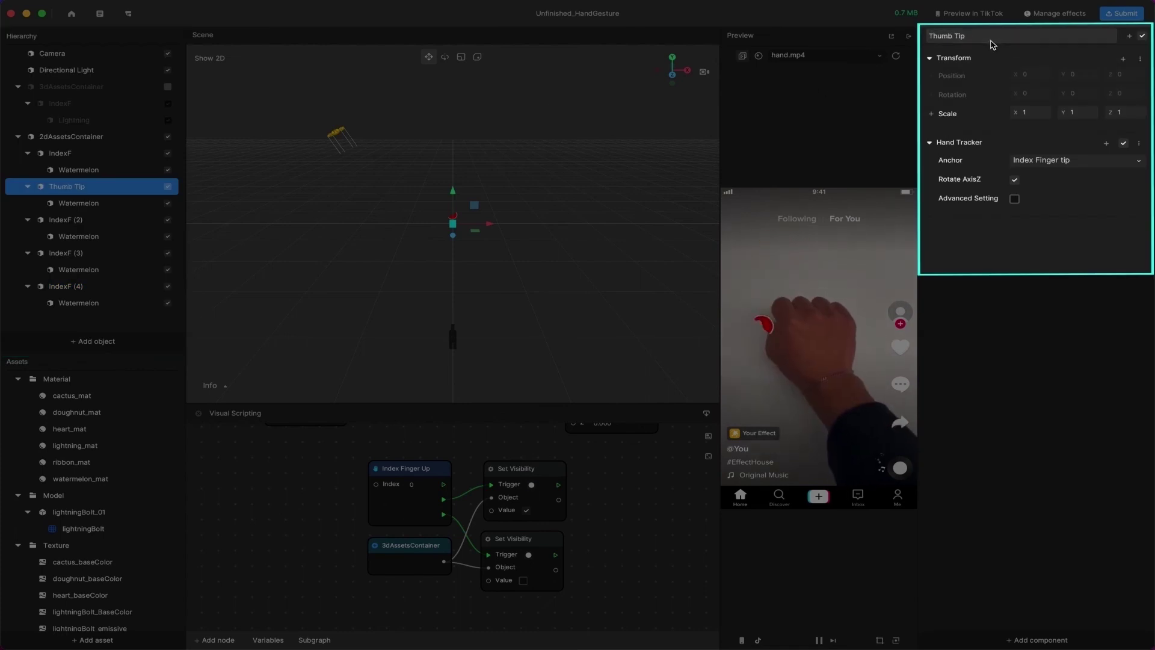
click(1077, 160)
click(1041, 182)
Rename the IndexF (2) copy as Middle Finger Tip and anchor it to Middle Finger tip.
click(117, 219)
click(973, 37)
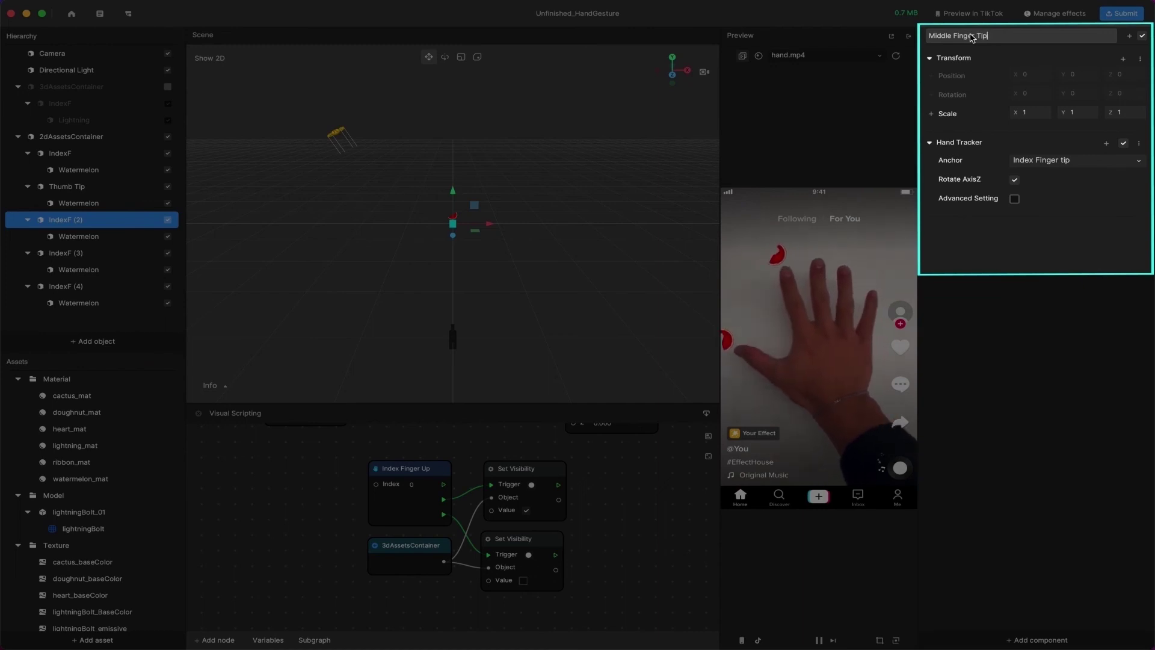
click(1041, 160)
click(971, 214)
Rename the IndexF (3) copy as Ring Finger Tip and anchor it to Ring Finger tip.
click(97, 253)
click(983, 37)
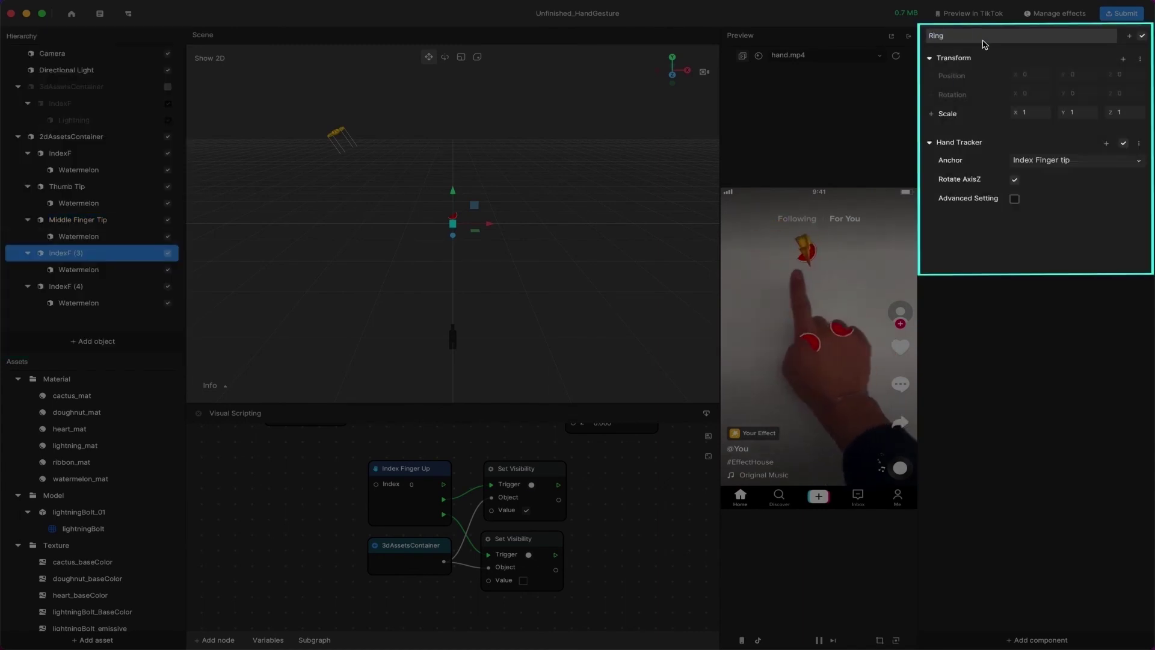
click(1053, 160)
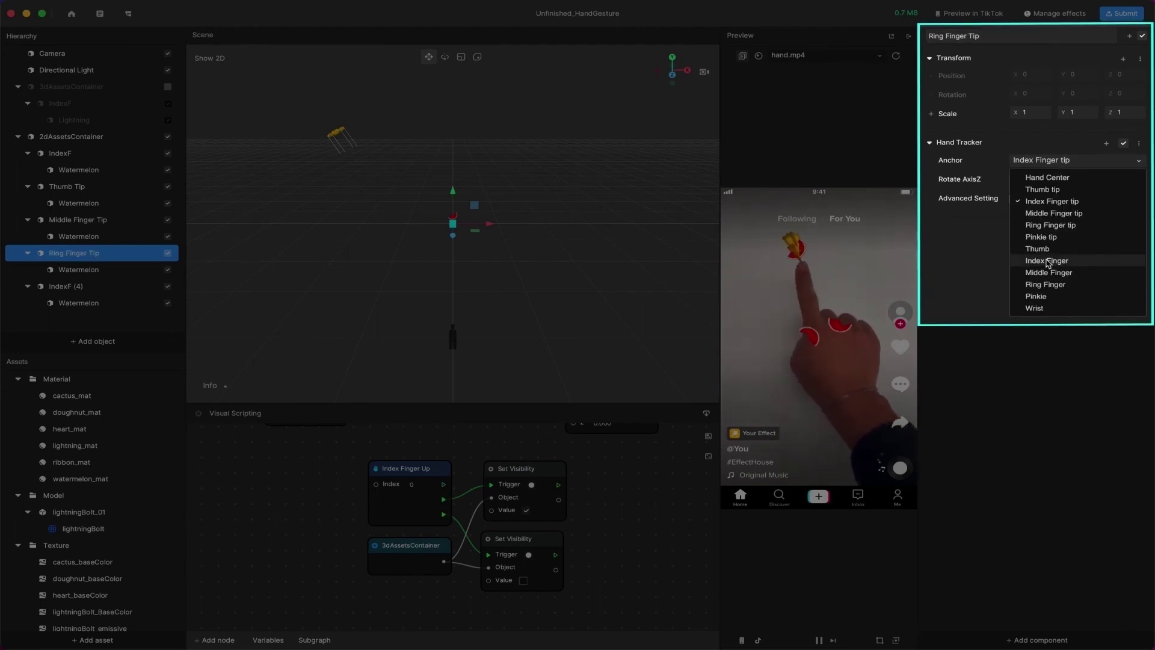
click(1023, 235)
Rename the IndexF (4) copy as Pinkie Tip and anchor it to Pinkie tip.
click(150, 287)
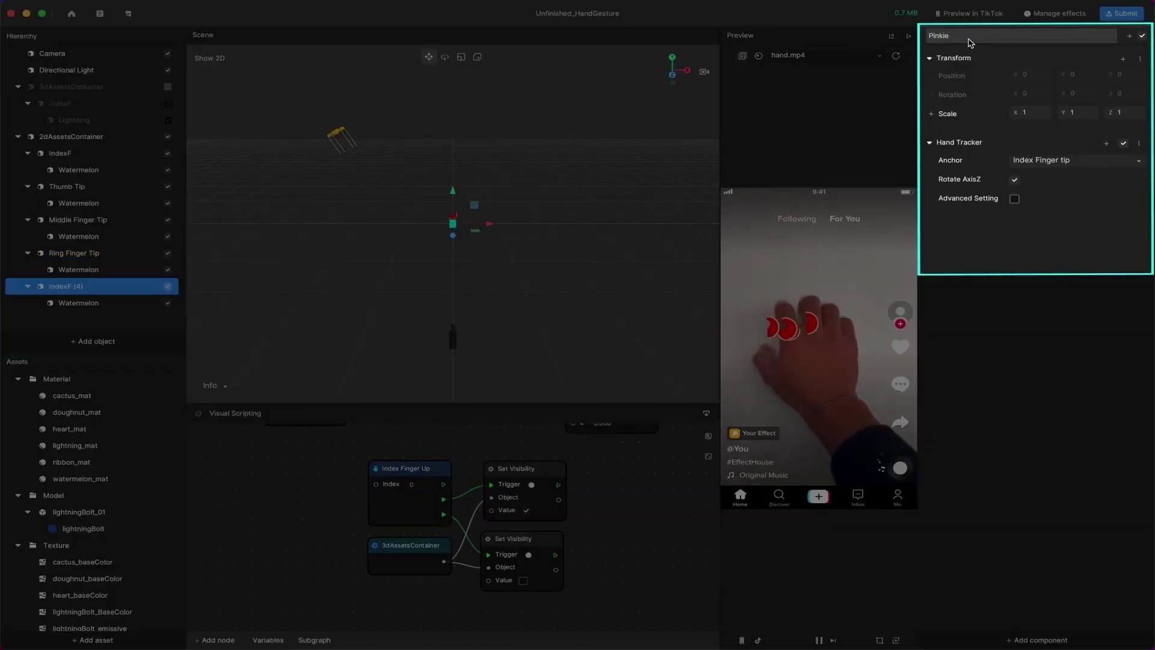
click(1033, 161)
click(1036, 247)
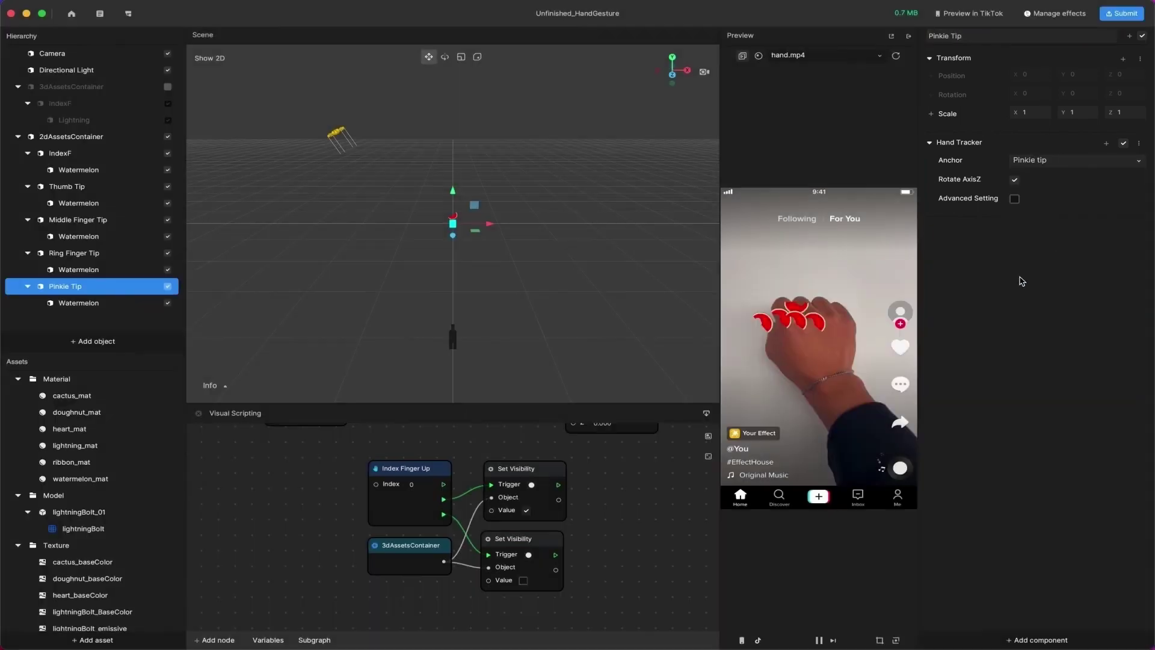
Rename the plane under Thumb Tip as Cactus and assign it the cactus_mat material.
click(87, 203)
double_click(974, 37)
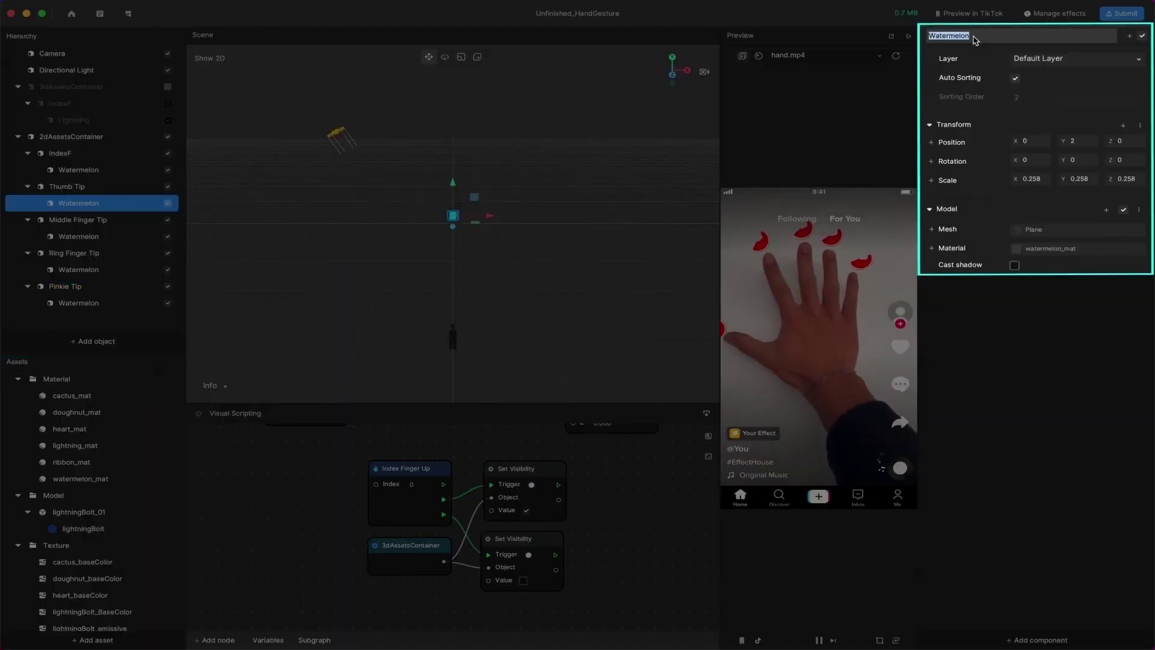
click(1013, 255)
click(569, 177)
click(606, 337)
Rename the plane under Middle Finger Tip as Doughnut and assign it the doughnut_mat material.
click(78, 236)
double_click(1030, 40)
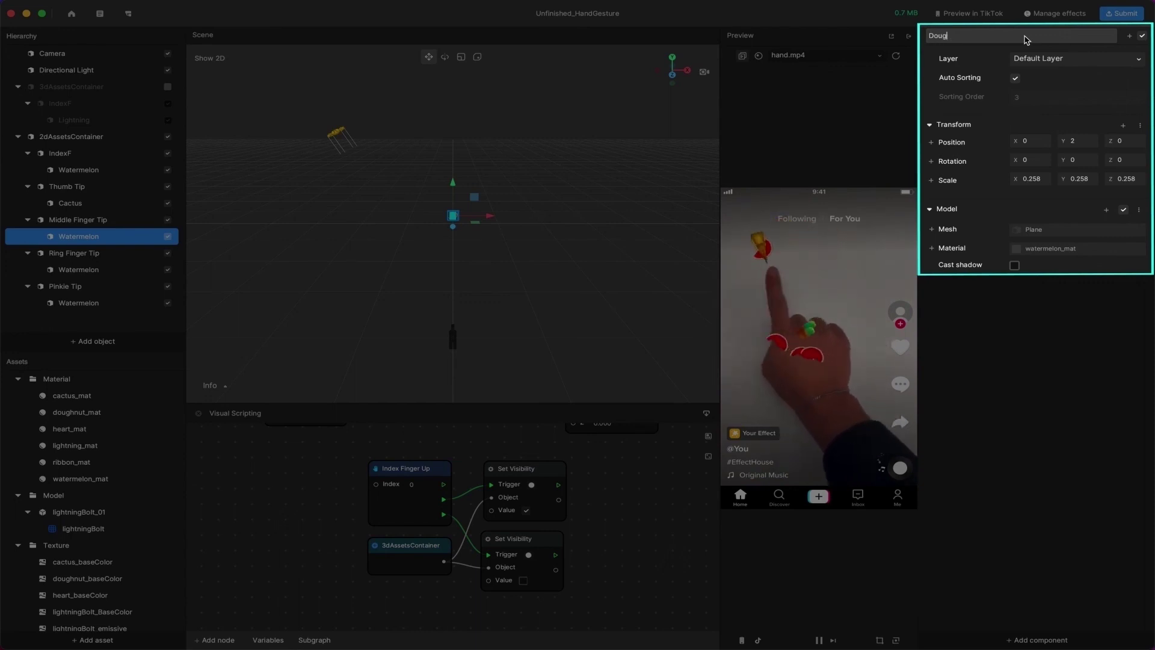
click(1022, 251)
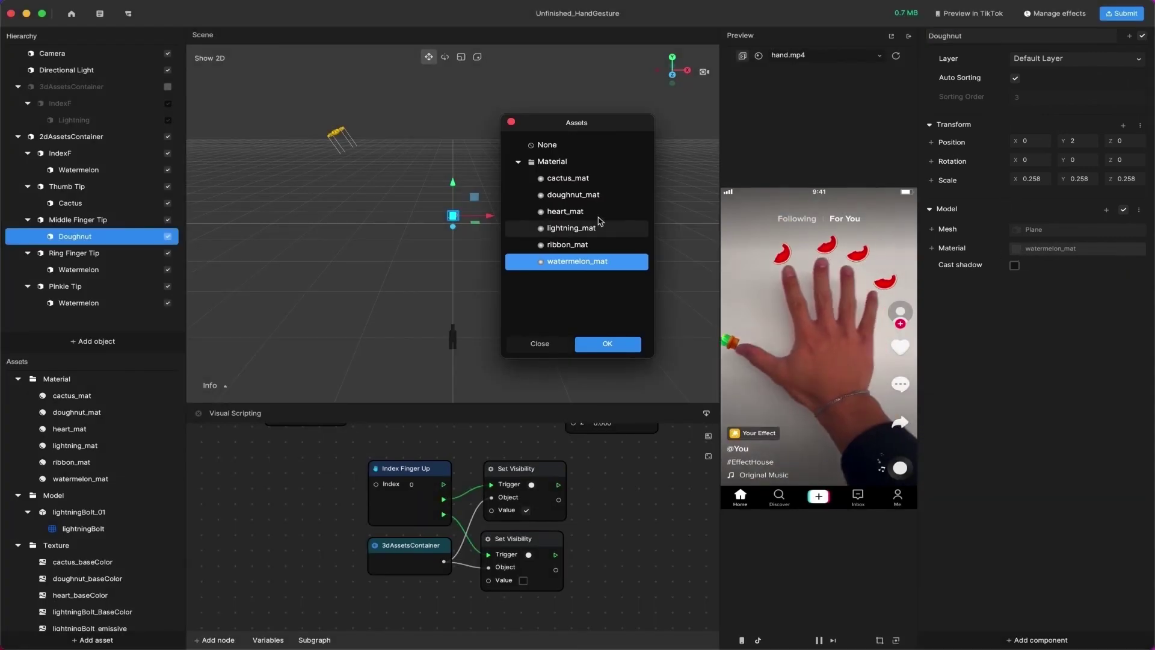
click(568, 190)
click(602, 340)
Rename the plane under Ring Finger Tip as Ribbon and assign it the ribbon_mat material.
key(Down)
key(Down)
click(993, 56)
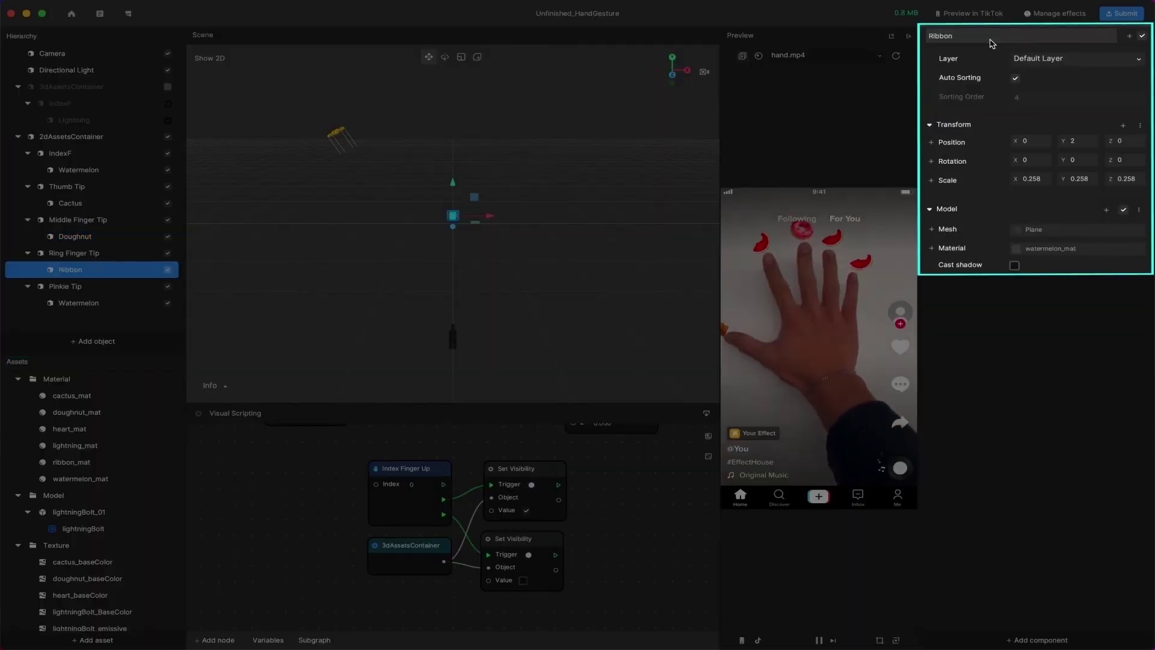
click(1017, 252)
click(569, 247)
click(602, 340)
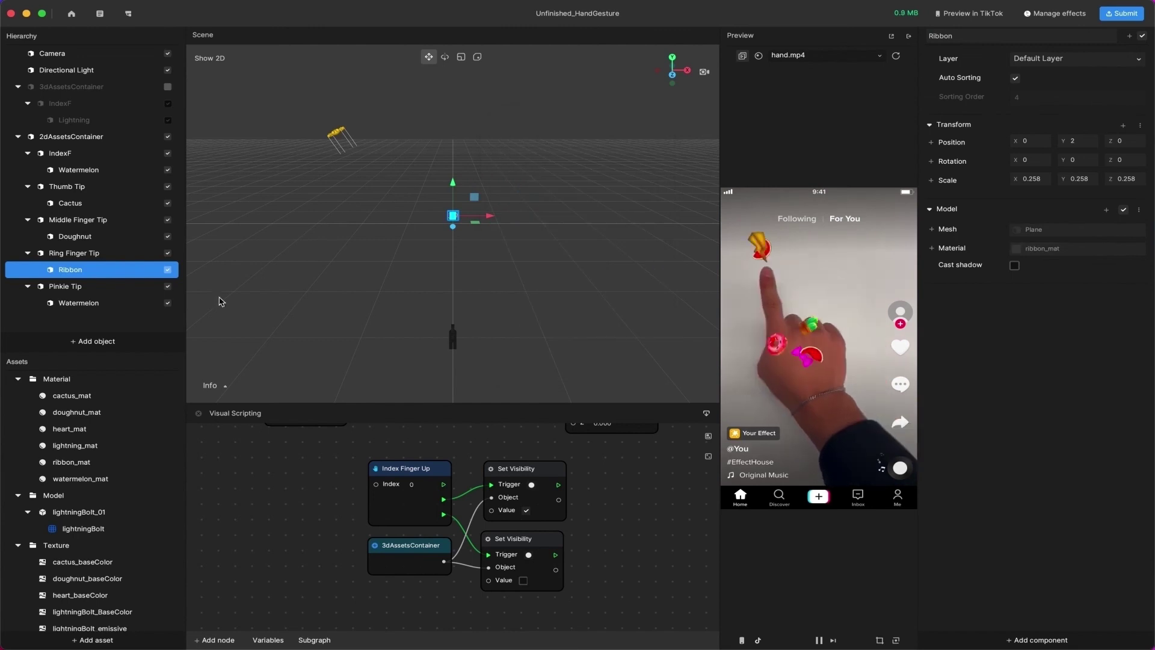
Rename the plane under Pinkie Tip as Heart and assign it the heart_mat material.
key(Down)
key(Down)
click(1011, 40)
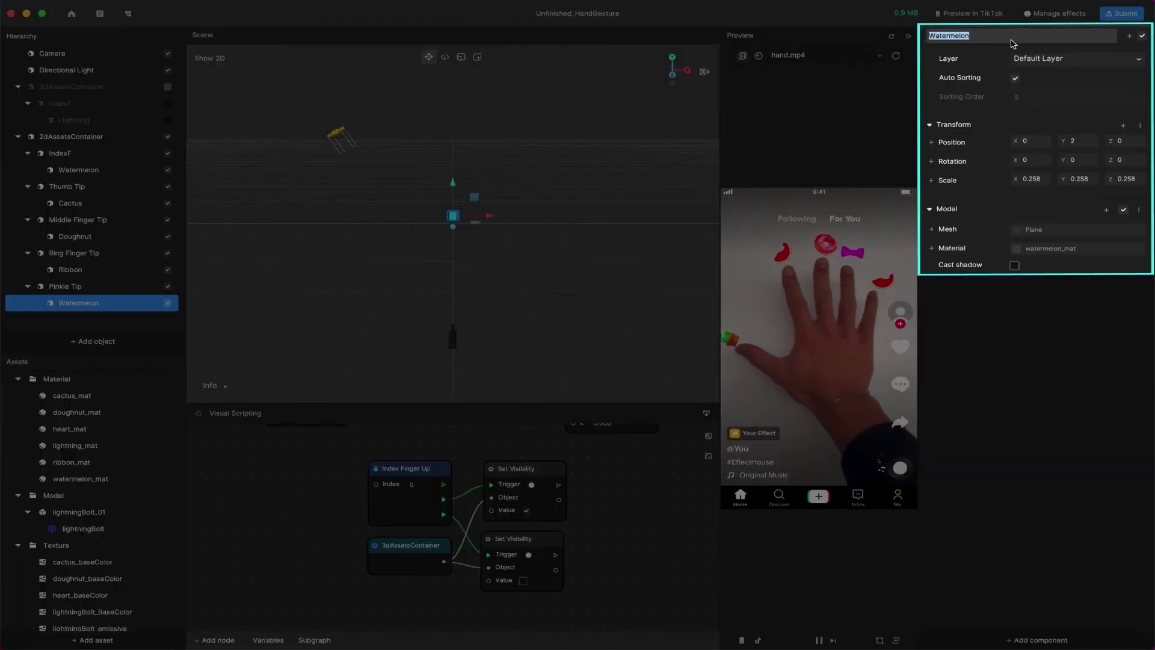
click(1017, 248)
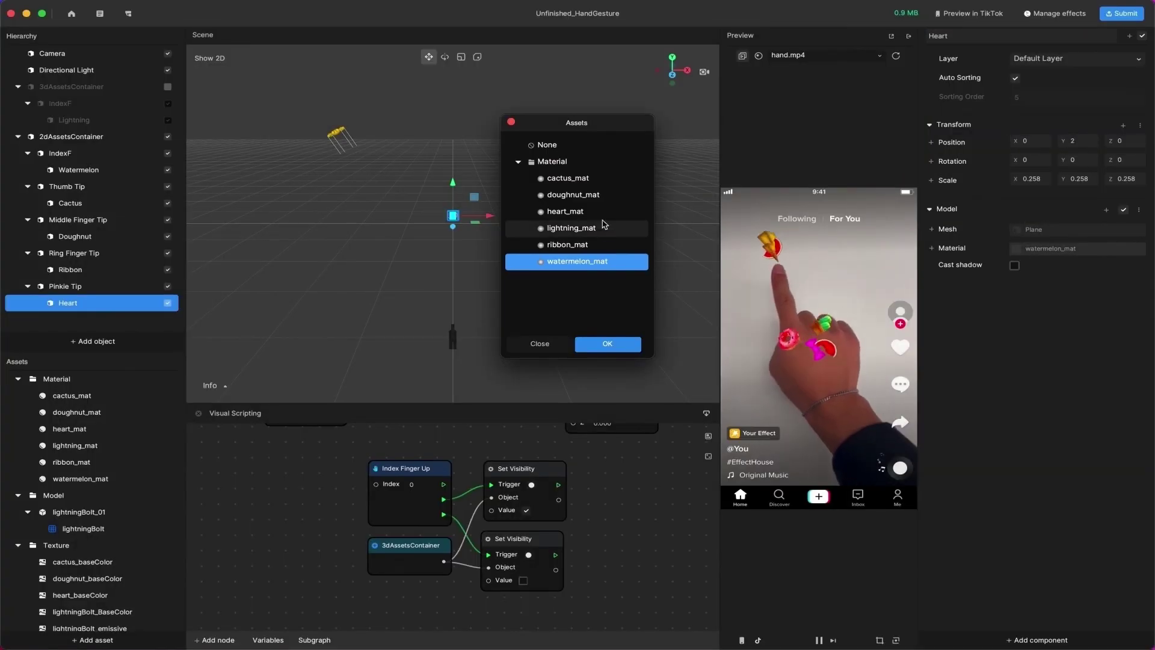
click(569, 211)
click(635, 350)
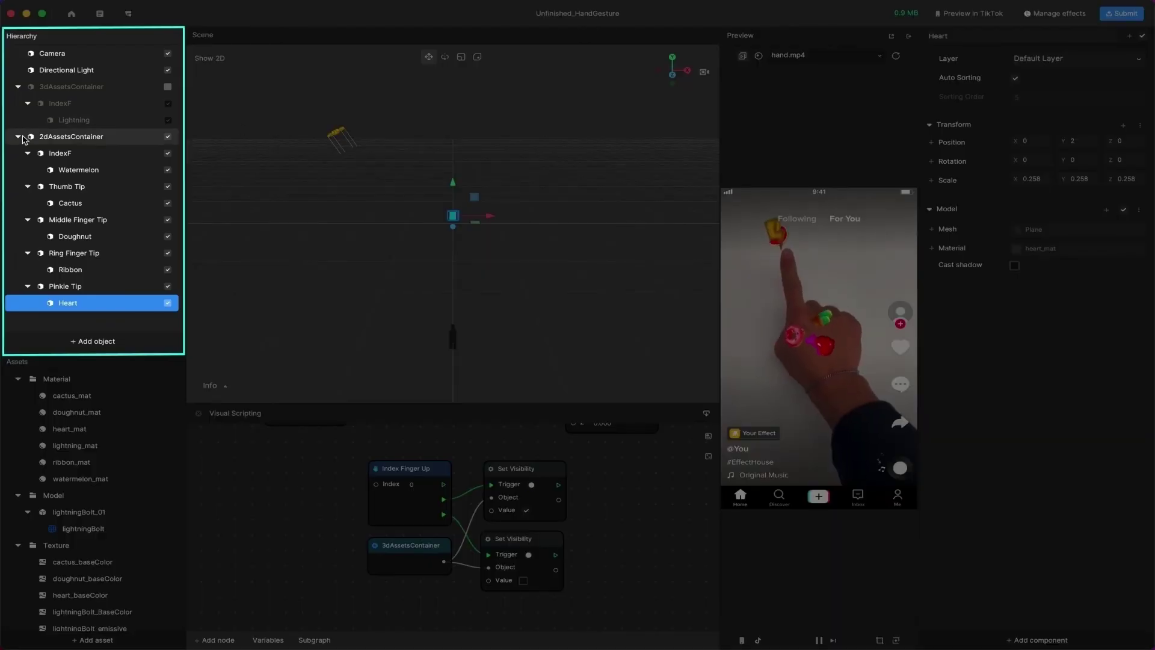
Collapse and hide 2dAssetsContainer, and add a Hand Open node to the visual script beside the index finger nodes.
click(18, 137)
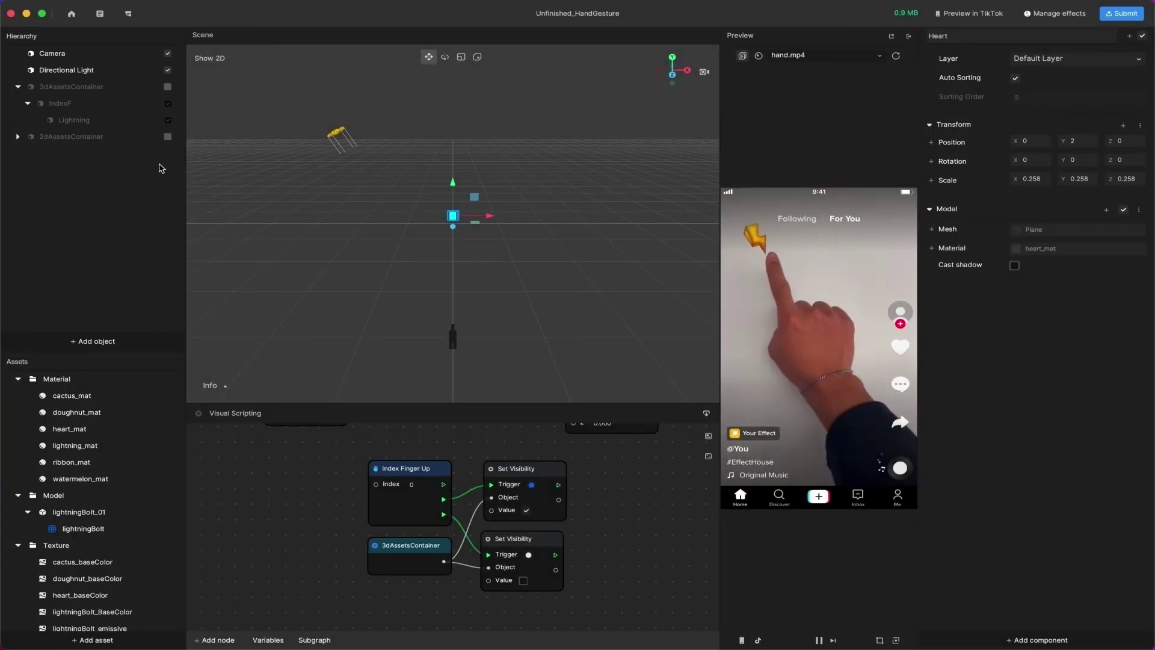
scroll(568, 480, right, 5)
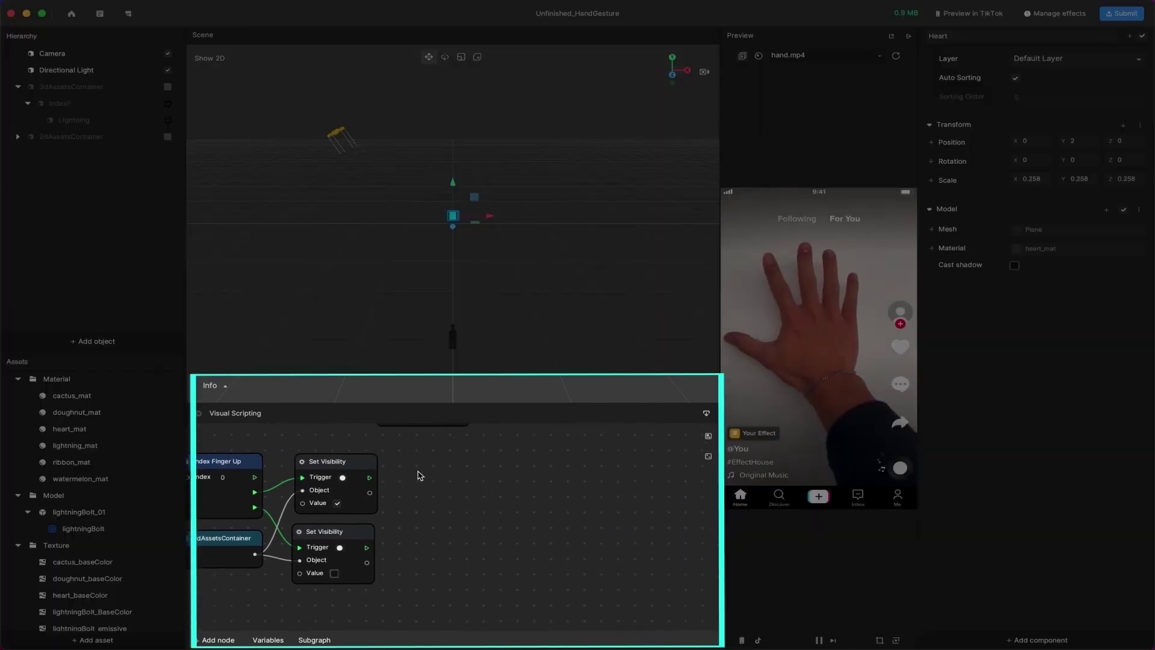
right_click(516, 469)
click(545, 473)
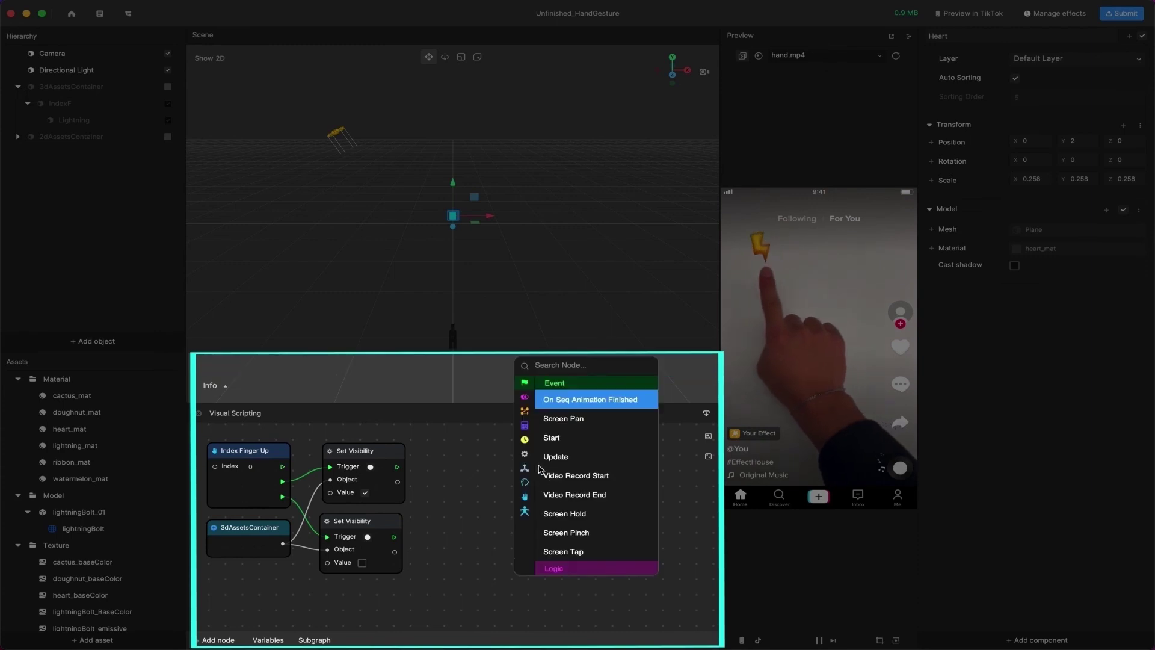
text(hand open)
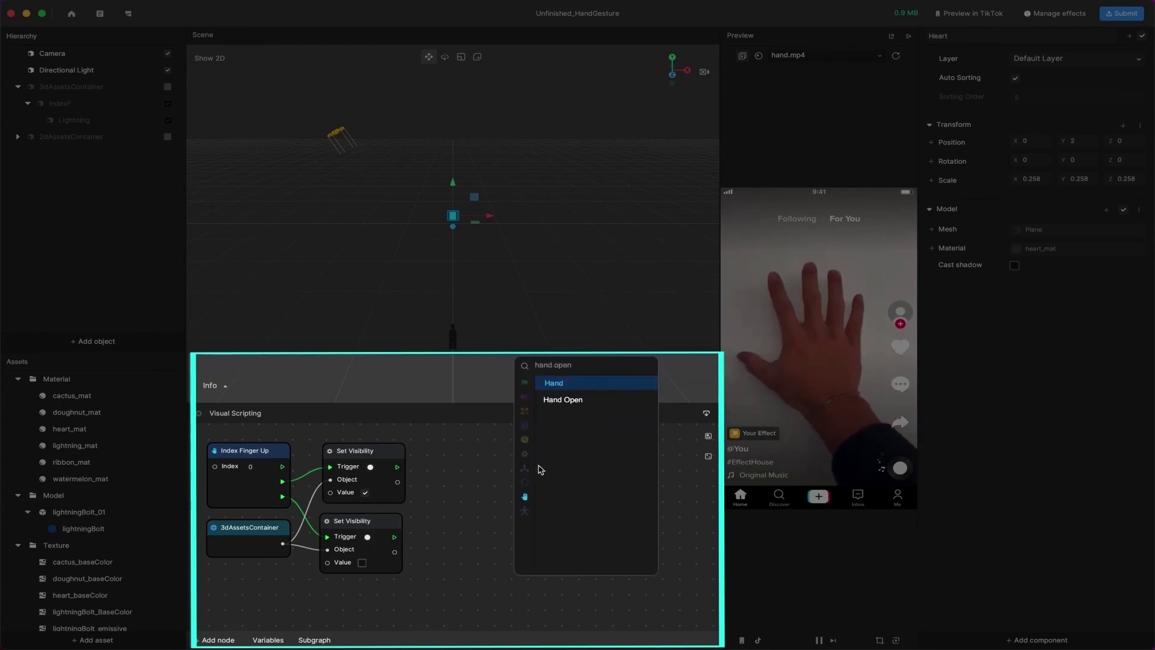
key(Down)
key(Return)
click(572, 479)
drag(493, 537, 498, 457)
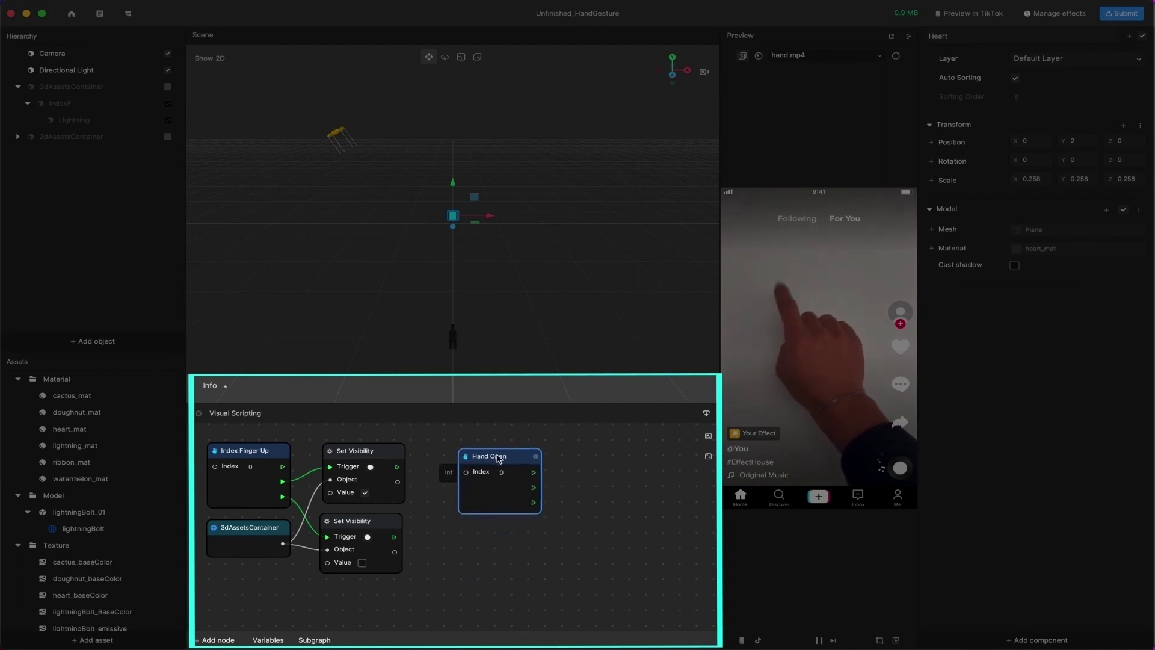
Add a Set Visibility node beside Hand Open, duplicate it below, and enable Value on the upper one only.
right_click(608, 466)
click(639, 473)
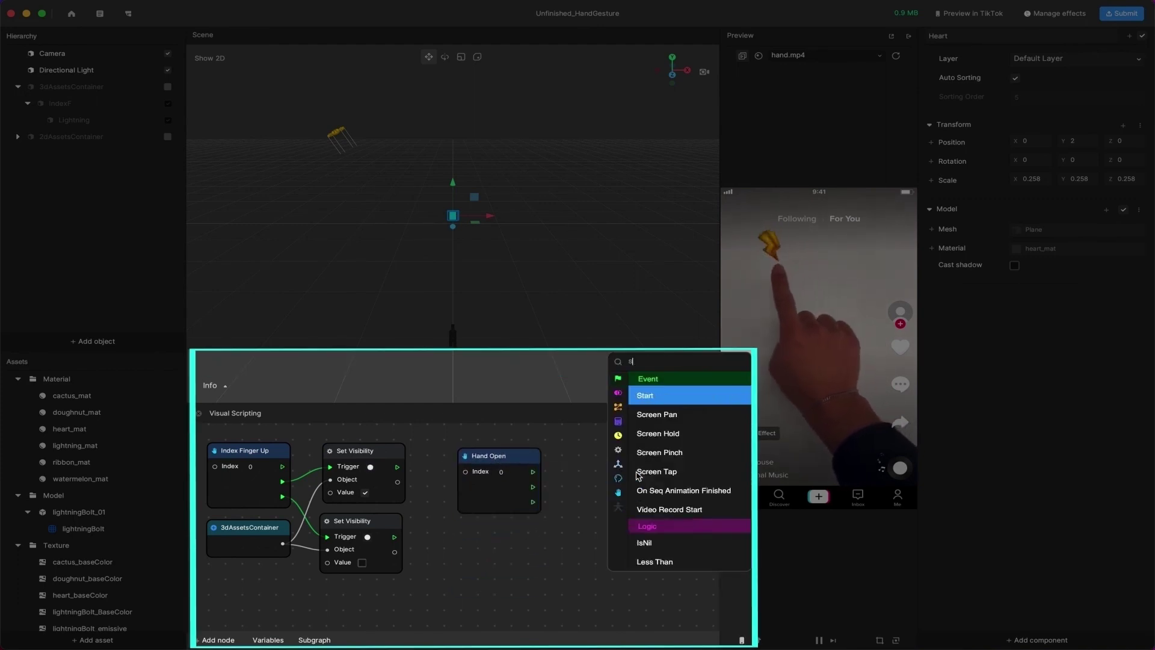
text(set)
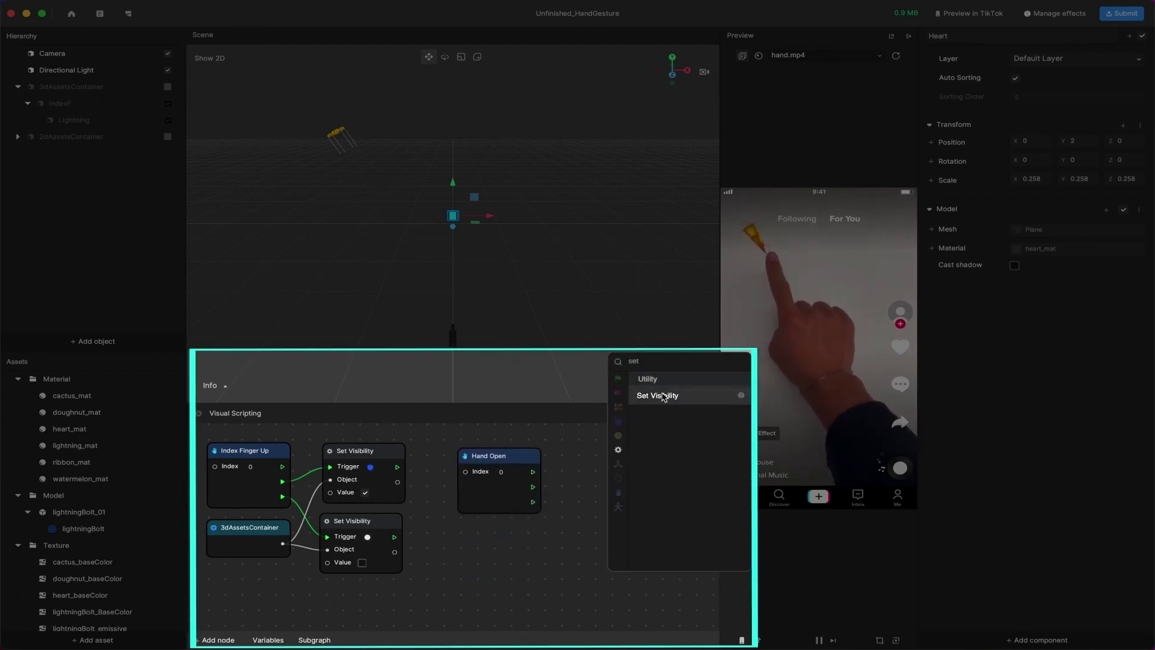
click(664, 397)
drag(505, 540, 612, 465)
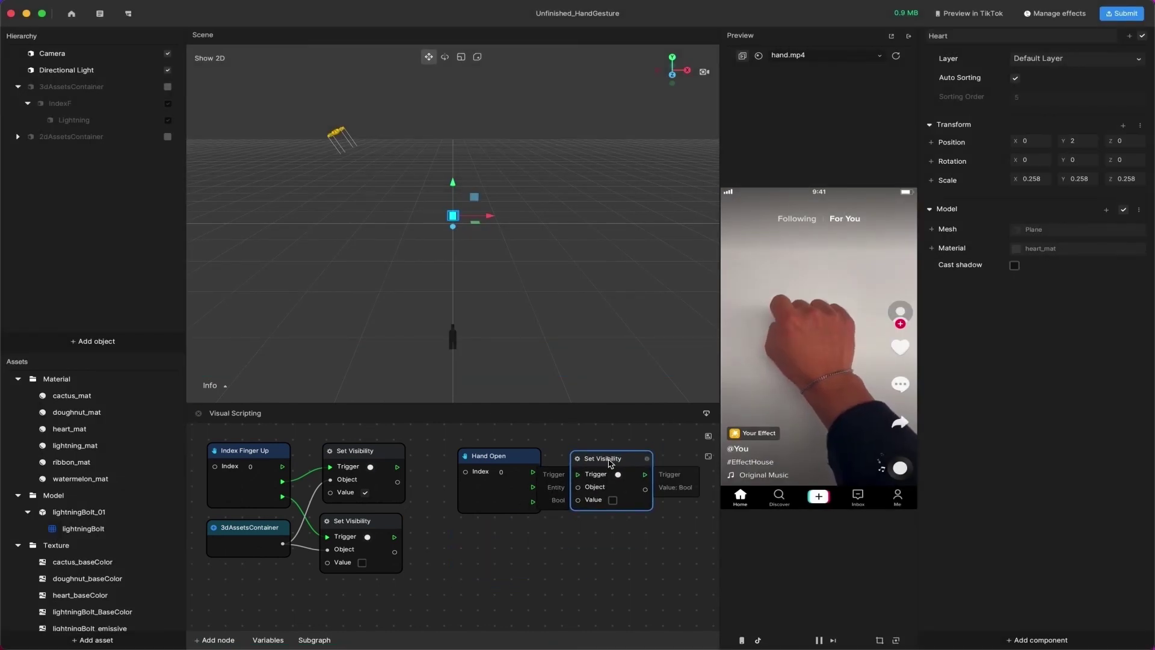
key(ctrl+d)
drag(619, 505, 590, 539)
click(610, 497)
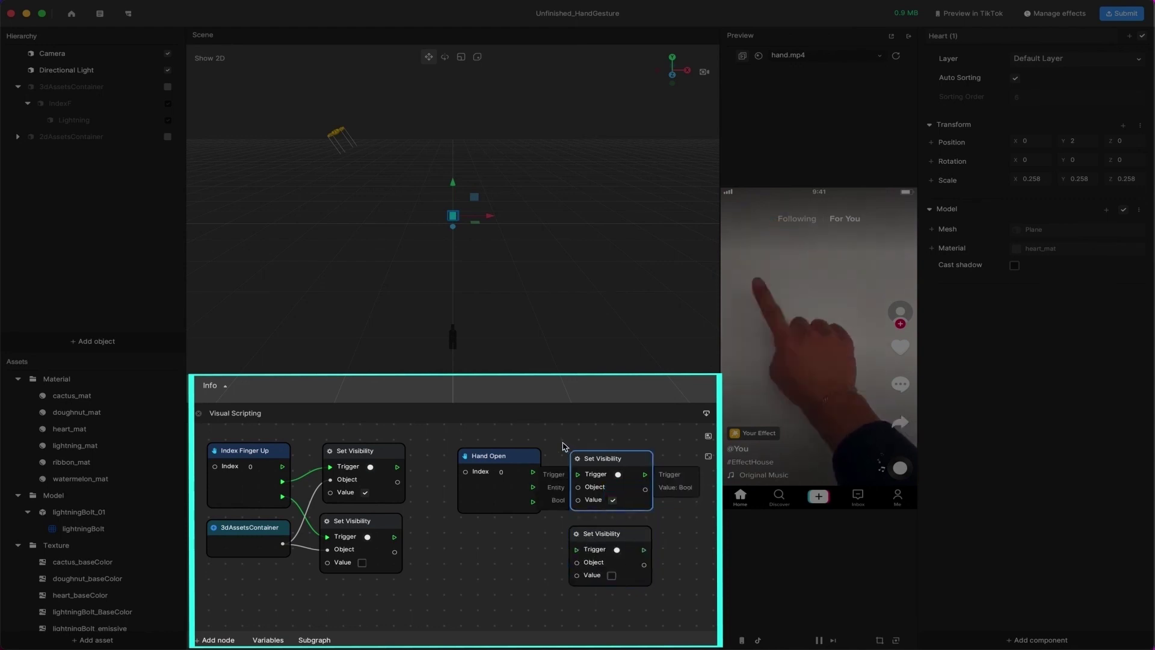
Add 2dAssetsContainer to the graph as the Object of both new Set Visibility nodes, triggered by Hand Open's second and third outputs respectively.
drag(103, 137, 462, 528)
drag(529, 550, 574, 489)
drag(529, 549, 576, 564)
drag(533, 487, 578, 550)
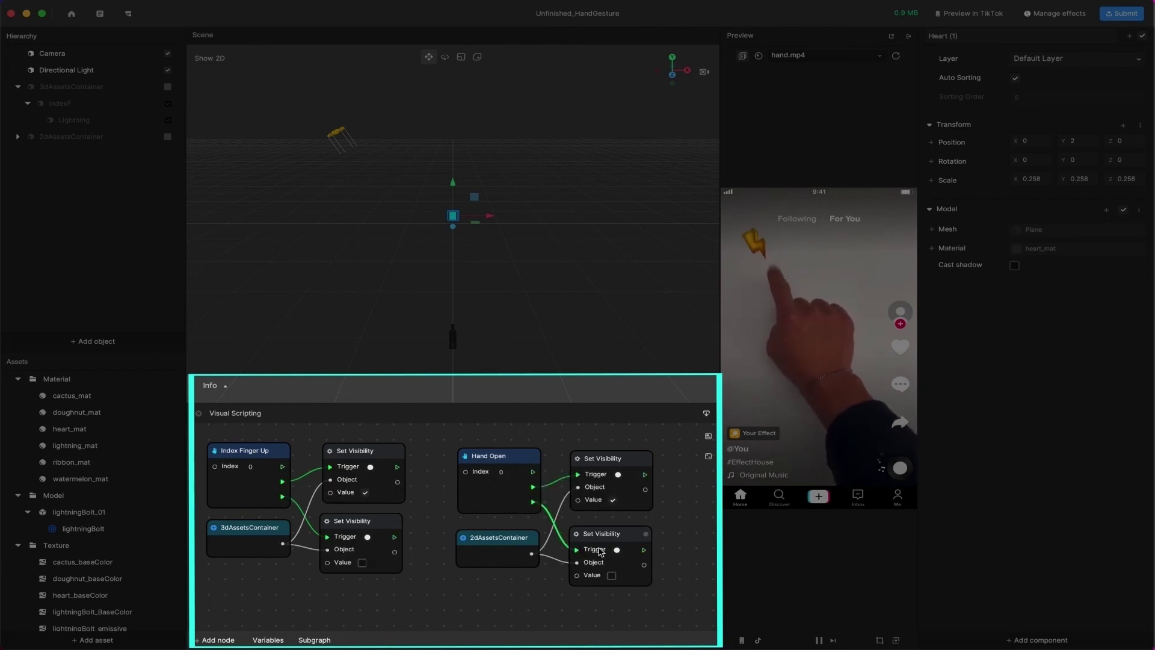